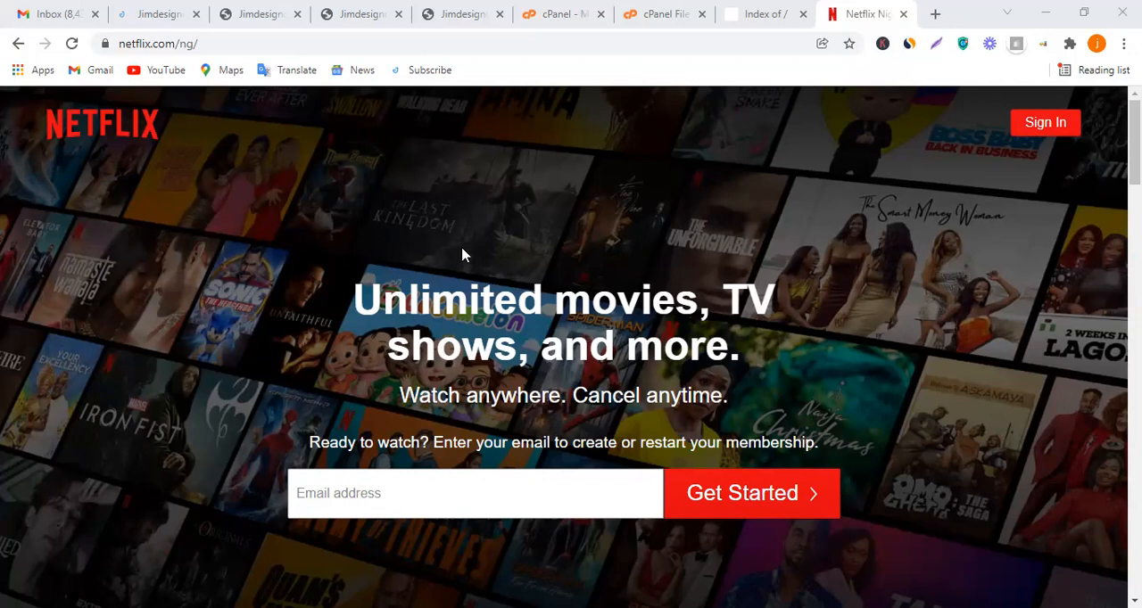
Look through the Netflix landing page from the hero section down to the footer links
{"action": "scroll", "coordinate": [500, 267], "scroll_direction": "down", "scroll_amount": 4}
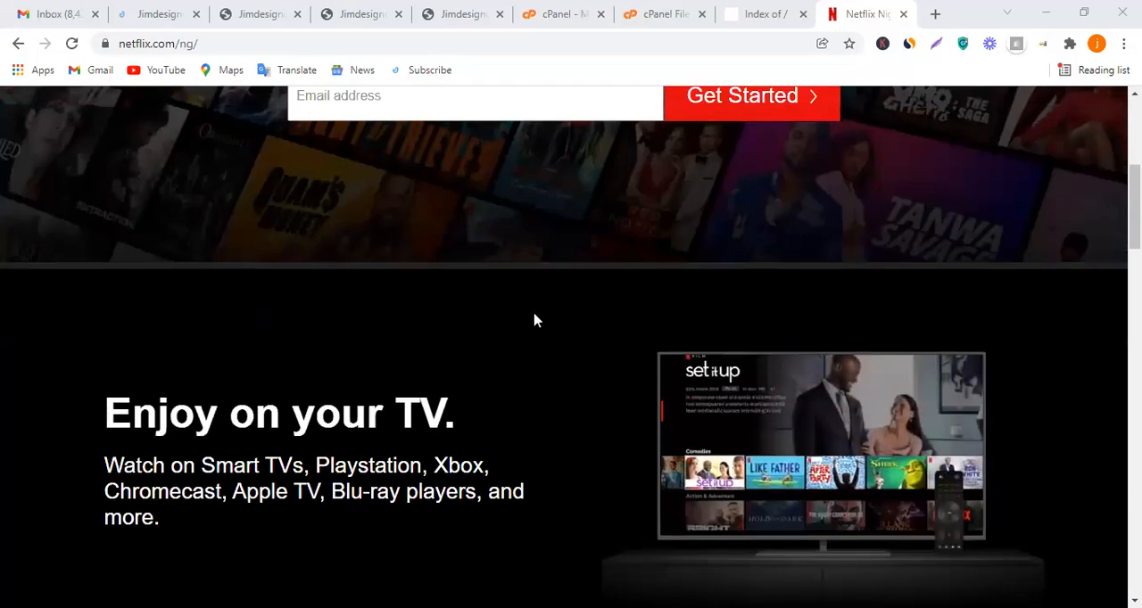
{"action": "scroll", "coordinate": [522, 326], "scroll_direction": "up", "scroll_amount": 4}
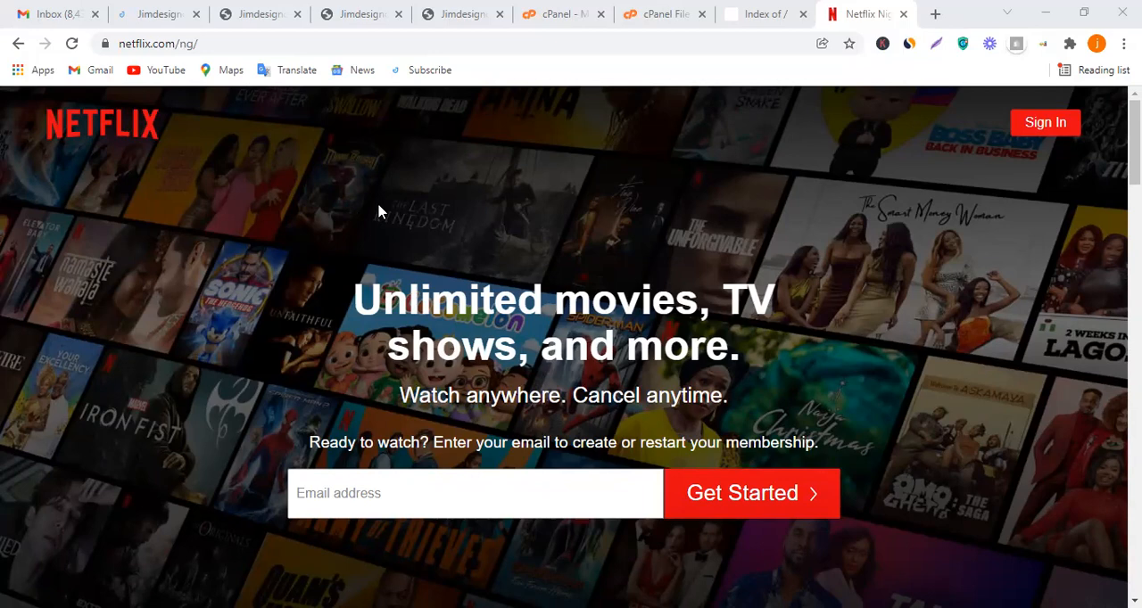
{"action": "scroll", "coordinate": [378, 212], "scroll_direction": "down", "scroll_amount": 10}
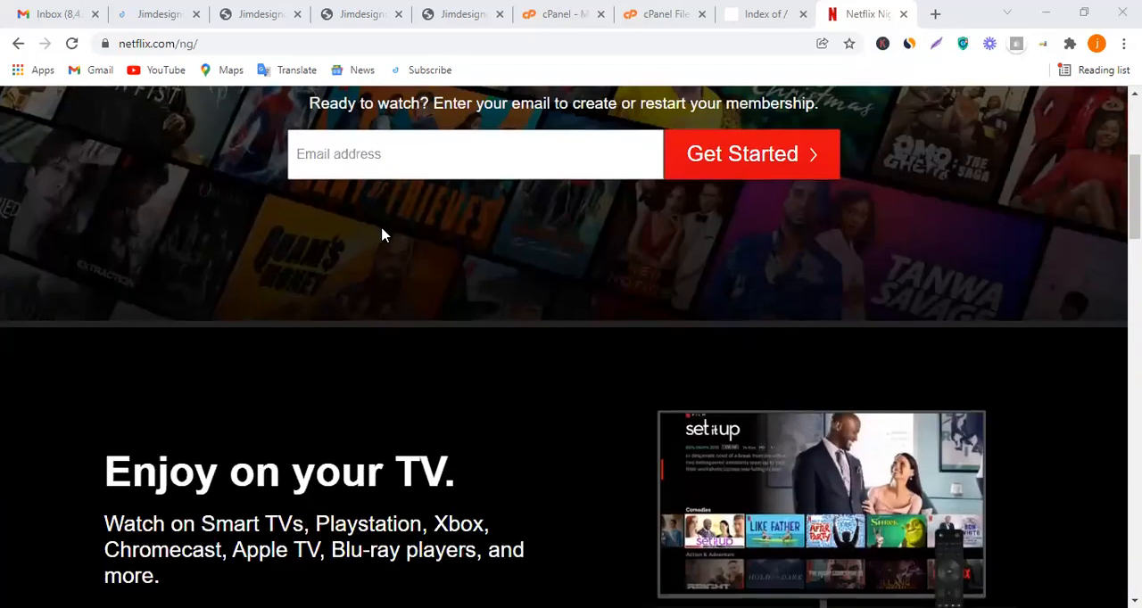
{"action": "scroll", "coordinate": [425, 267], "scroll_direction": "down", "scroll_amount": 12}
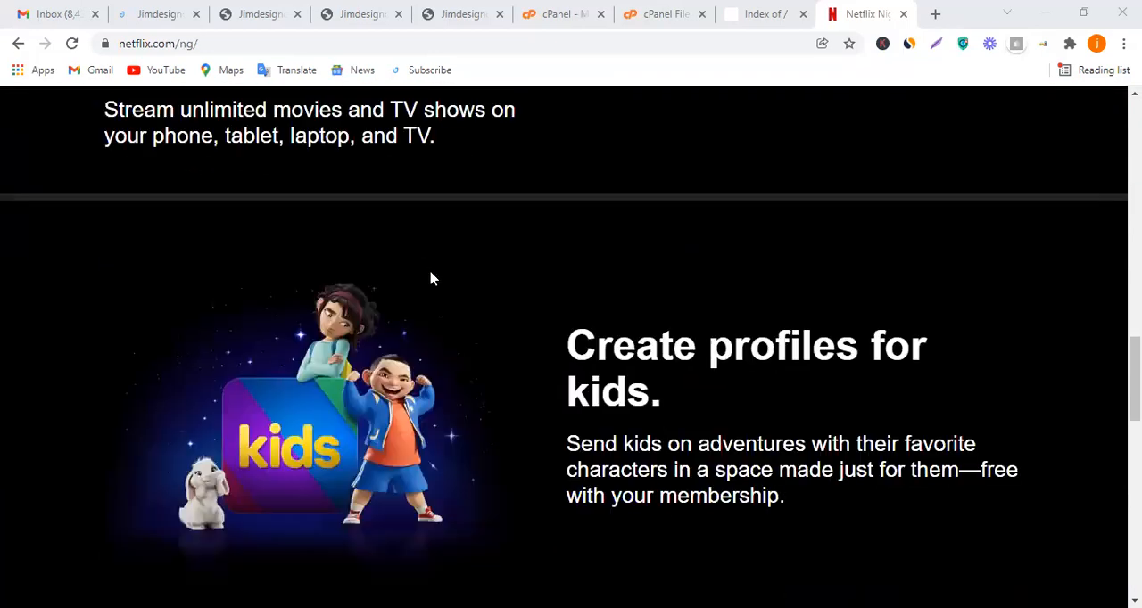
{"action": "scroll", "coordinate": [461, 263], "scroll_direction": "down", "scroll_amount": 5}
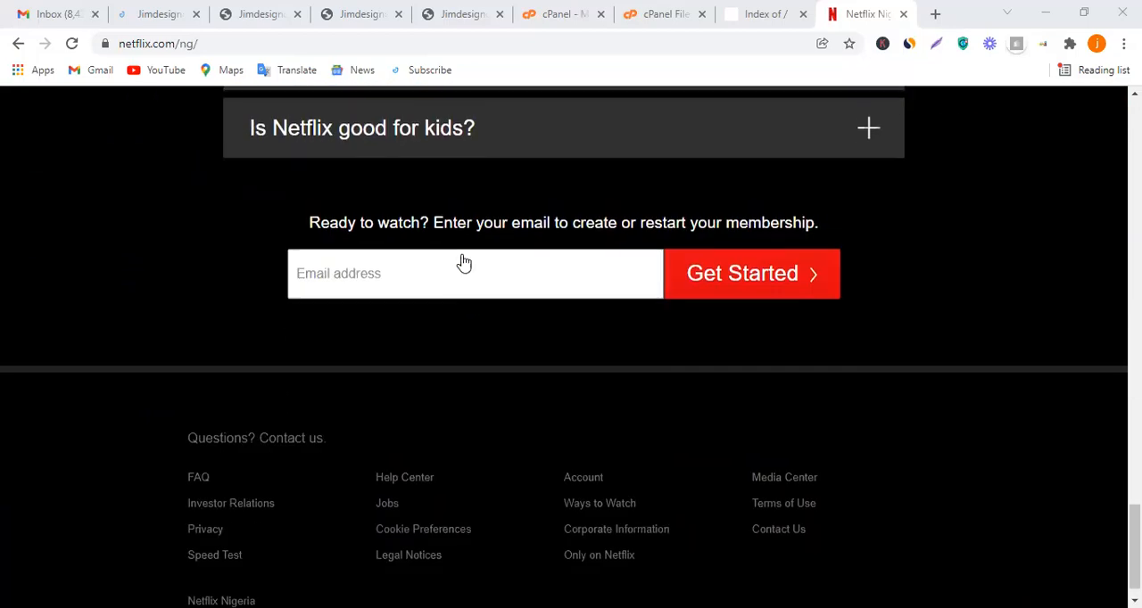
{"action": "scroll", "coordinate": [469, 311], "scroll_direction": "up", "scroll_amount": 7}
{"action": "scroll", "coordinate": [469, 312], "scroll_direction": "up", "scroll_amount": 20}
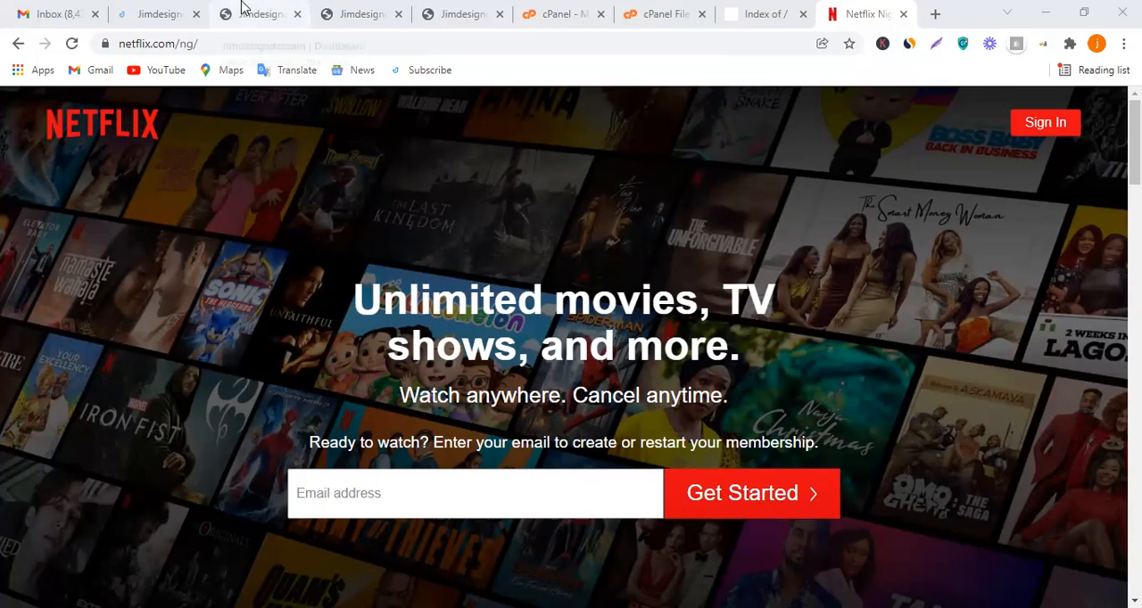
Switch to the Jimdesigndomain site and open its order page through Get Started Now
{"action": "left_click", "coordinate": [170, 11]}
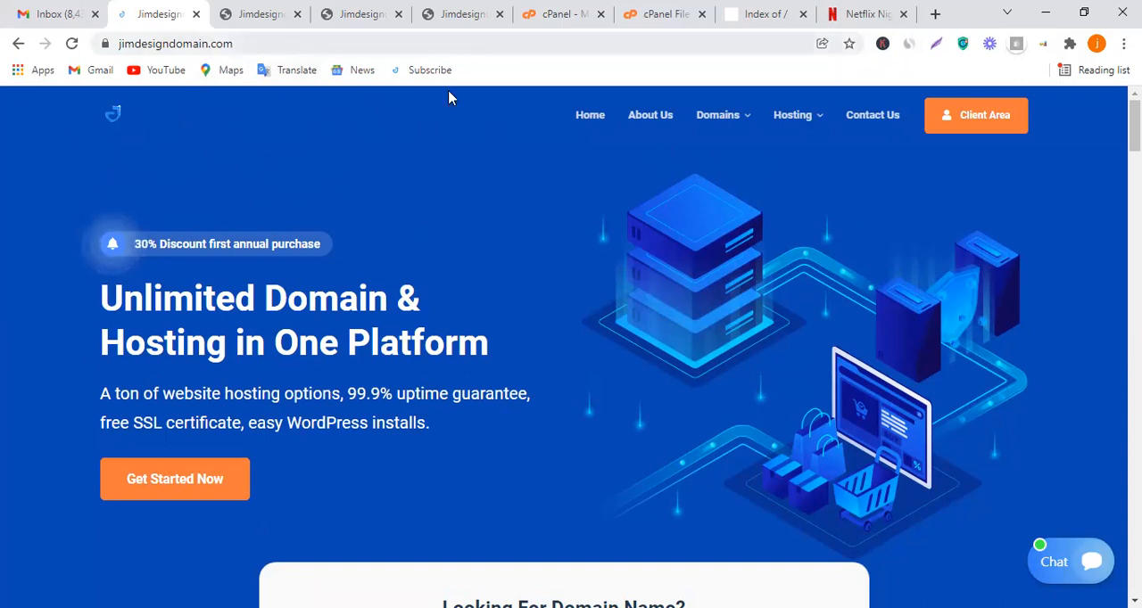
{"action": "scroll", "coordinate": [535, 294], "scroll_direction": "down", "scroll_amount": 1}
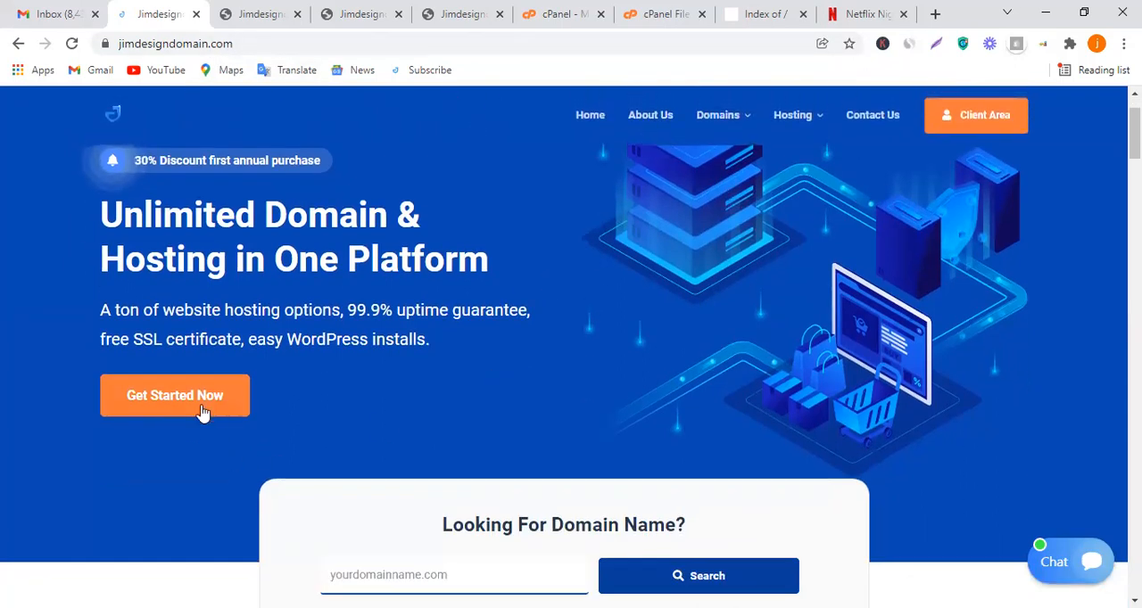
{"action": "scroll", "coordinate": [375, 397], "scroll_direction": "down", "scroll_amount": 2}
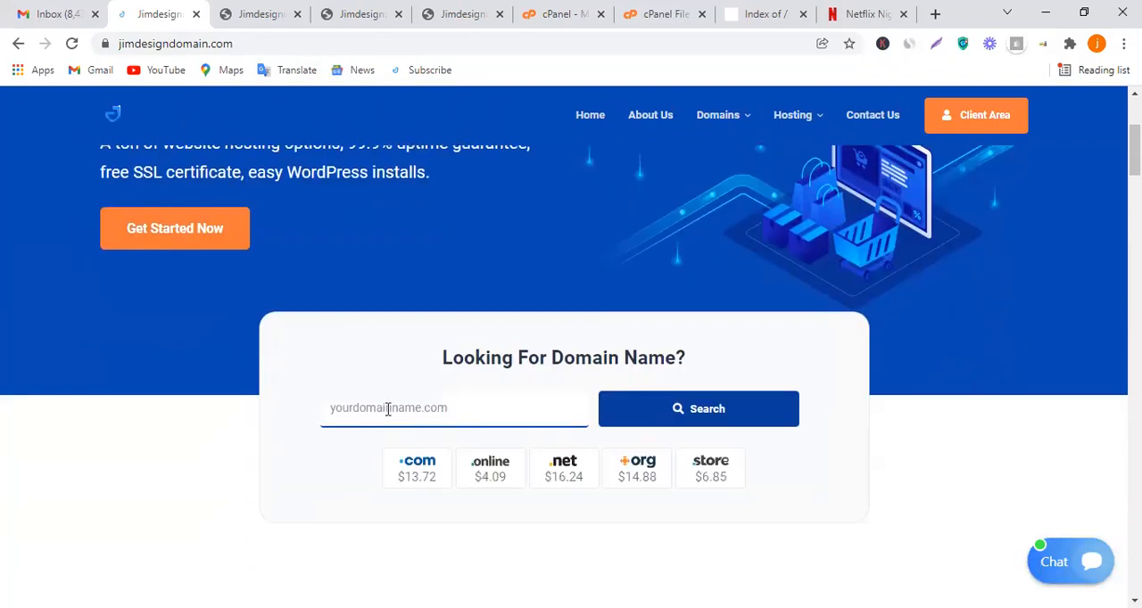
{"action": "left_click", "coordinate": [426, 405]}
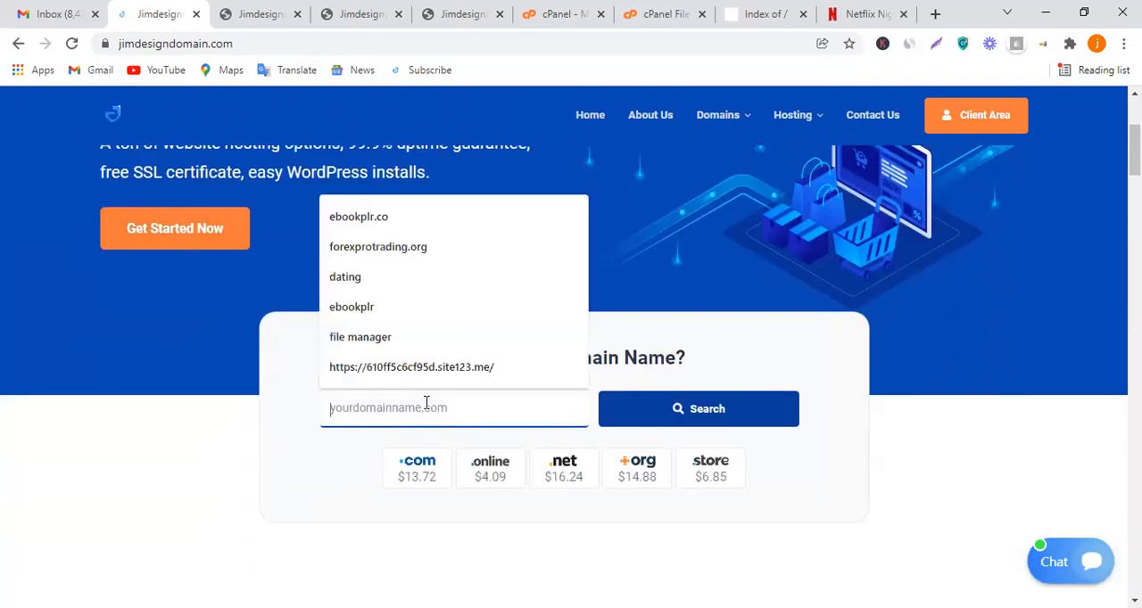
{"action": "left_click", "coordinate": [242, 264]}
{"action": "left_click", "coordinate": [208, 238]}
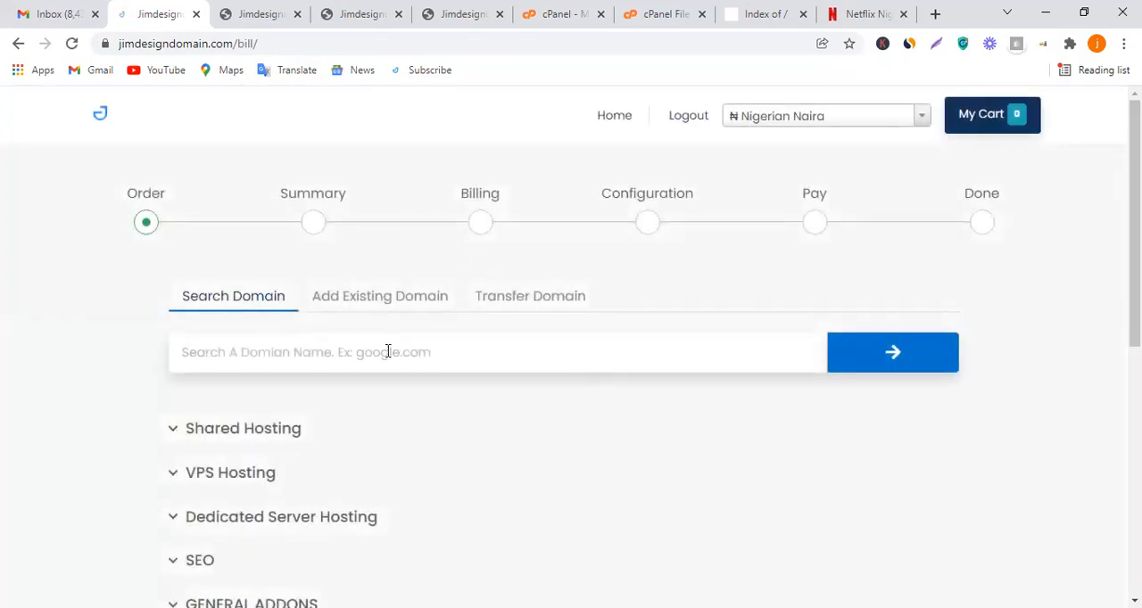
Search for the domain netfliexclone.com and add it to the cart for 1 year
{"action": "left_click", "coordinate": [373, 354]}
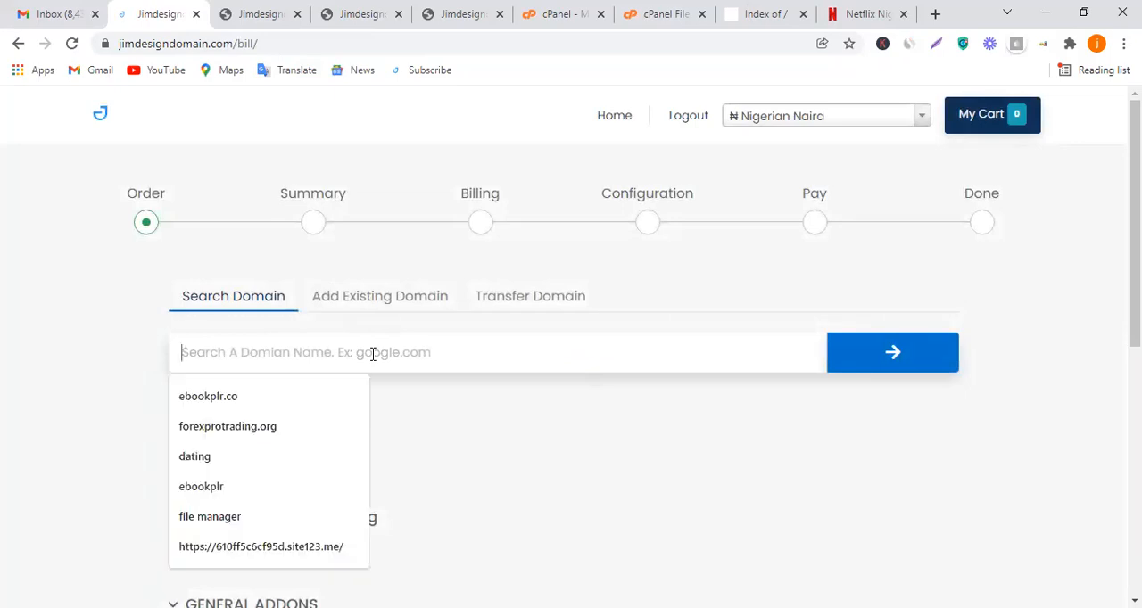
{"action": "type", "text": "netfliexclone.com"}
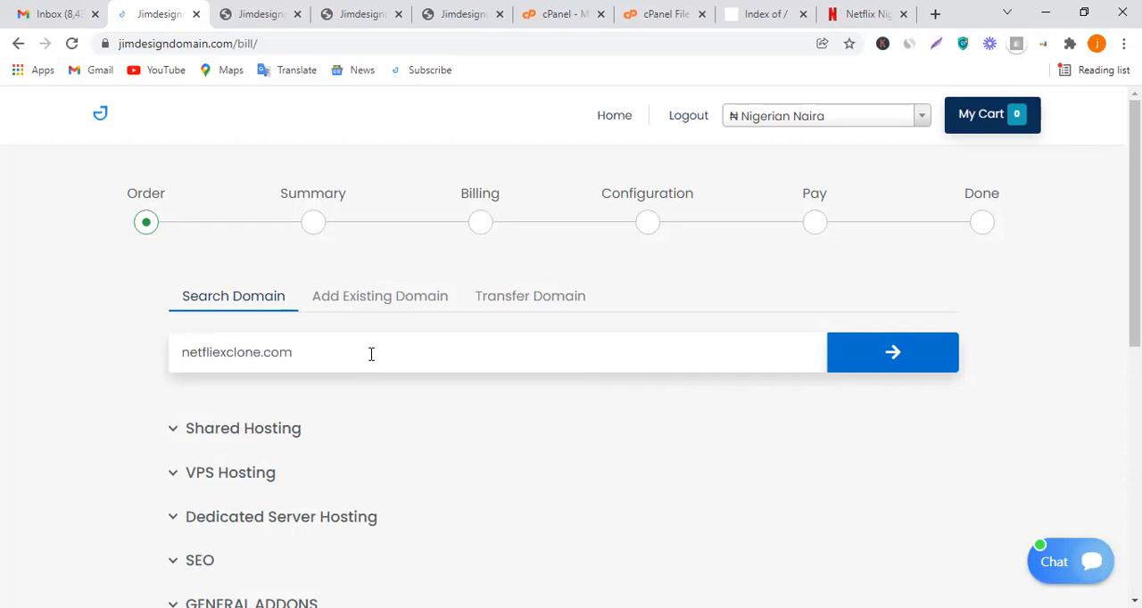
{"action": "left_click", "coordinate": [838, 367]}
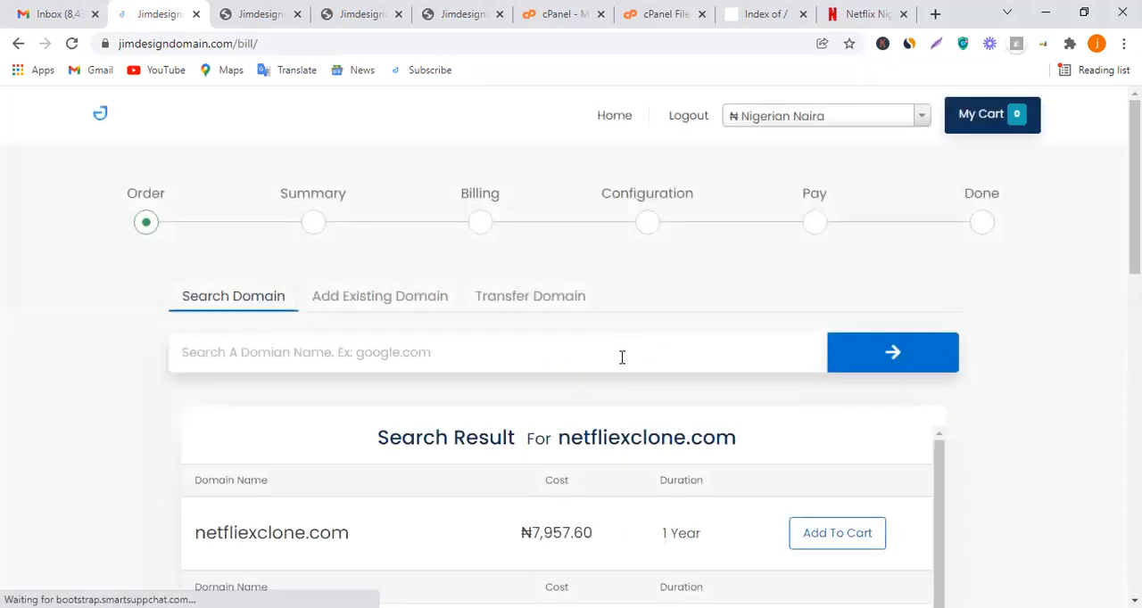
{"action": "scroll", "coordinate": [615, 366], "scroll_direction": "down", "scroll_amount": 1}
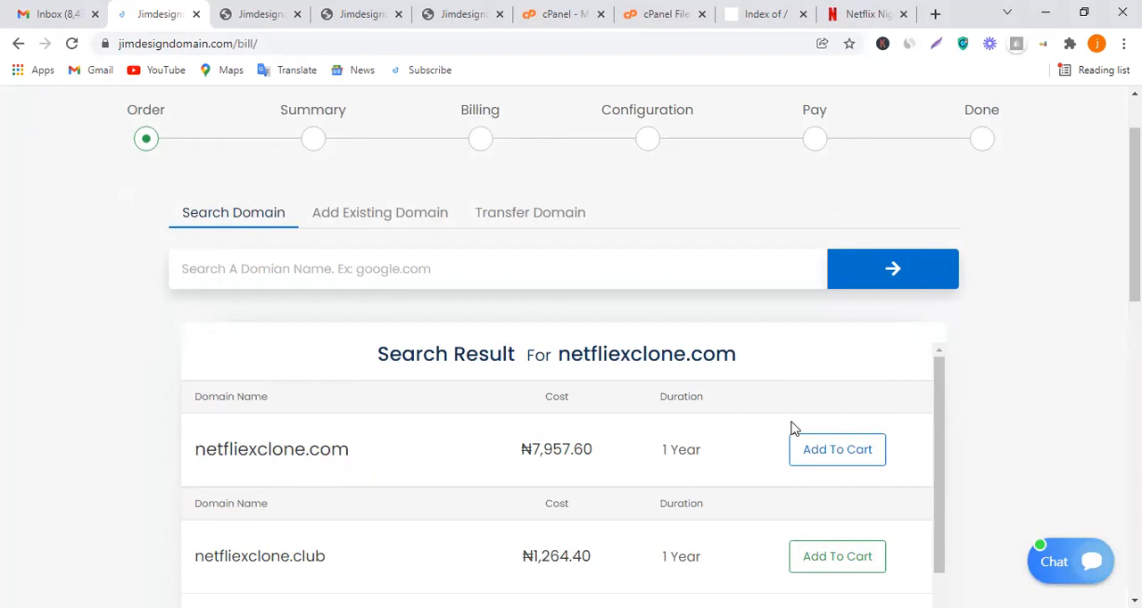
{"action": "scroll", "coordinate": [800, 424], "scroll_direction": "down", "scroll_amount": 1}
{"action": "left_click", "coordinate": [830, 378]}
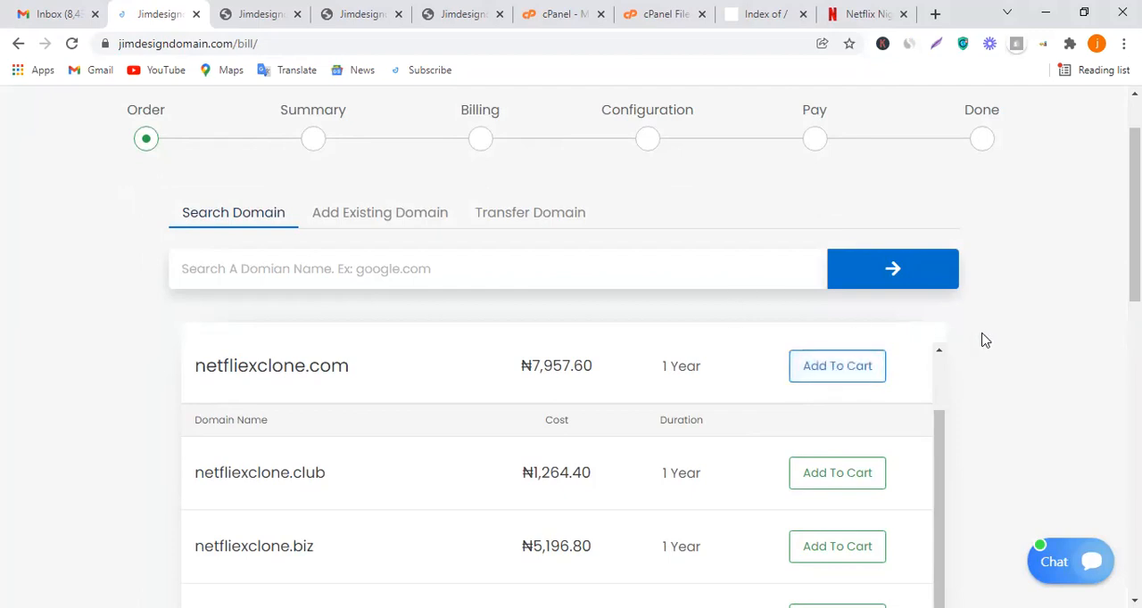
Expand the Shared Hosting plans and review the features of the Basic, Small Scale and Start Up plans
{"action": "scroll", "coordinate": [988, 332], "scroll_direction": "down", "scroll_amount": 5}
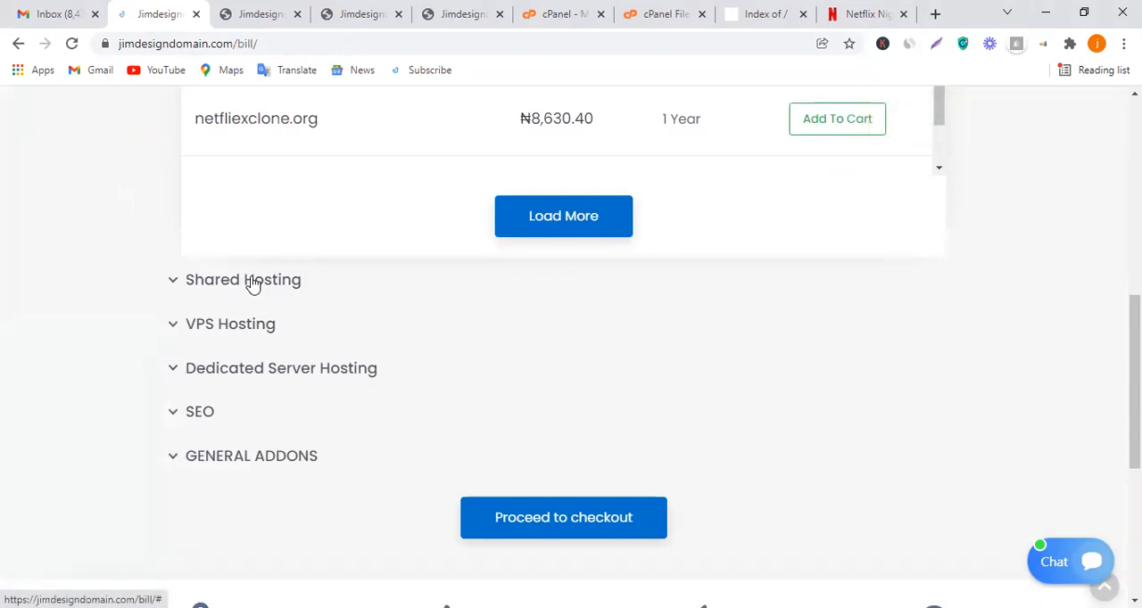
{"action": "left_click", "coordinate": [253, 280]}
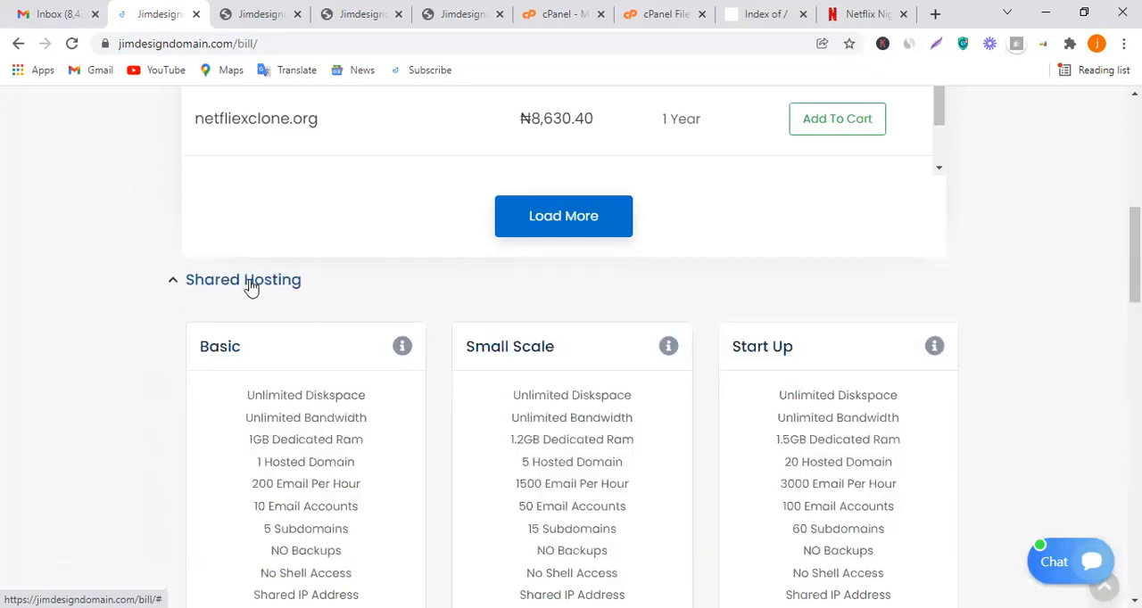
{"action": "scroll", "coordinate": [343, 321], "scroll_direction": "down", "scroll_amount": 3}
{"action": "scroll", "coordinate": [387, 357], "scroll_direction": "up", "scroll_amount": 3}
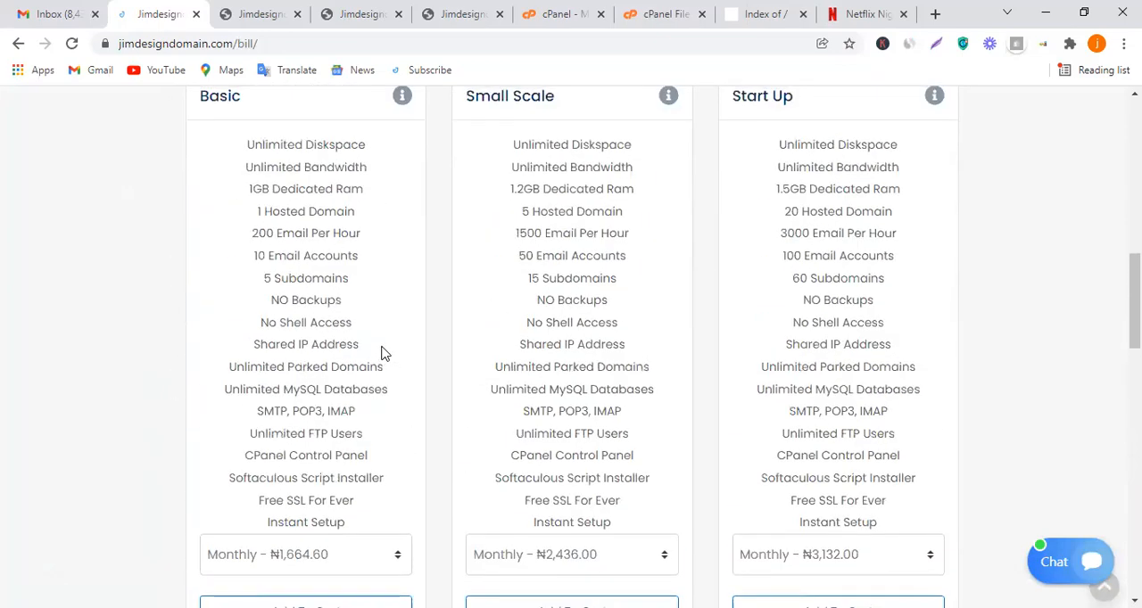
{"action": "scroll", "coordinate": [335, 379], "scroll_direction": "down", "scroll_amount": 4}
Try yearly billing on the Basic shared hosting plan and return it to monthly
{"action": "left_click", "coordinate": [336, 380]}
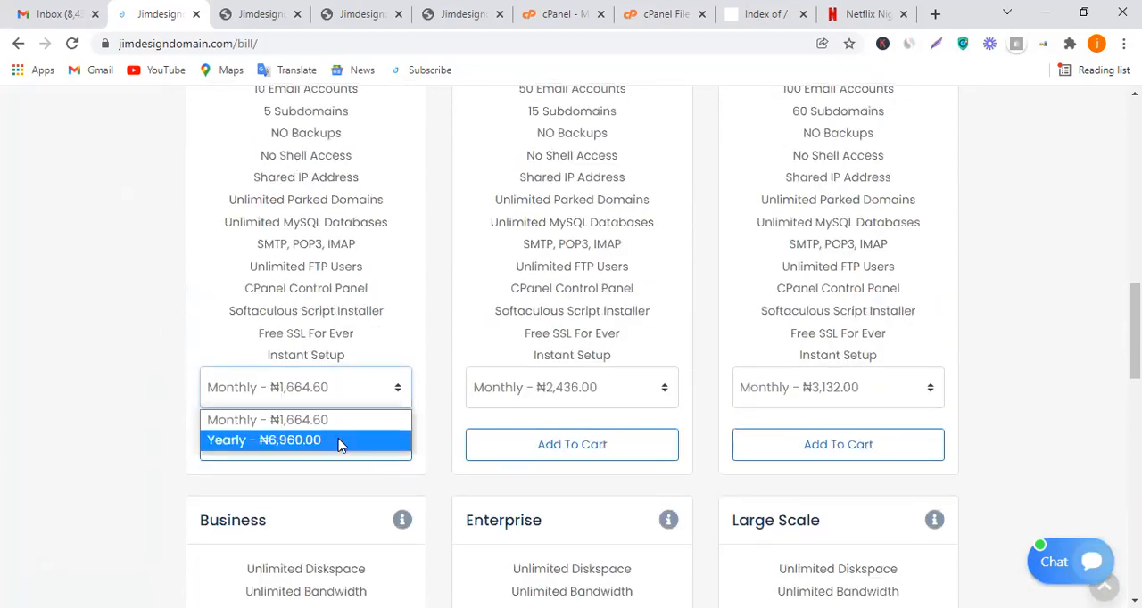
{"action": "key", "text": "Return"}
{"action": "key", "text": "space"}
{"action": "key", "text": "Up"}
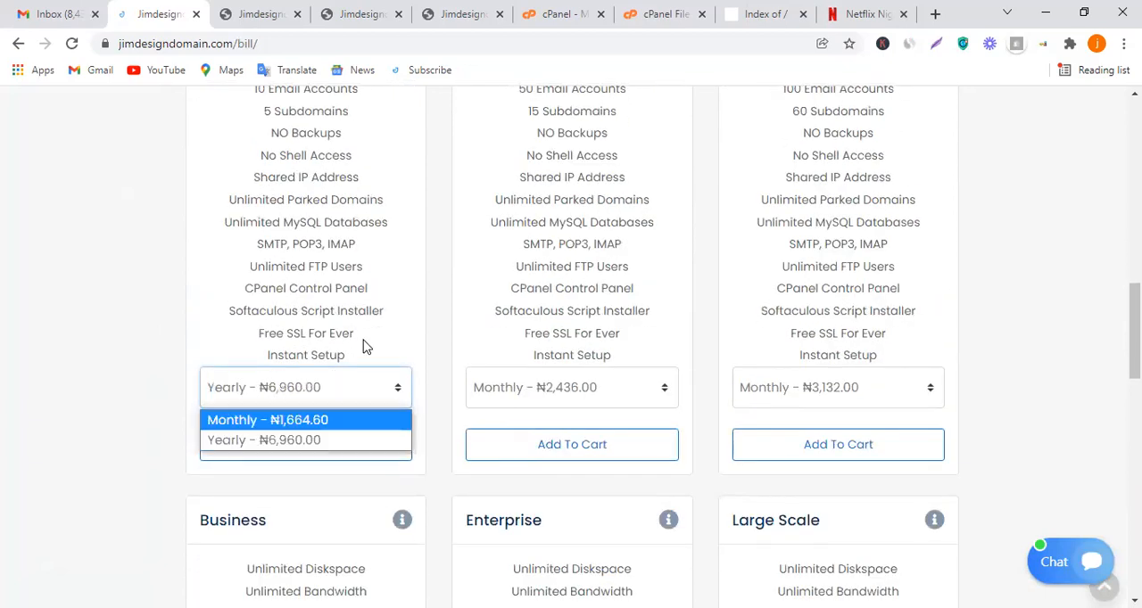
Compare the shared hosting plans' features and prices, and load more results for the domain search
{"action": "scroll", "coordinate": [365, 343], "scroll_direction": "up", "scroll_amount": 5}
{"action": "scroll", "coordinate": [365, 349], "scroll_direction": "down", "scroll_amount": 2}
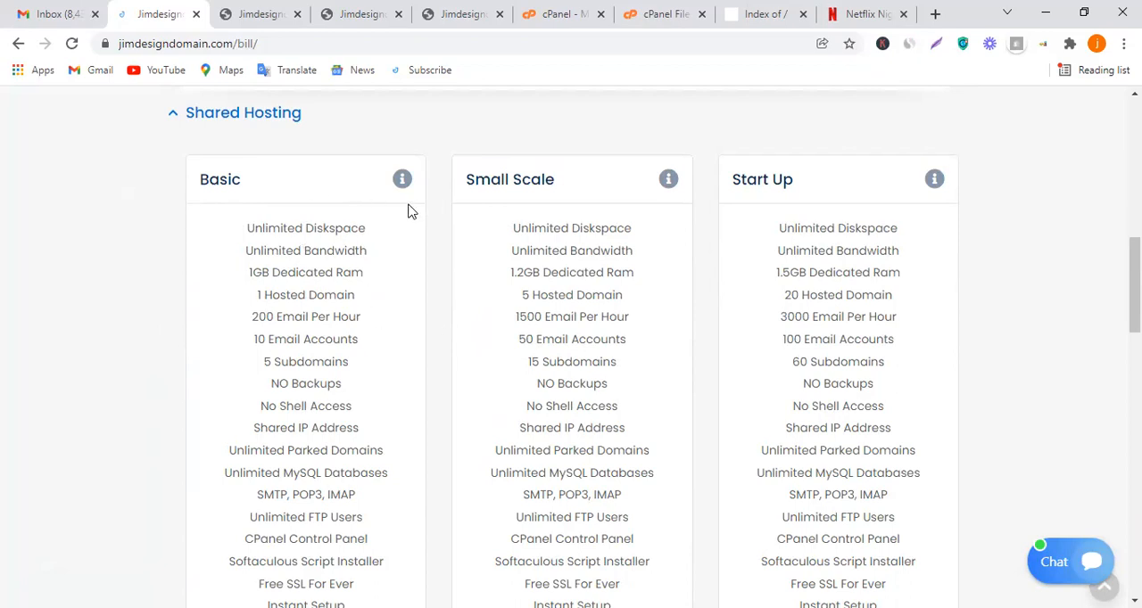
{"action": "scroll", "coordinate": [409, 211], "scroll_direction": "down", "scroll_amount": 1}
{"action": "scroll", "coordinate": [403, 259], "scroll_direction": "down", "scroll_amount": 1}
{"action": "scroll", "coordinate": [398, 277], "scroll_direction": "up", "scroll_amount": 2}
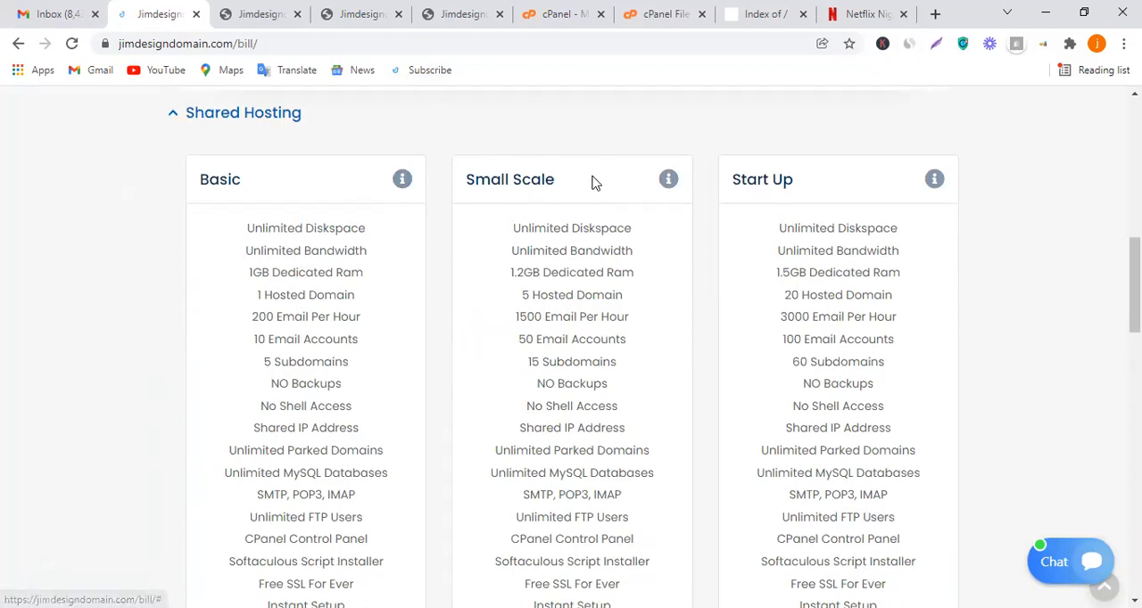
{"action": "scroll", "coordinate": [538, 195], "scroll_direction": "up", "scroll_amount": 3}
{"action": "scroll", "coordinate": [538, 194], "scroll_direction": "up", "scroll_amount": 1}
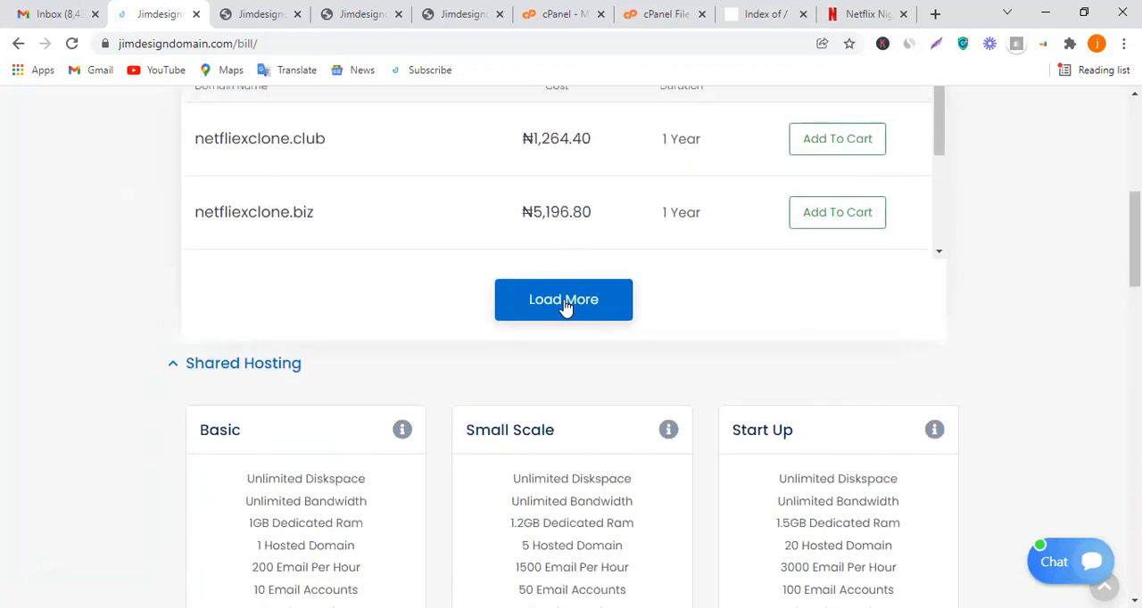
{"action": "left_click", "coordinate": [566, 306]}
{"action": "scroll", "coordinate": [645, 245], "scroll_direction": "down", "scroll_amount": 4}
{"action": "scroll", "coordinate": [740, 300], "scroll_direction": "down", "scroll_amount": 2}
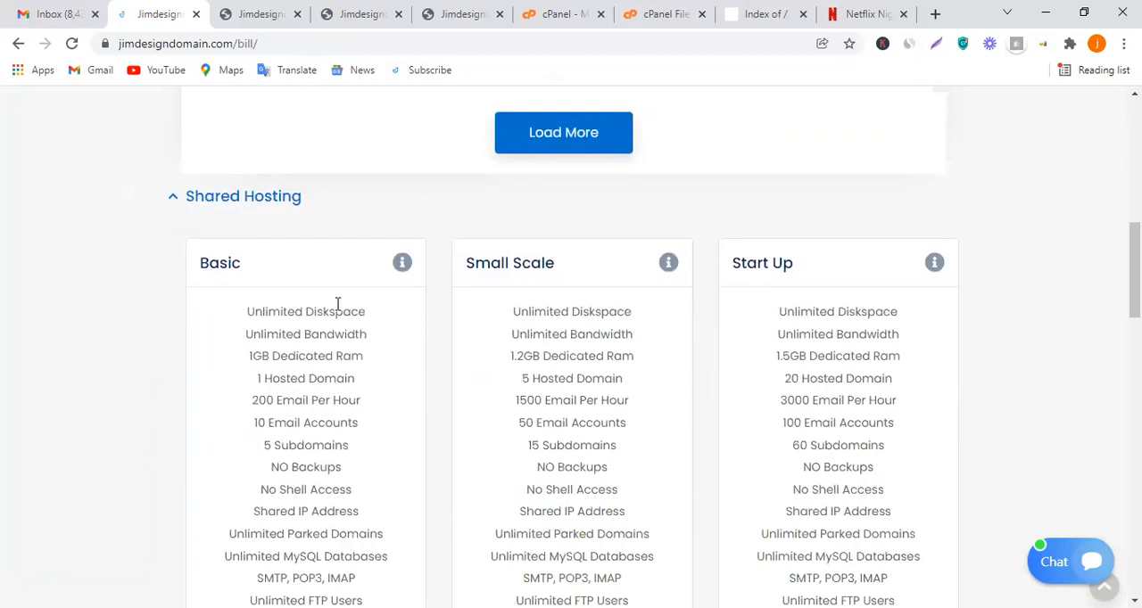
{"action": "scroll", "coordinate": [337, 308], "scroll_direction": "down", "scroll_amount": 5}
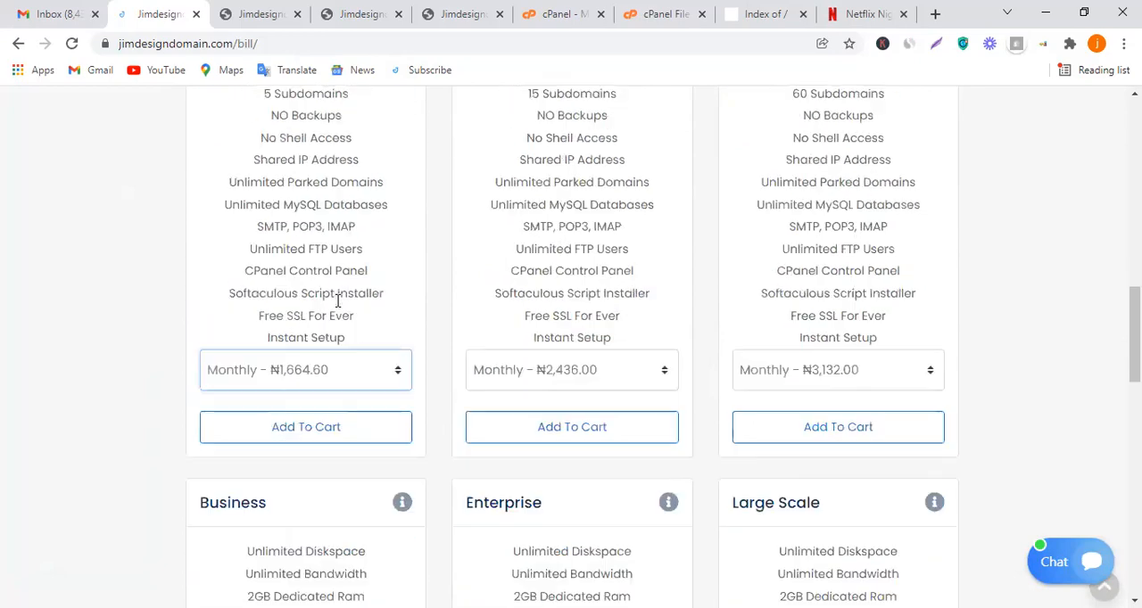
{"action": "scroll", "coordinate": [348, 262], "scroll_direction": "up", "scroll_amount": 6}
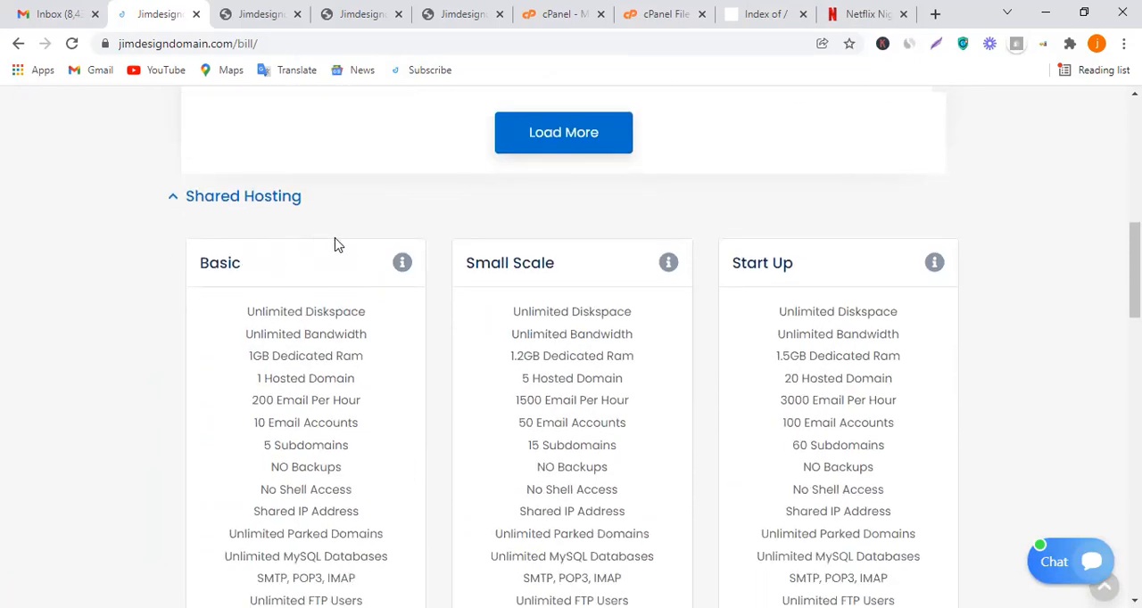
{"action": "scroll", "coordinate": [339, 247], "scroll_direction": "down", "scroll_amount": 5}
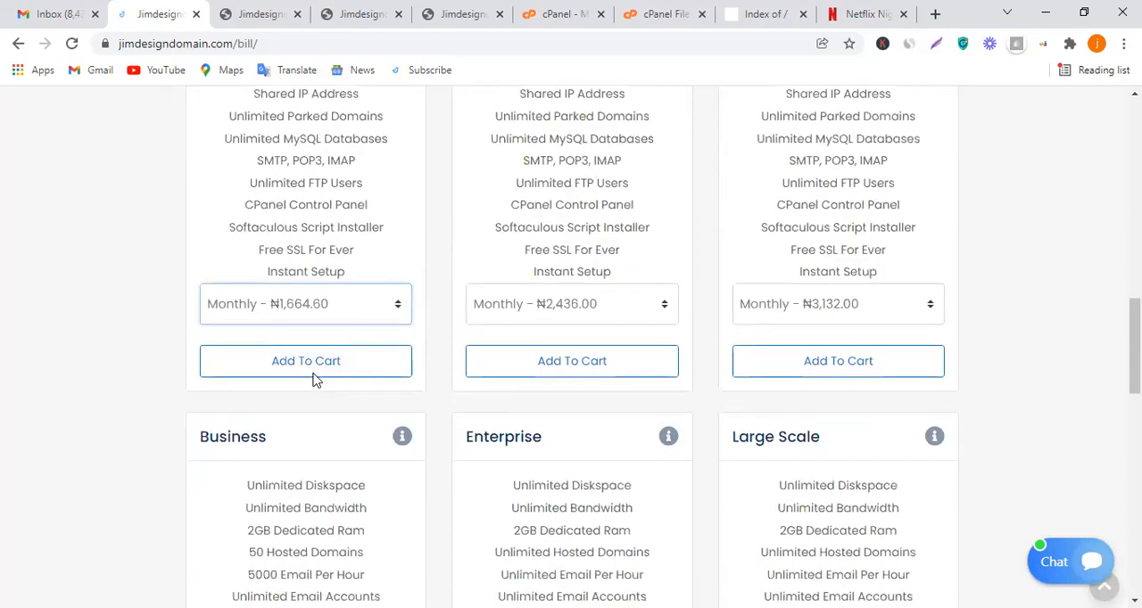
{"action": "scroll", "coordinate": [258, 300], "scroll_direction": "up", "scroll_amount": 6}
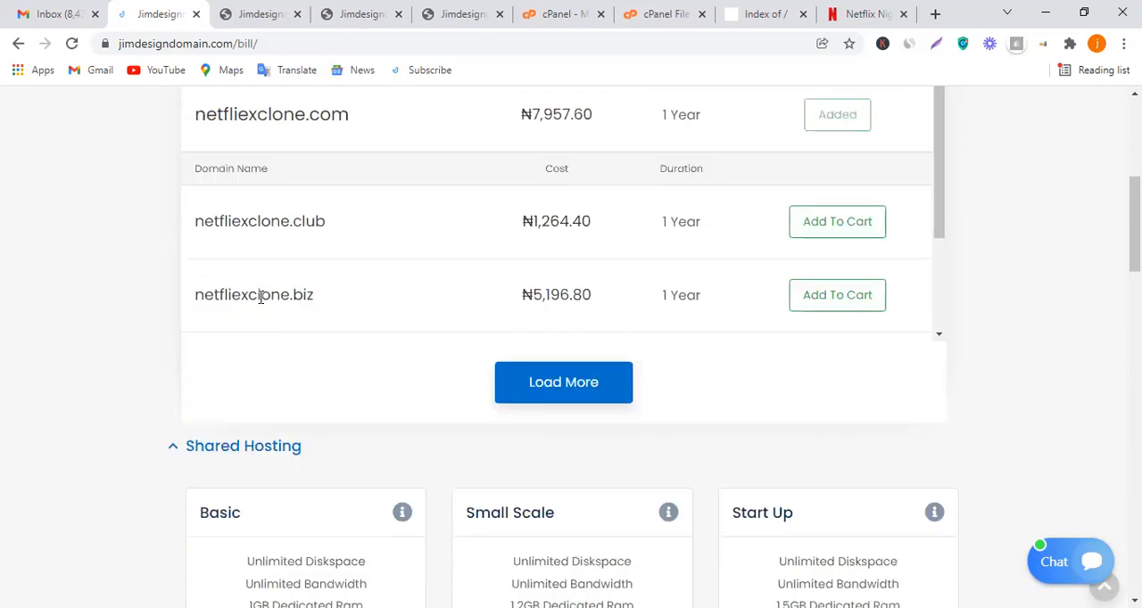
Collapse the shared hosting plans, examine the VPS Hosting plans and collapse them too
{"action": "left_click", "coordinate": [192, 452]}
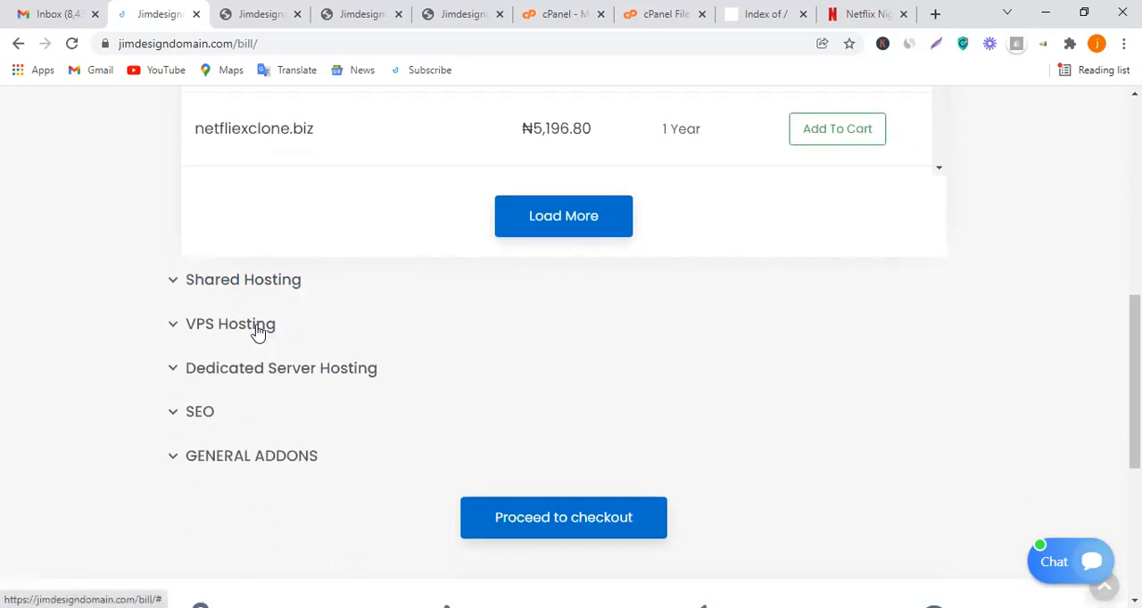
{"action": "left_click", "coordinate": [257, 332]}
{"action": "scroll", "coordinate": [280, 340], "scroll_direction": "down", "scroll_amount": 2}
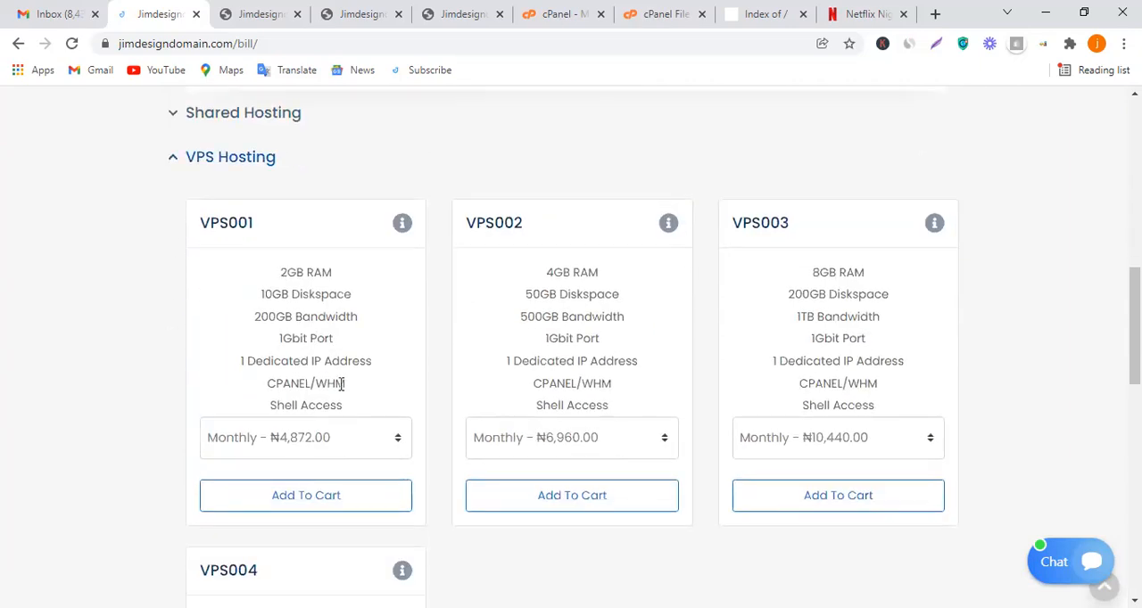
{"action": "left_click", "coordinate": [237, 159]}
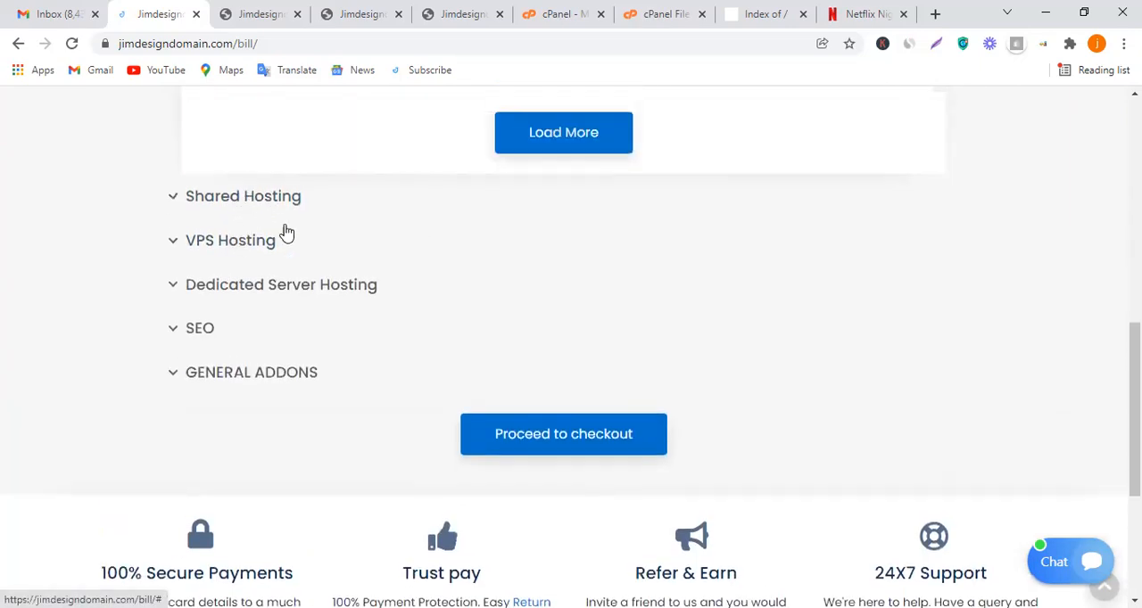
Add the Basic shared hosting plan with monthly billing to the cart and proceed to checkout
{"action": "left_click", "coordinate": [265, 203]}
{"action": "scroll", "coordinate": [306, 293], "scroll_direction": "down", "scroll_amount": 3}
{"action": "left_click", "coordinate": [339, 446]}
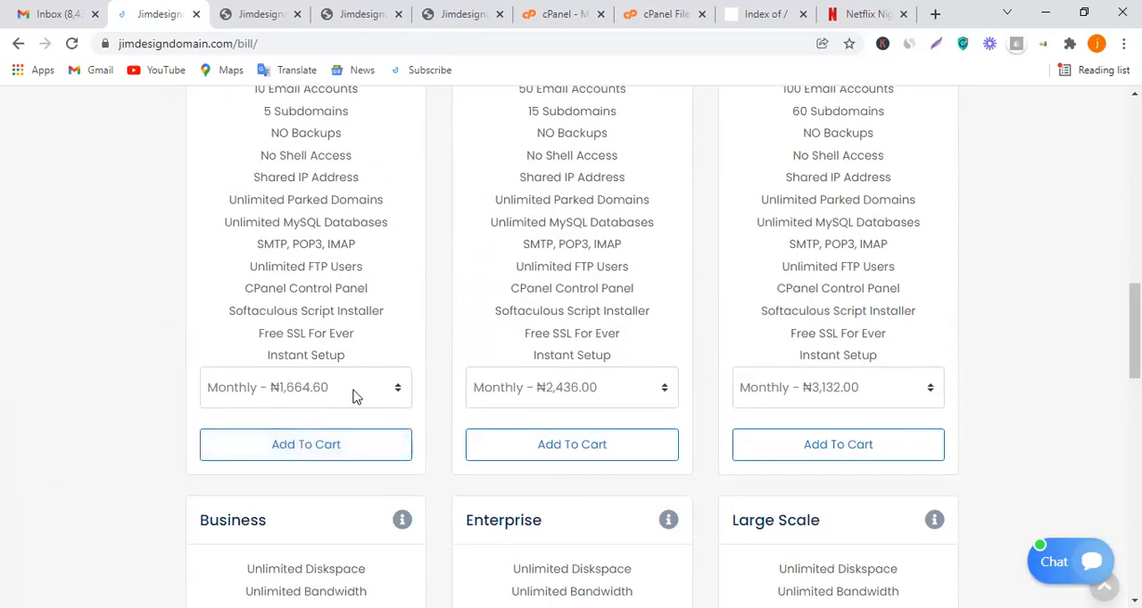
{"action": "scroll", "coordinate": [642, 306], "scroll_direction": "down", "scroll_amount": 10}
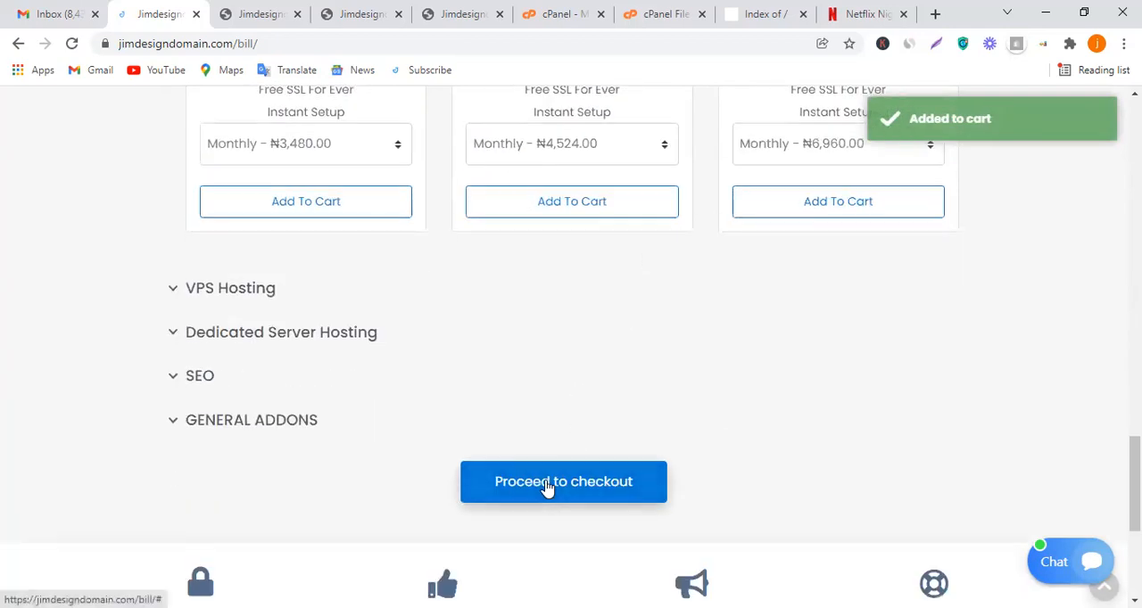
{"action": "left_click", "coordinate": [547, 487]}
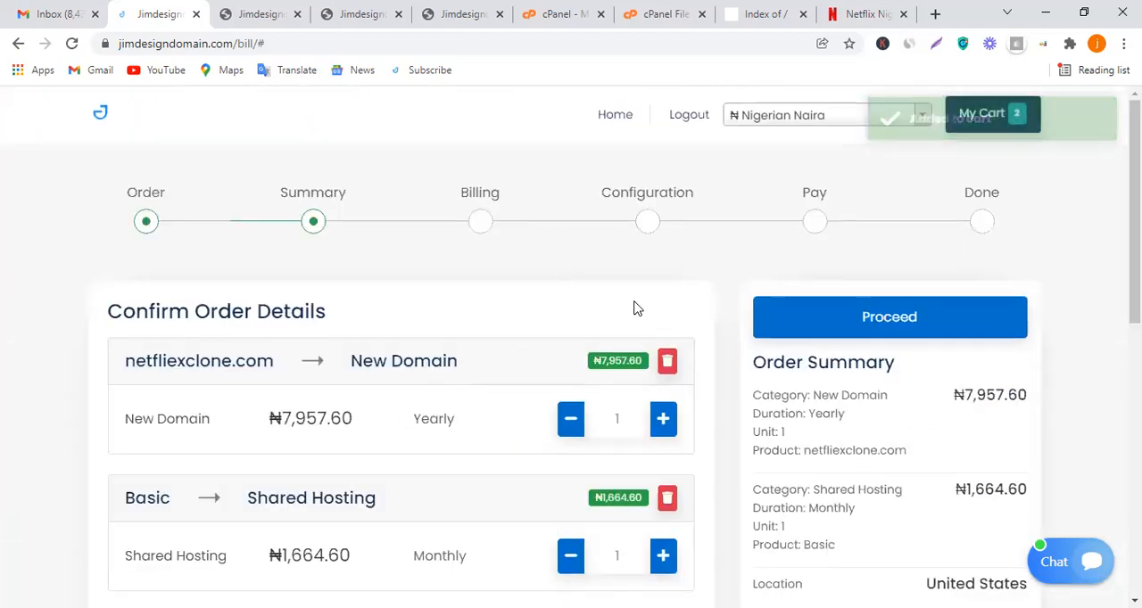
Review the order details for the domain and Basic shared hosting, and proceed to the billing stage
{"action": "scroll", "coordinate": [777, 375], "scroll_direction": "down", "scroll_amount": 3}
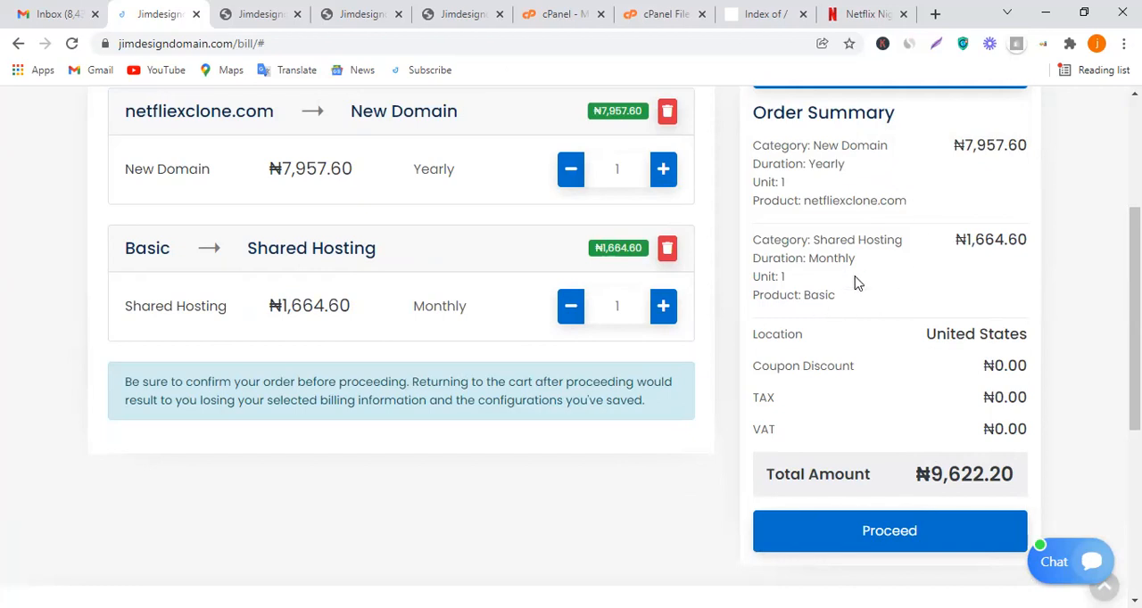
{"action": "scroll", "coordinate": [857, 284], "scroll_direction": "up", "scroll_amount": 2}
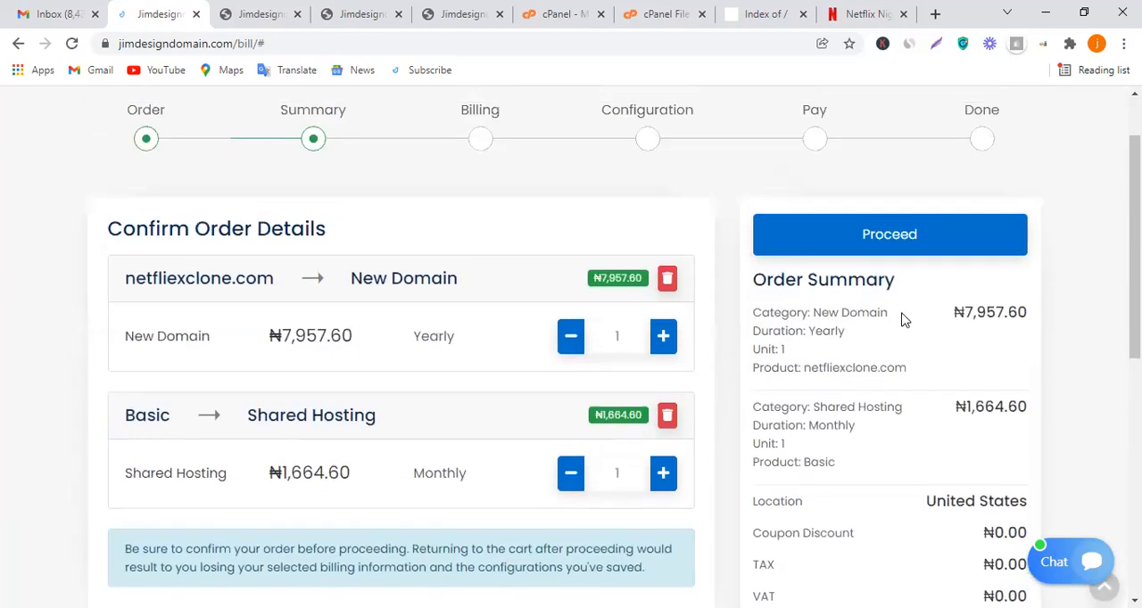
{"action": "left_click", "coordinate": [883, 230]}
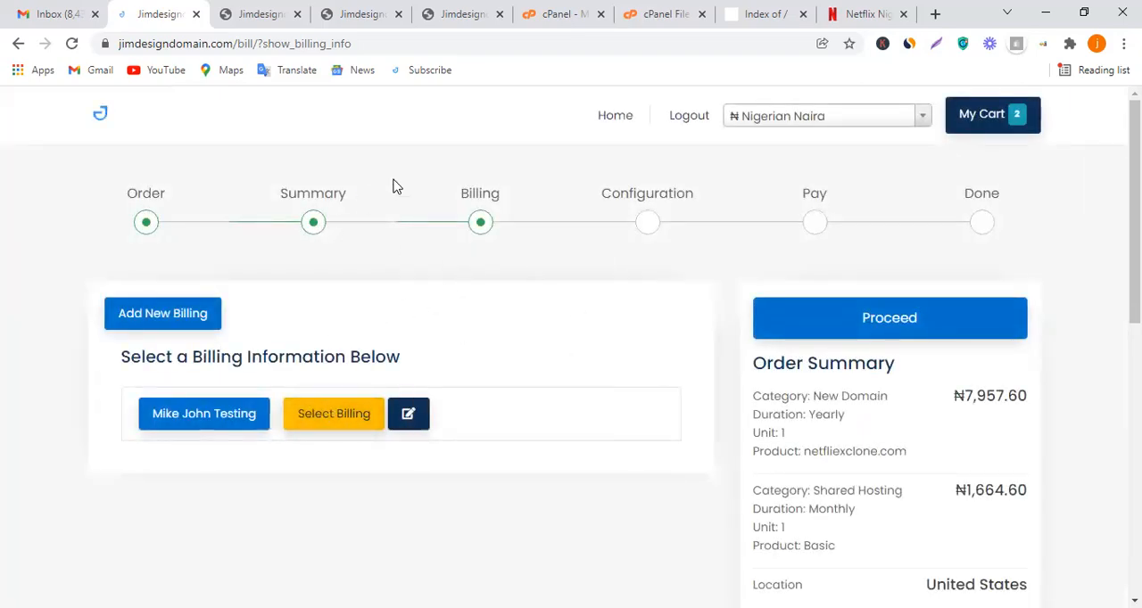
Examine the required and optional company fields of the new billing information form, and close it without adding anything
{"action": "left_click", "coordinate": [256, 9]}
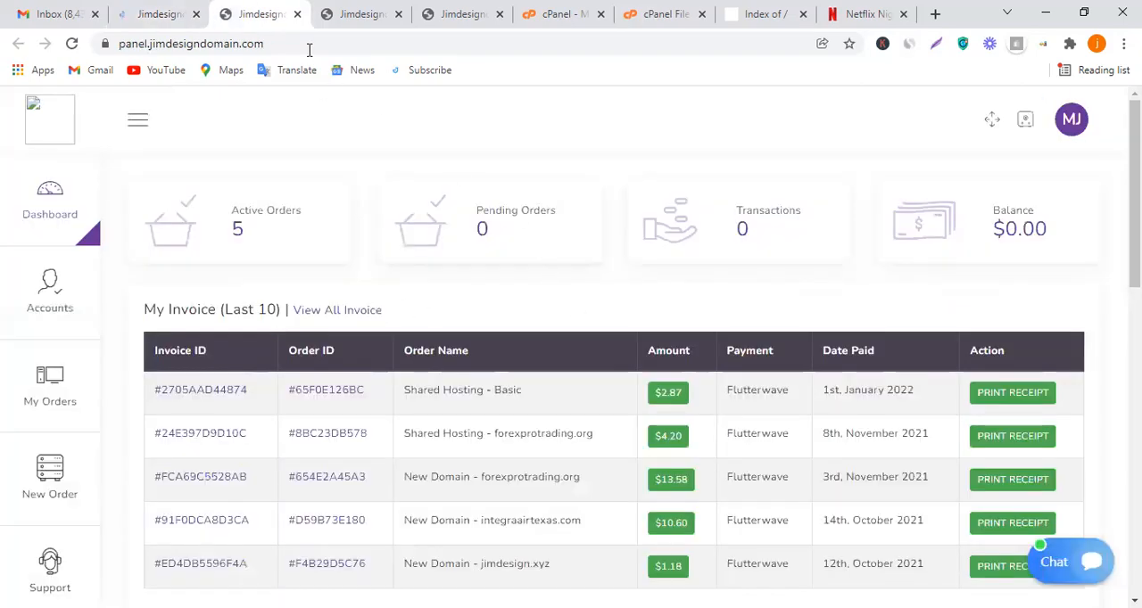
{"action": "left_click", "coordinate": [168, 13]}
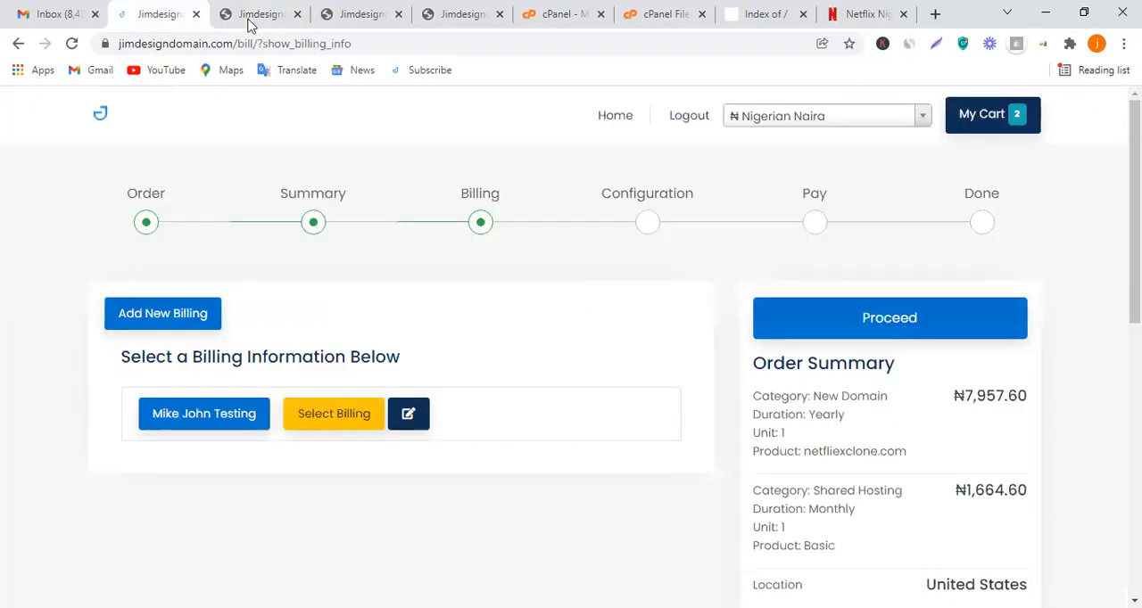
{"action": "left_click", "coordinate": [148, 316]}
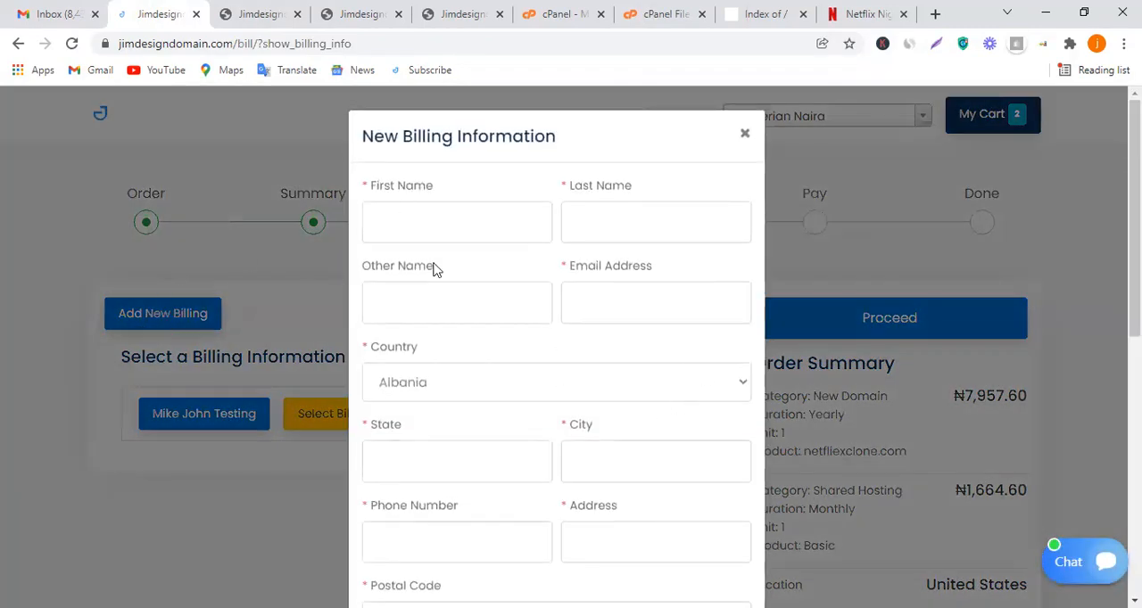
{"action": "scroll", "coordinate": [487, 219], "scroll_direction": "down", "scroll_amount": 3}
{"action": "scroll", "coordinate": [502, 301], "scroll_direction": "up", "scroll_amount": 3}
{"action": "scroll", "coordinate": [484, 214], "scroll_direction": "down", "scroll_amount": 6}
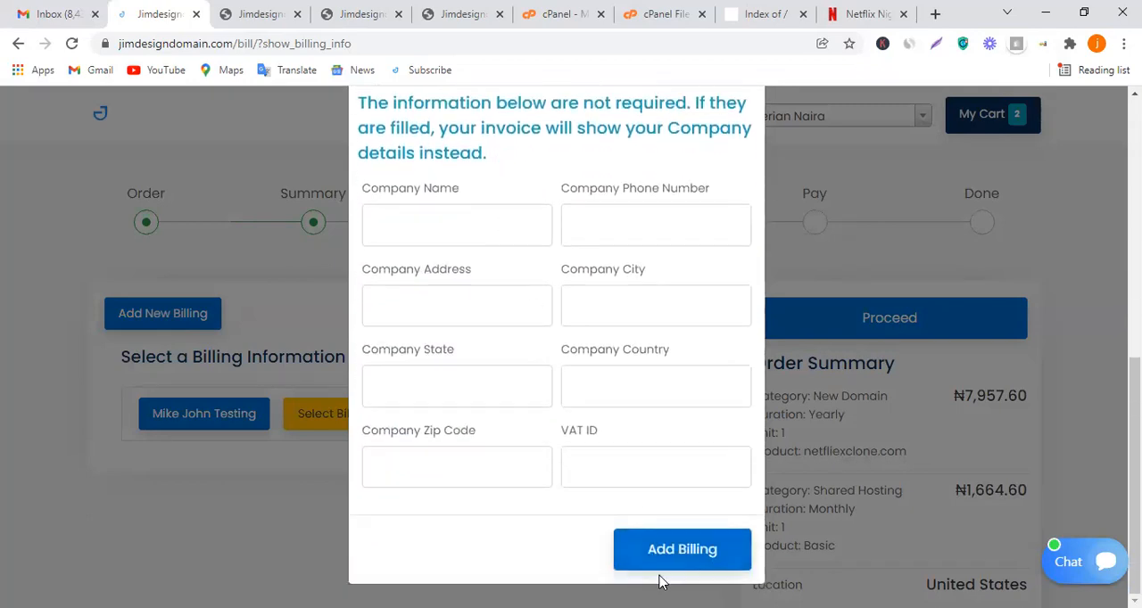
{"action": "left_click", "coordinate": [800, 406]}
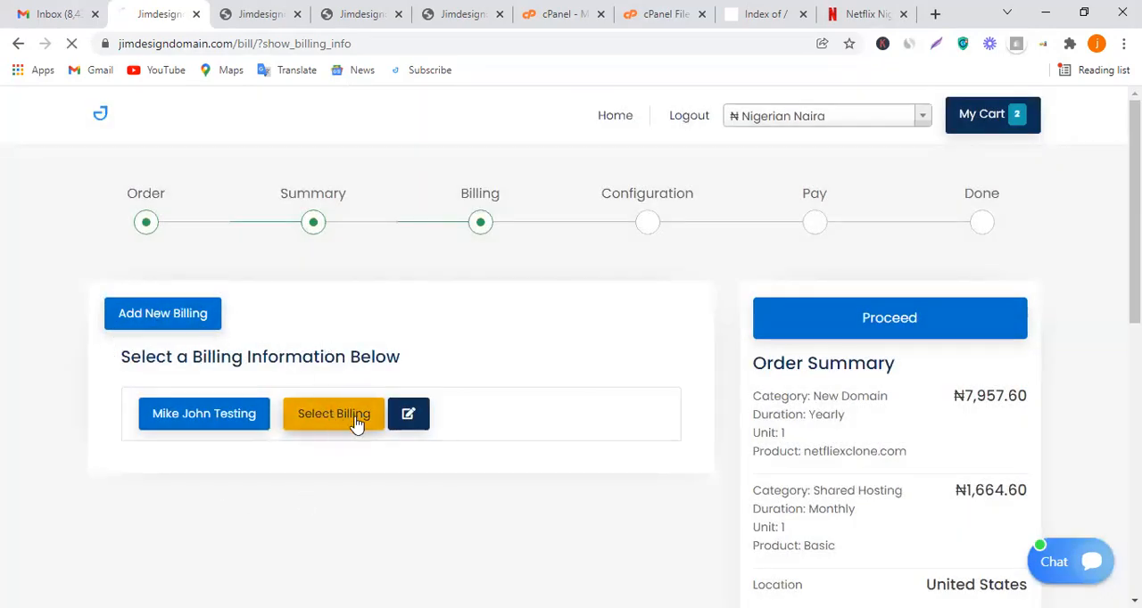
Select the existing billing profile and save name servers ns1.shared-hosting-server.com and ns2.shared-hosting-server.com for both netfliexclone.com and the shared hosting
{"action": "left_click", "coordinate": [331, 432]}
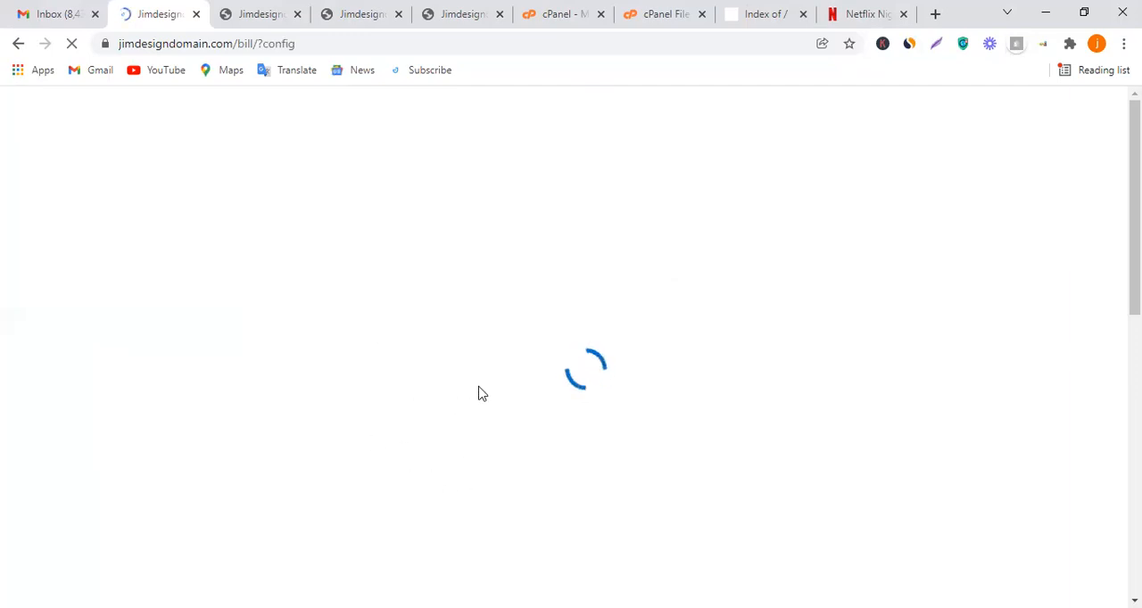
{"action": "scroll", "coordinate": [387, 402], "scroll_direction": "down", "scroll_amount": 4}
{"action": "scroll", "coordinate": [464, 366], "scroll_direction": "up", "scroll_amount": 3}
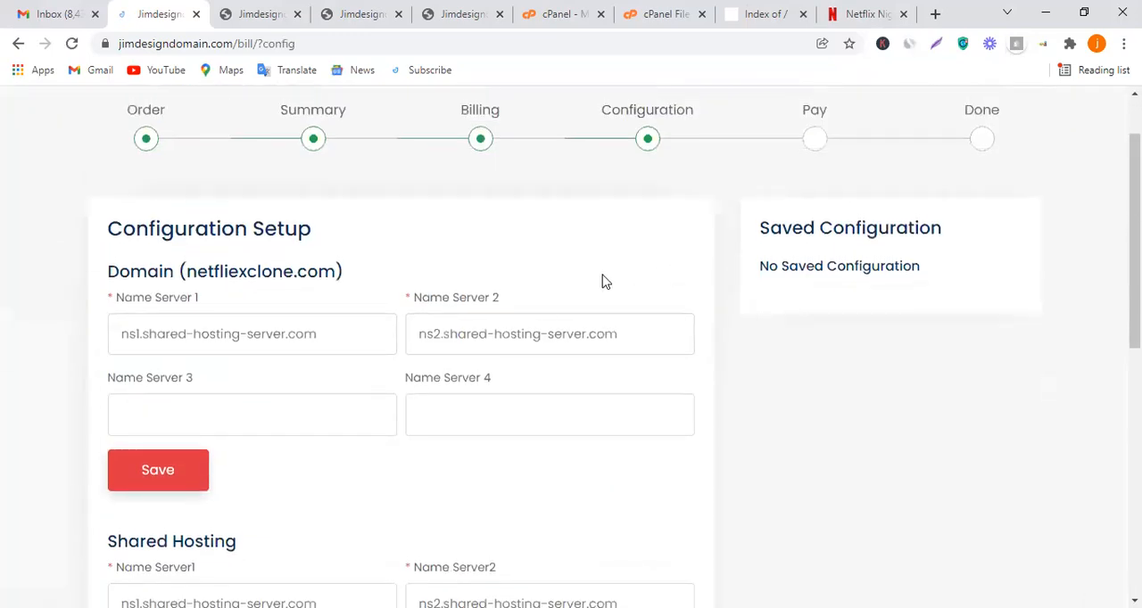
{"action": "scroll", "coordinate": [306, 333], "scroll_direction": "down", "scroll_amount": 1}
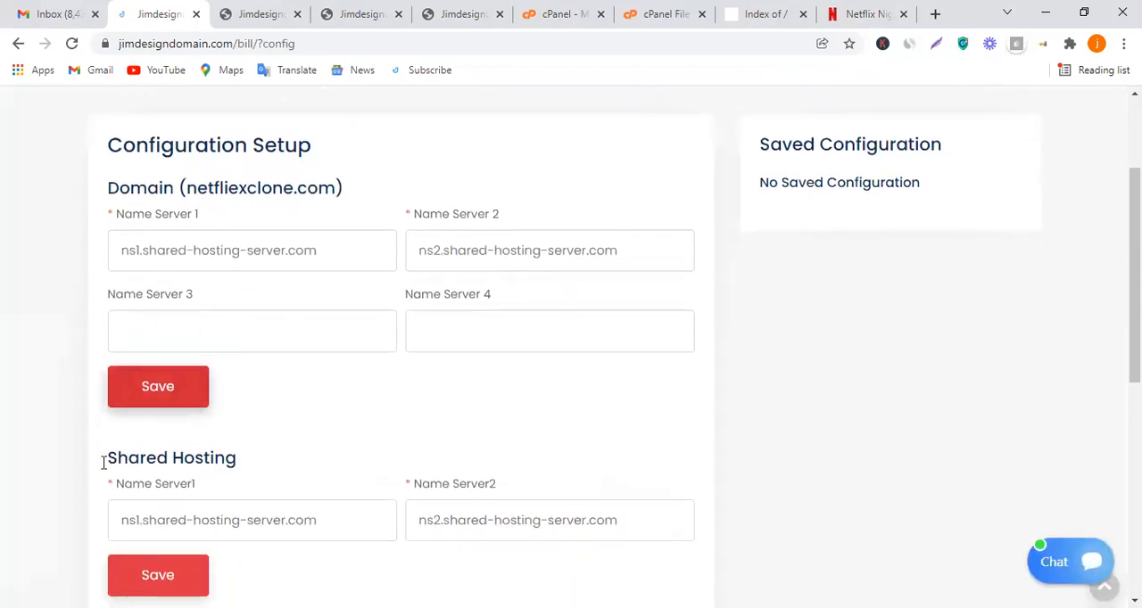
{"action": "scroll", "coordinate": [173, 388], "scroll_direction": "down", "scroll_amount": 3}
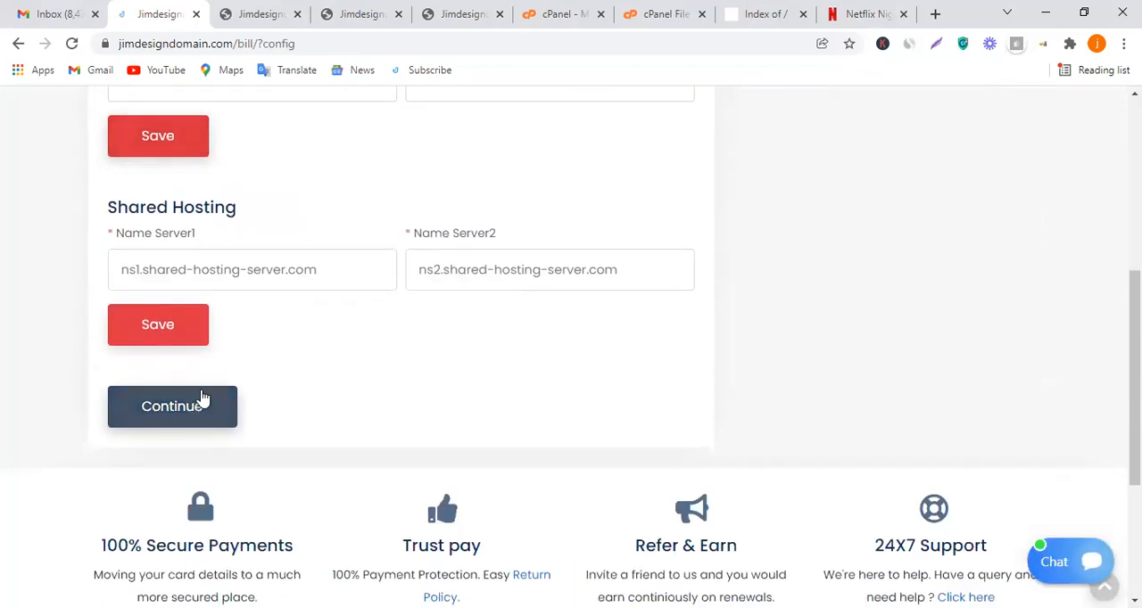
{"action": "scroll", "coordinate": [223, 366], "scroll_direction": "up", "scroll_amount": 1}
{"action": "scroll", "coordinate": [173, 303], "scroll_direction": "up", "scroll_amount": 1}
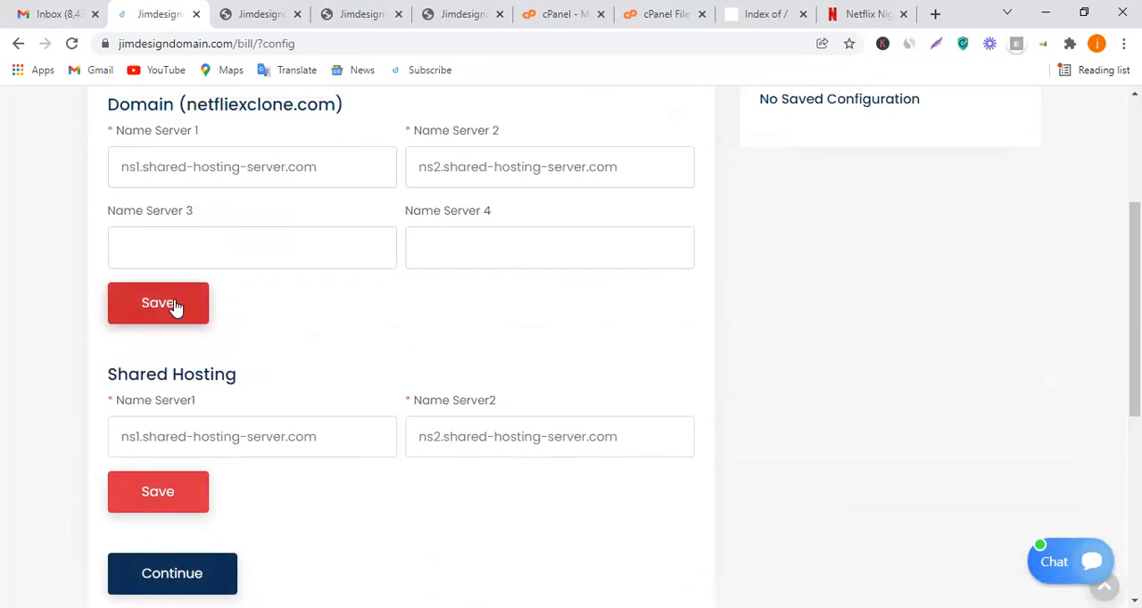
{"action": "left_click", "coordinate": [169, 498]}
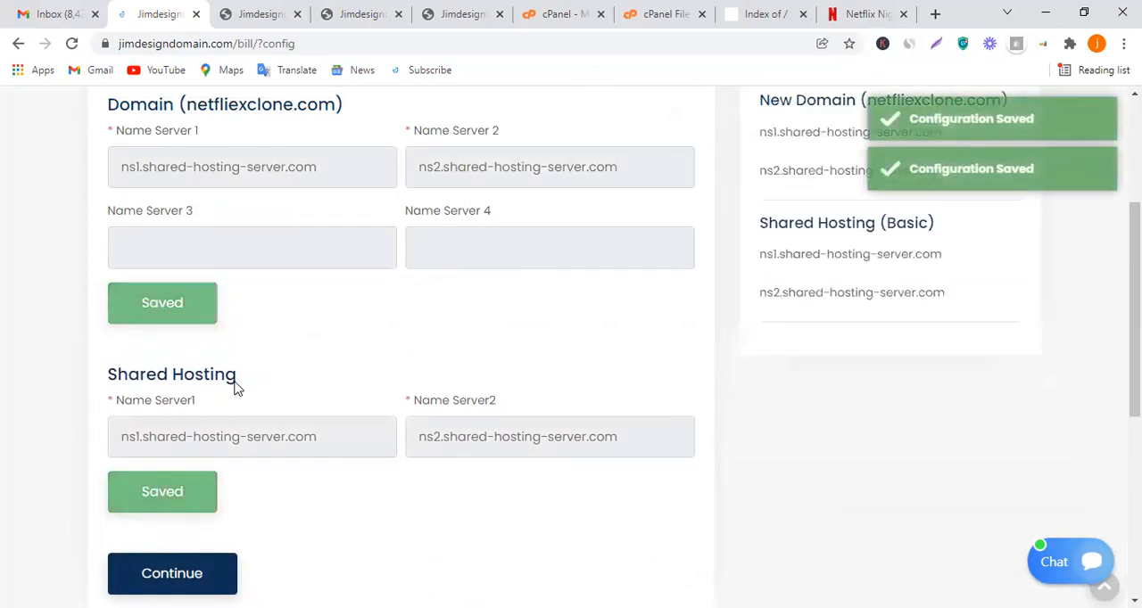
Check the saved name server configuration for the domain and the hosting plan, and continue to payment
{"action": "scroll", "coordinate": [258, 370], "scroll_direction": "up", "scroll_amount": 2}
{"action": "scroll", "coordinate": [258, 370], "scroll_direction": "down", "scroll_amount": 3}
{"action": "scroll", "coordinate": [291, 321], "scroll_direction": "up", "scroll_amount": 3}
{"action": "scroll", "coordinate": [295, 339], "scroll_direction": "down", "scroll_amount": 3}
{"action": "scroll", "coordinate": [306, 366], "scroll_direction": "up", "scroll_amount": 4}
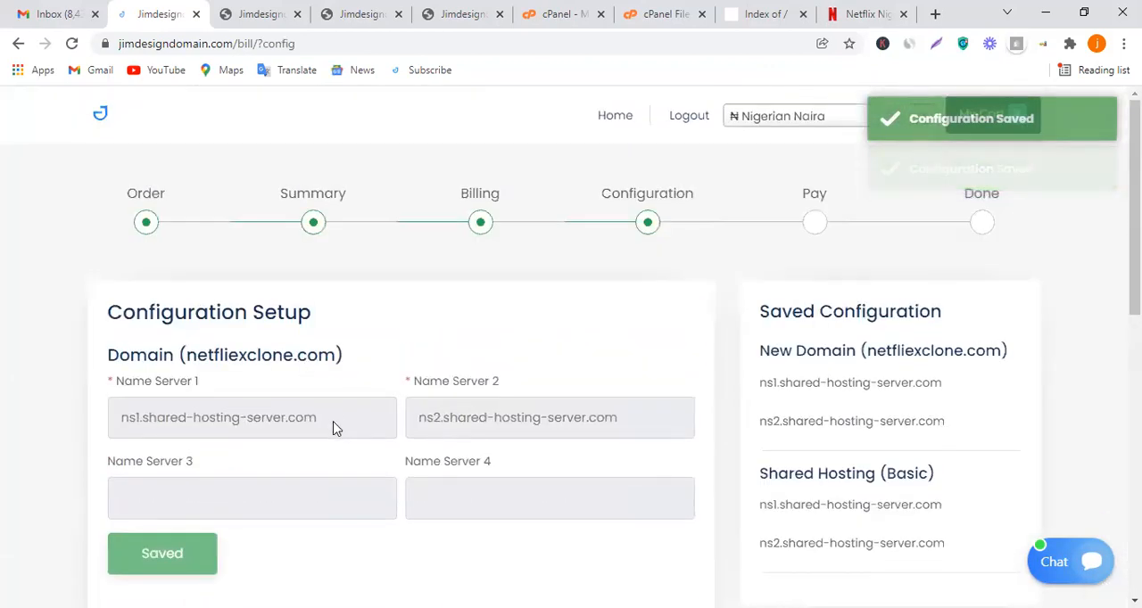
{"action": "scroll", "coordinate": [918, 360], "scroll_direction": "down", "scroll_amount": 1}
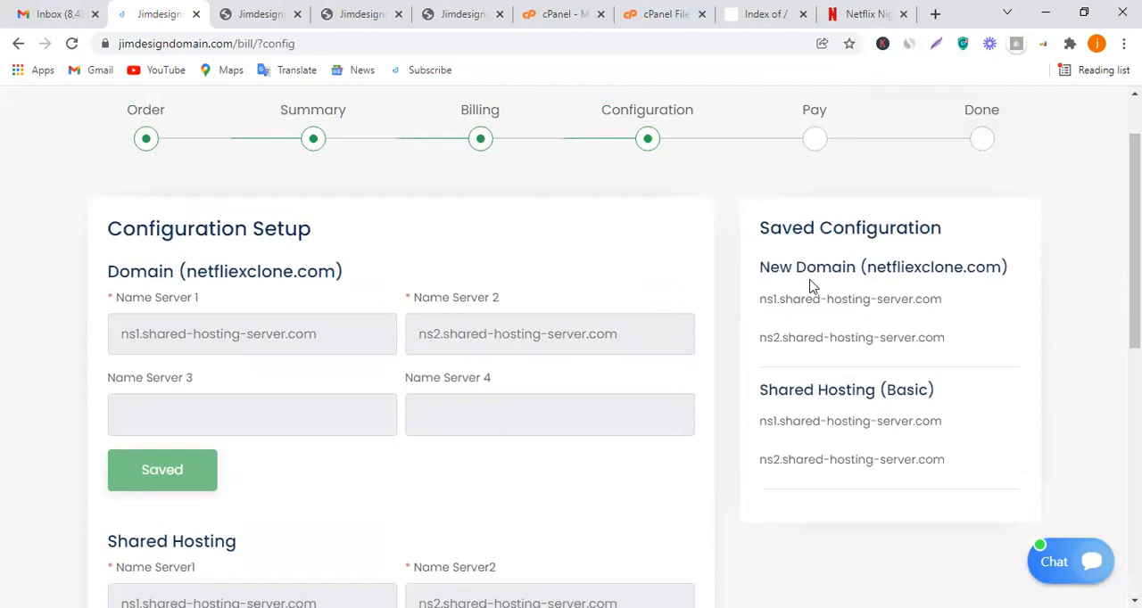
{"action": "scroll", "coordinate": [625, 379], "scroll_direction": "down", "scroll_amount": 1}
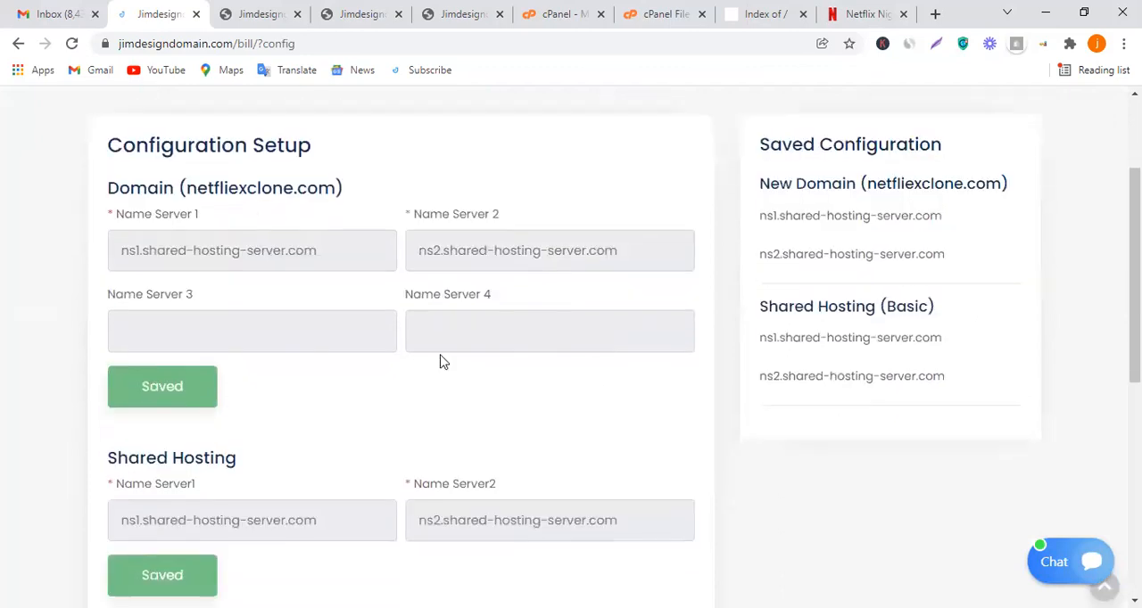
{"action": "scroll", "coordinate": [304, 294], "scroll_direction": "down", "scroll_amount": 4}
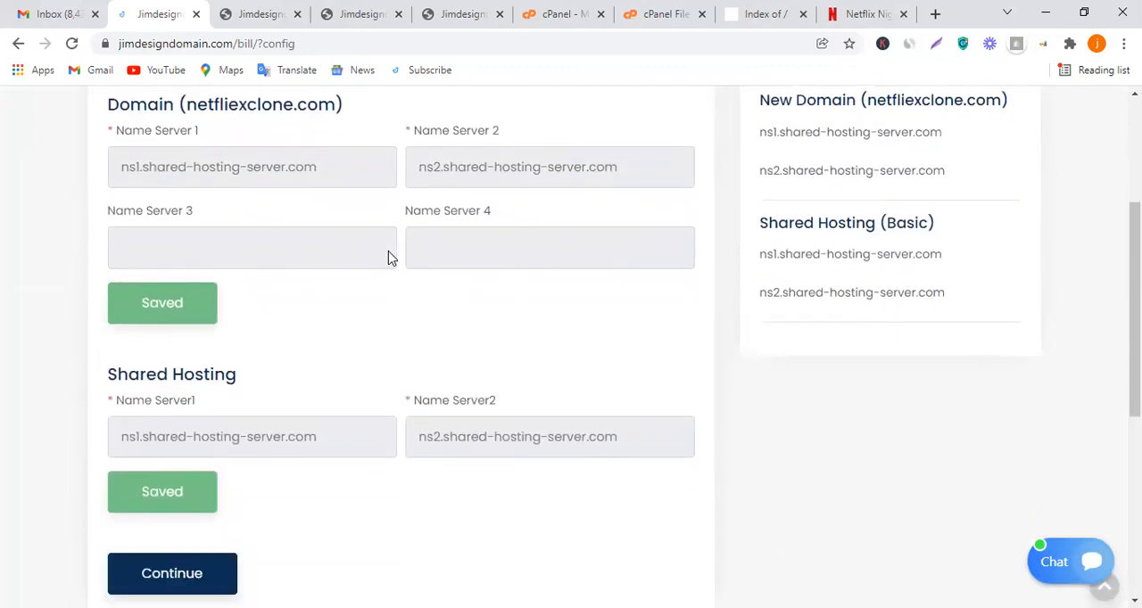
{"action": "left_click", "coordinate": [209, 324]}
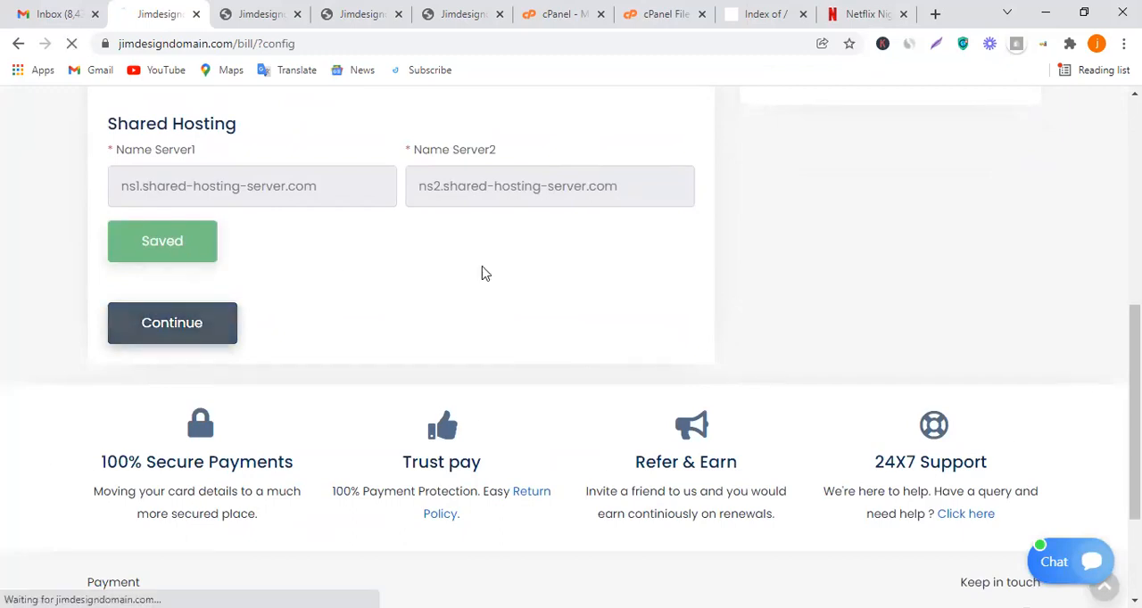
Compare the payment modes AccountFunds, Coinpayments, Flutterwave, Paypal and PaypalSubscription for the order
{"action": "scroll", "coordinate": [650, 191], "scroll_direction": "up", "scroll_amount": 2}
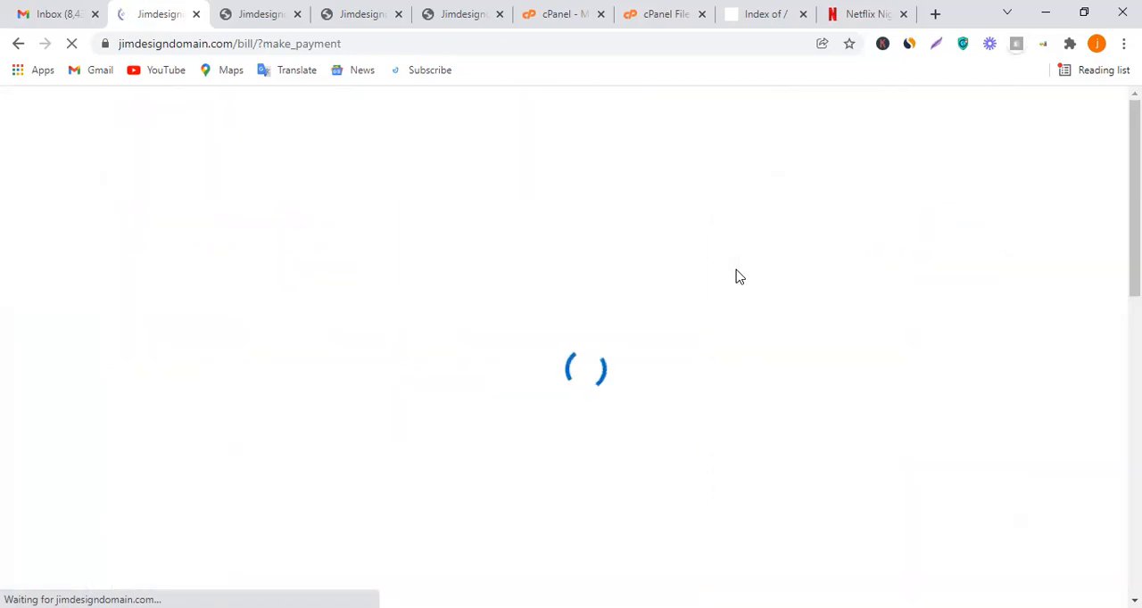
{"action": "scroll", "coordinate": [616, 354], "scroll_direction": "down", "scroll_amount": 2}
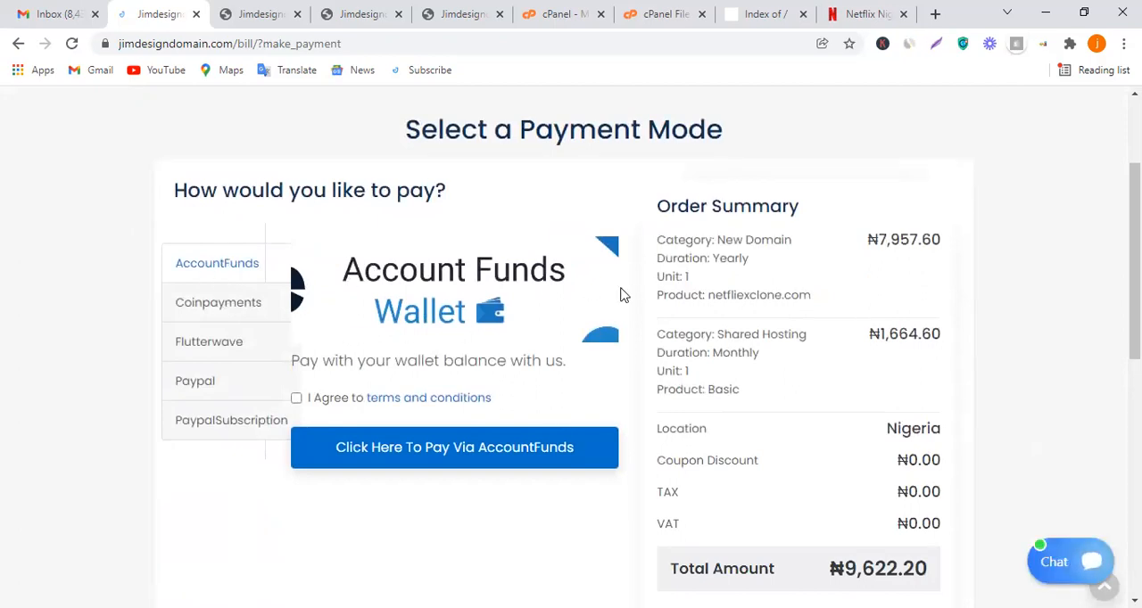
{"action": "scroll", "coordinate": [624, 293], "scroll_direction": "up", "scroll_amount": 2}
{"action": "scroll", "coordinate": [548, 444], "scroll_direction": "down", "scroll_amount": 1}
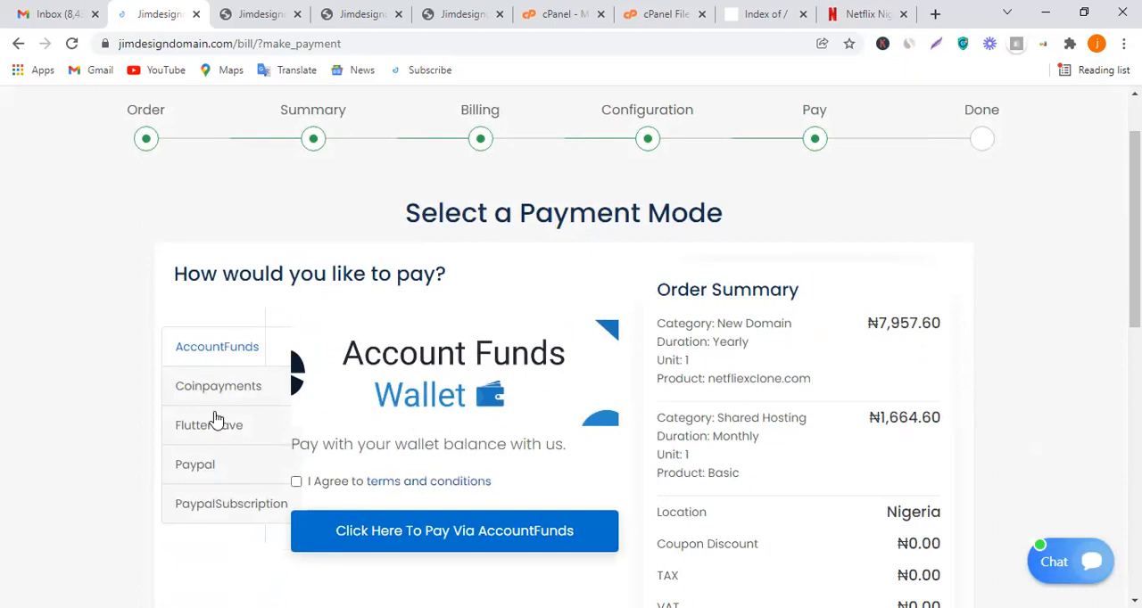
{"action": "left_click", "coordinate": [223, 387]}
{"action": "scroll", "coordinate": [448, 336], "scroll_direction": "down", "scroll_amount": 1}
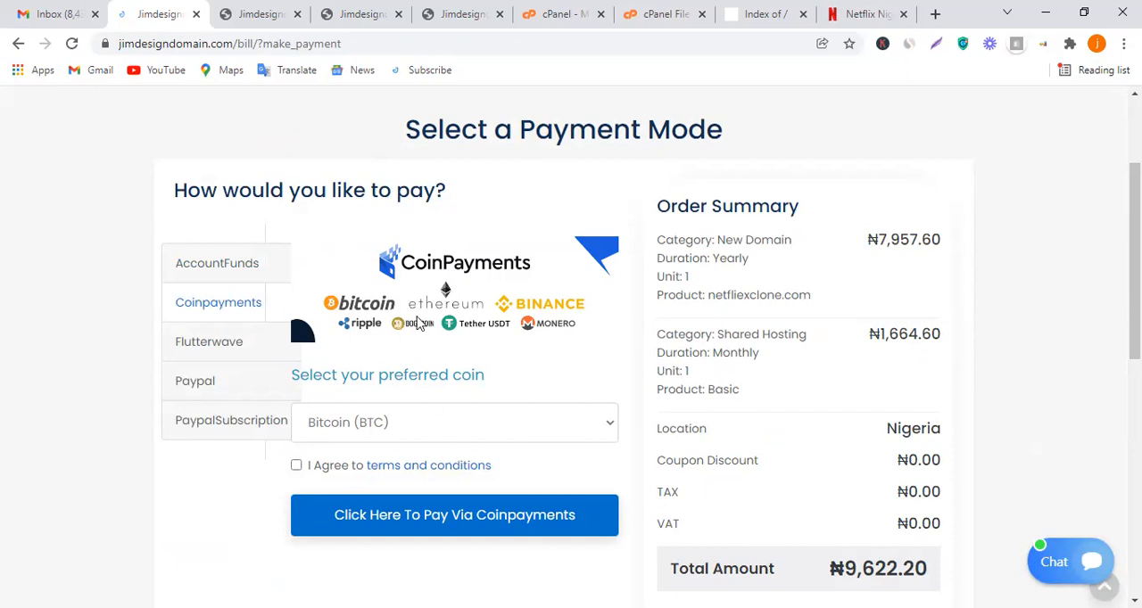
{"action": "left_click", "coordinate": [221, 333]}
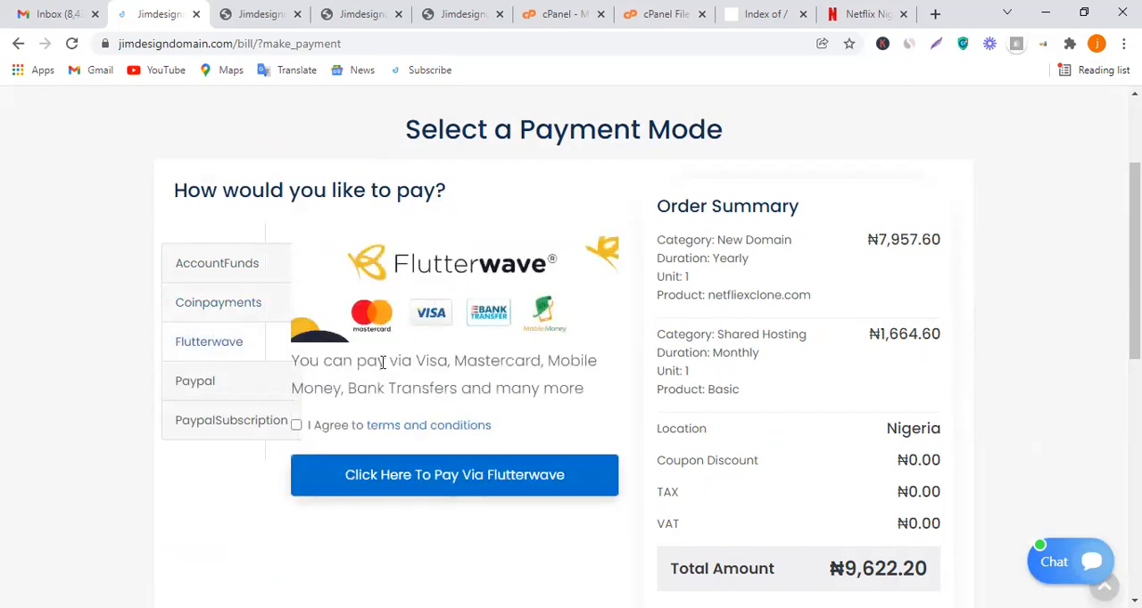
{"action": "left_click", "coordinate": [234, 382]}
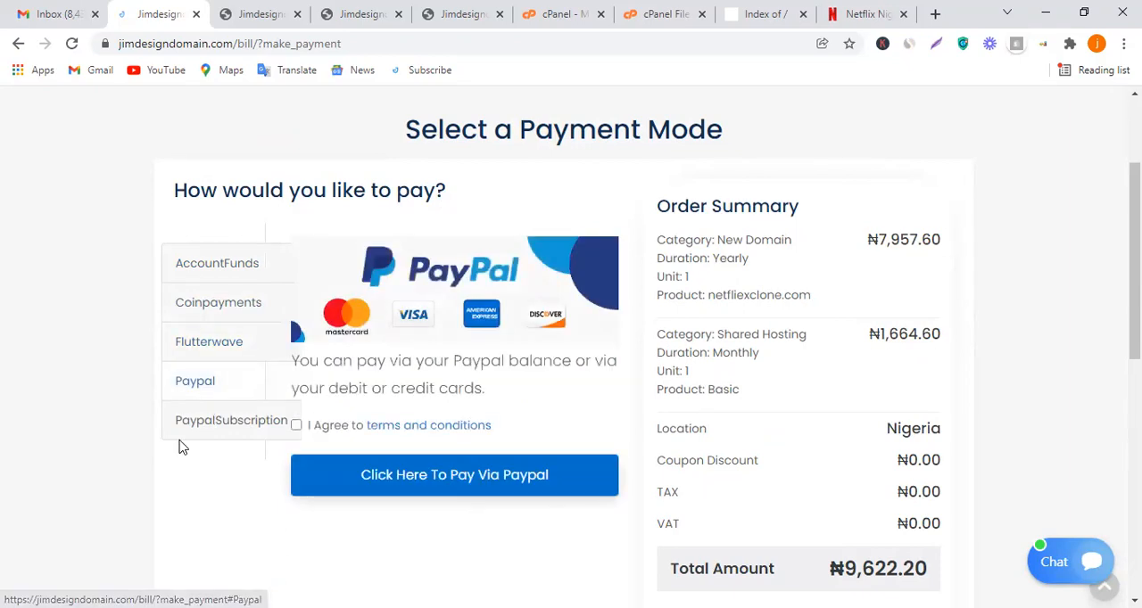
{"action": "left_click", "coordinate": [233, 424]}
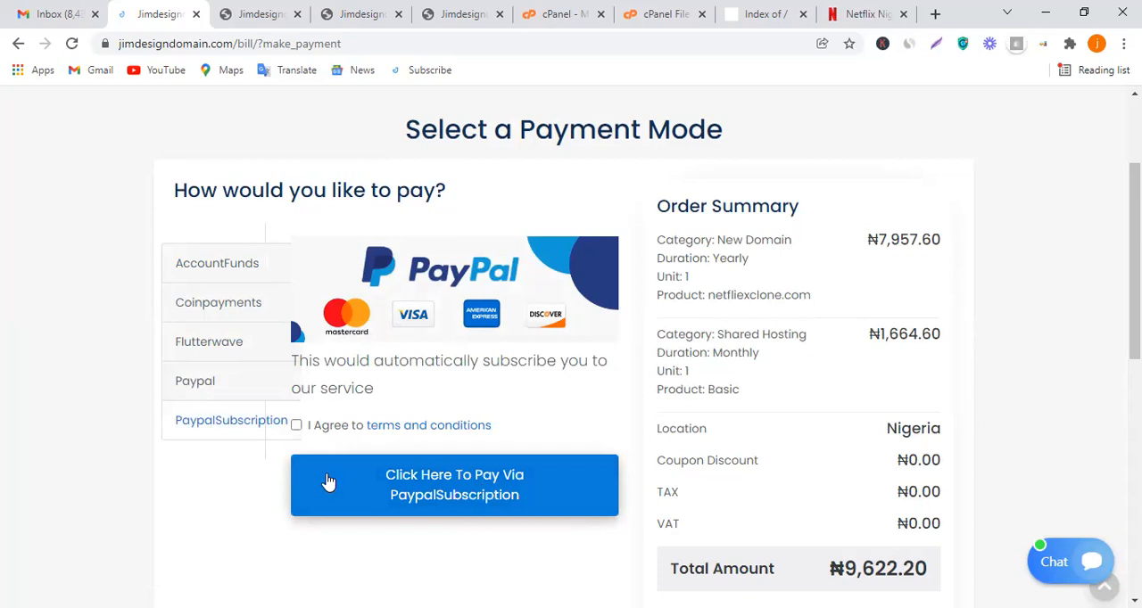
Choose Flutterwave as the payment mode, agree to the terms and conditions, and proceed with paying
{"action": "left_click", "coordinate": [229, 357]}
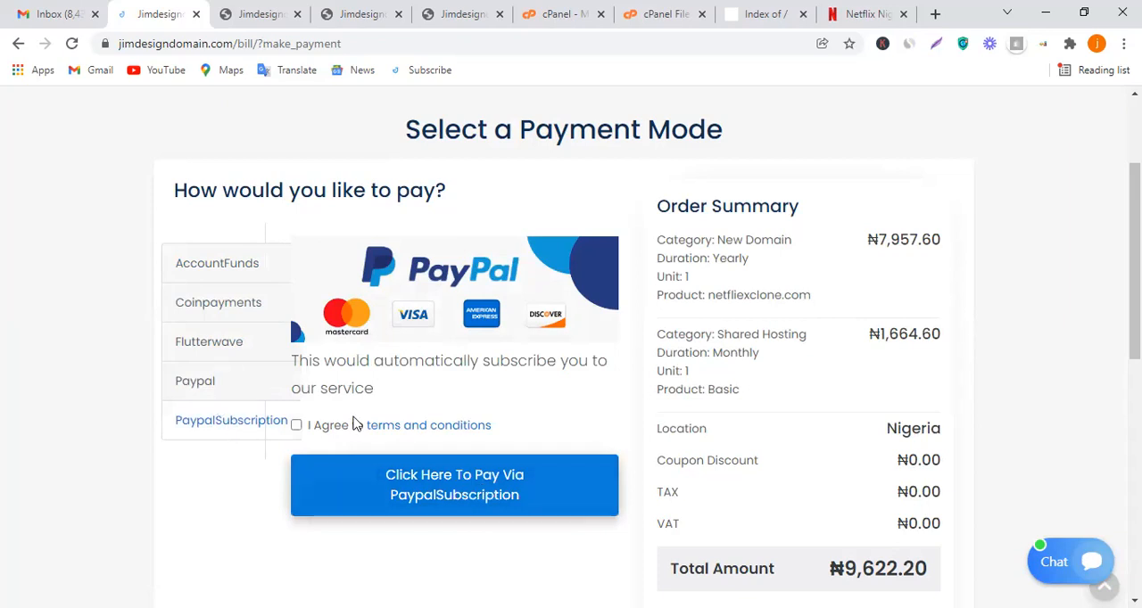
{"action": "left_click", "coordinate": [299, 428]}
{"action": "left_click", "coordinate": [416, 494]}
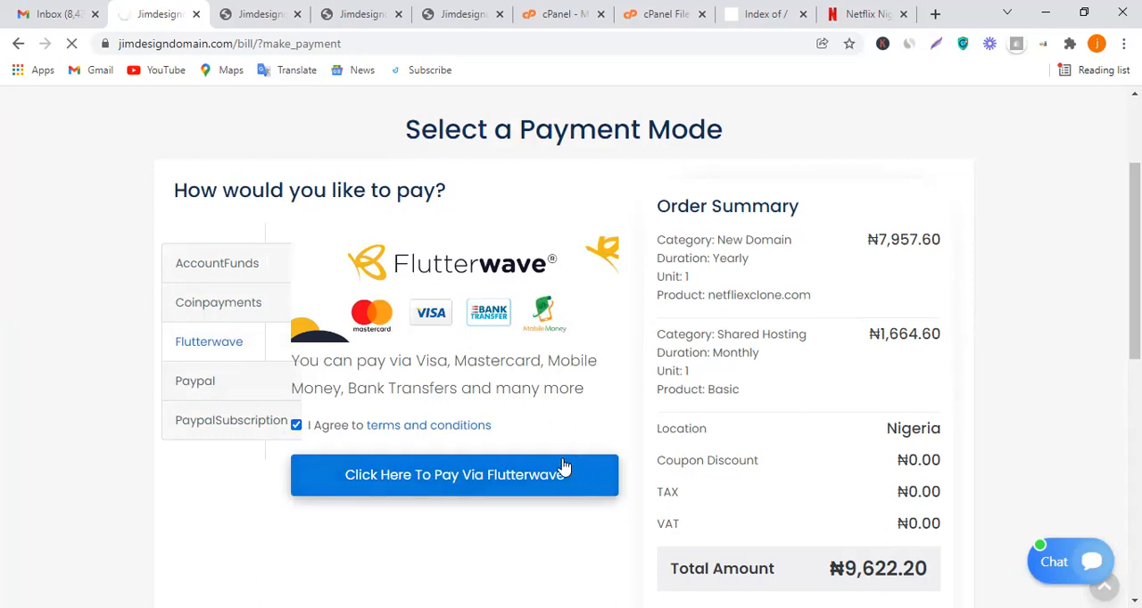
Examine the generated Flutterwave invoice, including its billing details, ordered items and totals
{"action": "scroll", "coordinate": [719, 461], "scroll_direction": "up", "scroll_amount": 2}
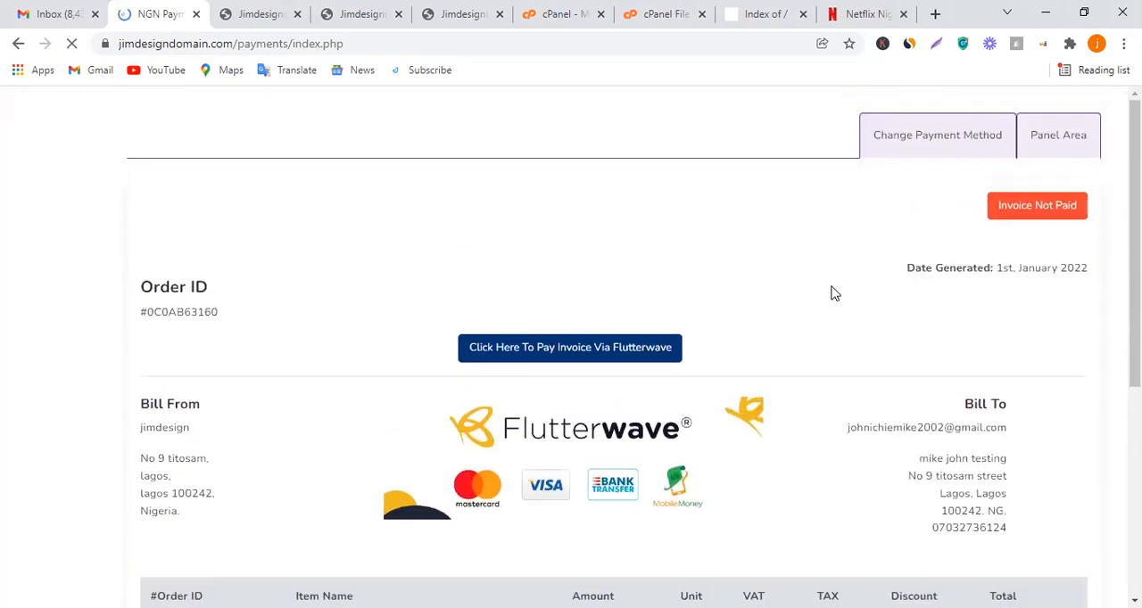
{"action": "scroll", "coordinate": [731, 387], "scroll_direction": "down", "scroll_amount": 3}
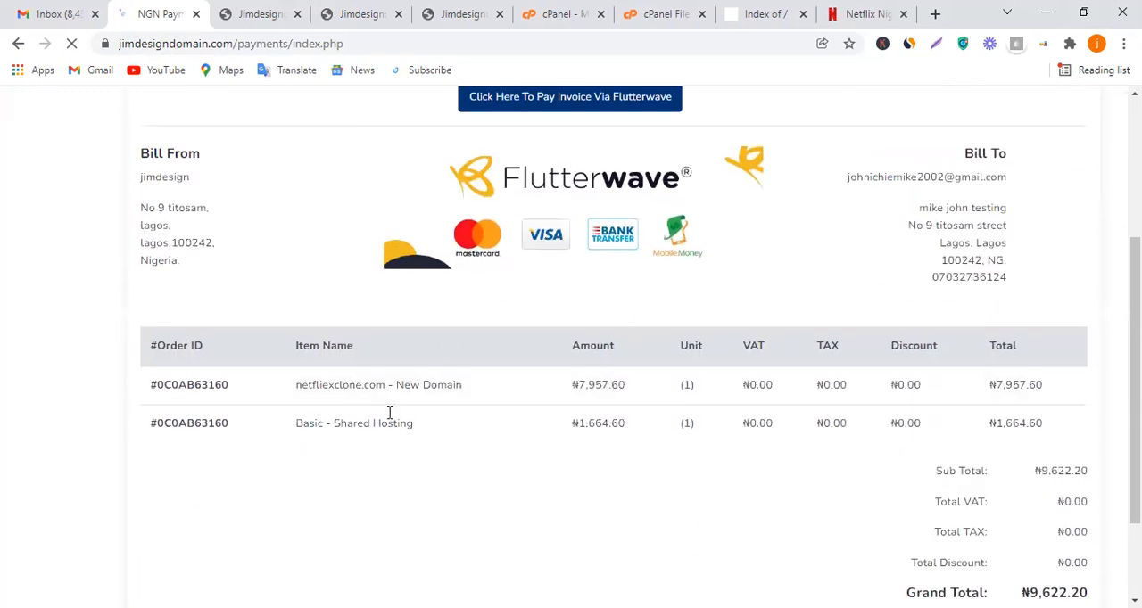
{"action": "scroll", "coordinate": [951, 298], "scroll_direction": "up", "scroll_amount": 2}
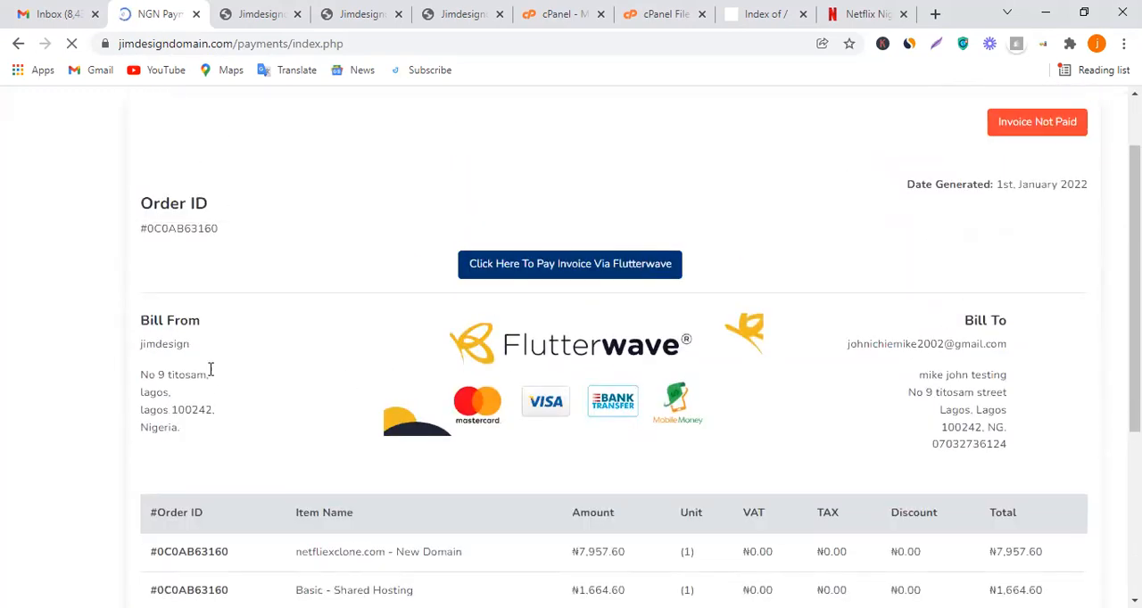
{"action": "scroll", "coordinate": [620, 334], "scroll_direction": "up", "scroll_amount": 1}
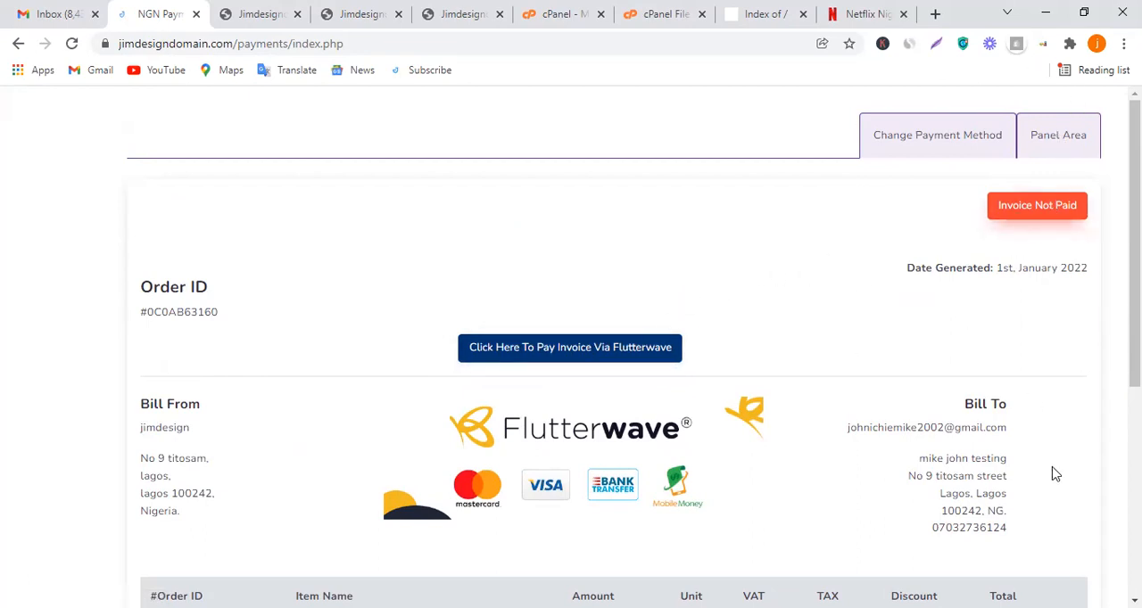
Switch to the Jimdesigndomain client panel, refresh the dashboard, and review its order counters and recent invoices
{"action": "left_click", "coordinate": [273, 13]}
{"action": "scroll", "coordinate": [499, 219], "scroll_direction": "down", "scroll_amount": 2}
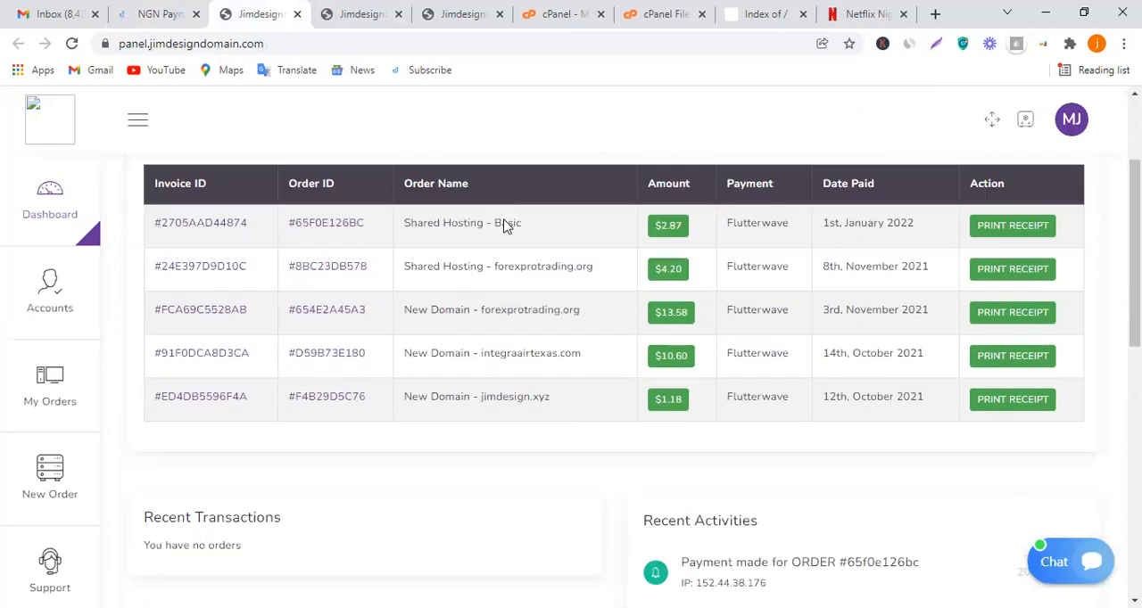
{"action": "scroll", "coordinate": [502, 224], "scroll_direction": "up", "scroll_amount": 2}
{"action": "left_click", "coordinate": [71, 212]}
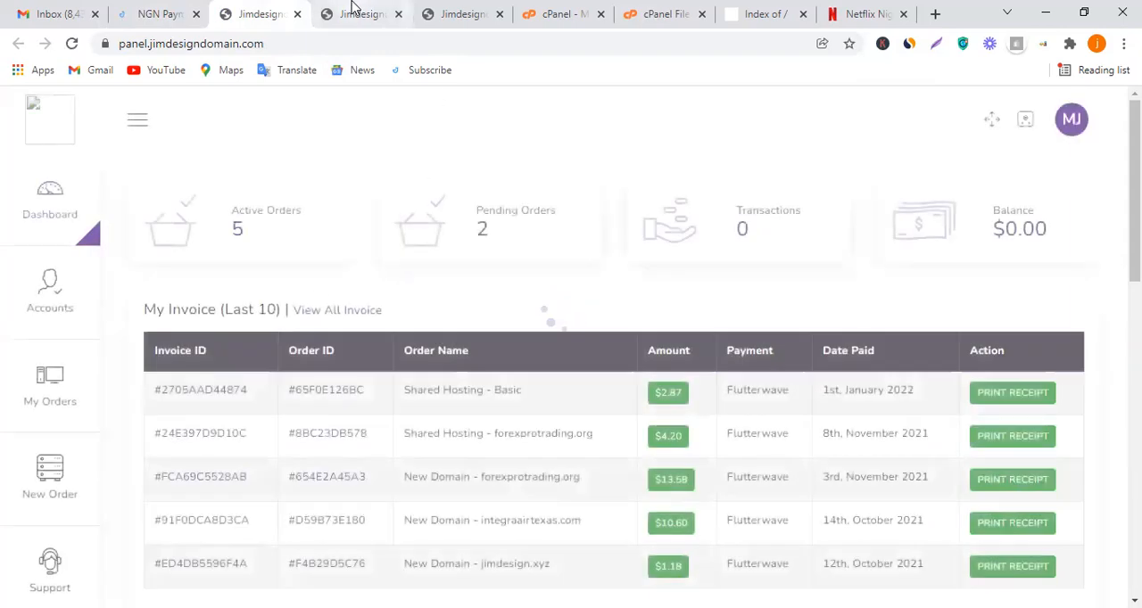
{"action": "scroll", "coordinate": [342, 330], "scroll_direction": "down", "scroll_amount": 1}
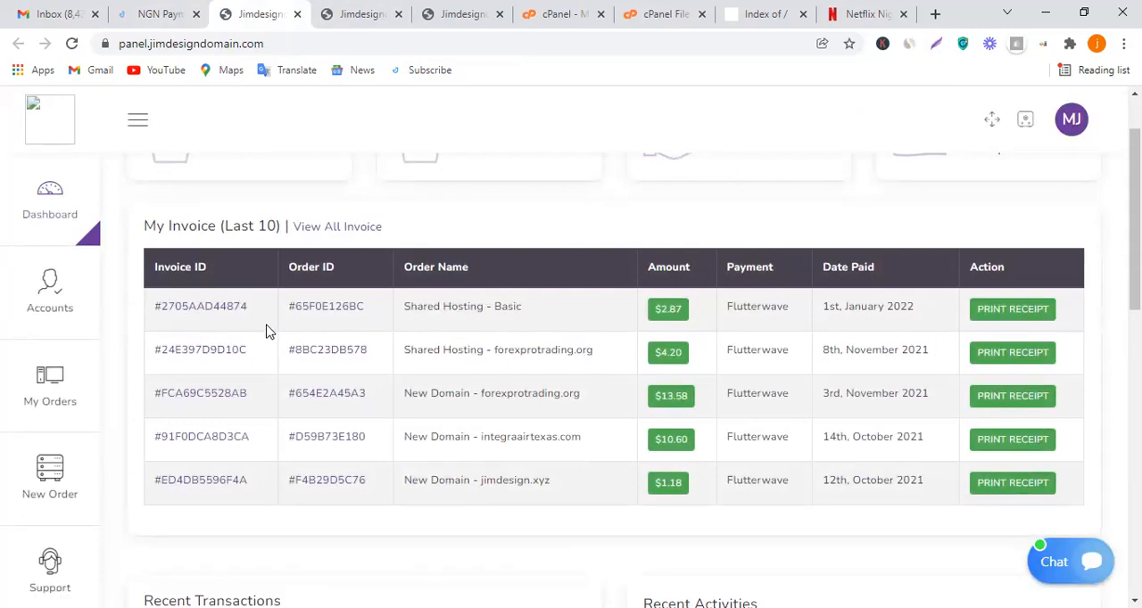
Open the invoice of the latest Shared Hosting - Basic order, close the leftover panel tab, and review the invoice
{"action": "left_click", "coordinate": [210, 317]}
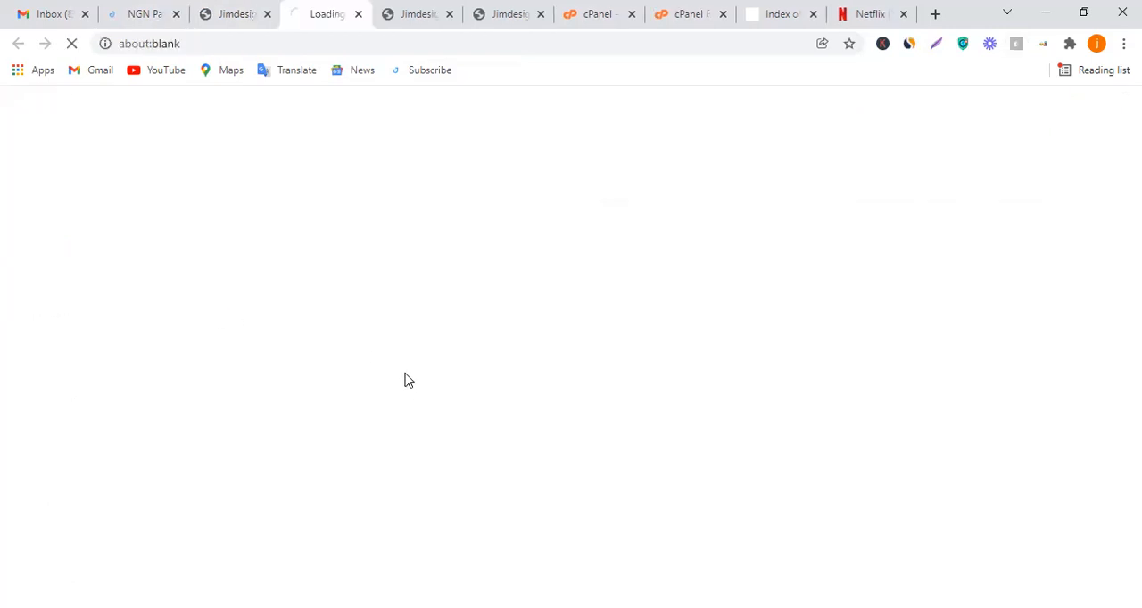
{"action": "left_click", "coordinate": [406, 10]}
{"action": "left_click", "coordinate": [450, 14]}
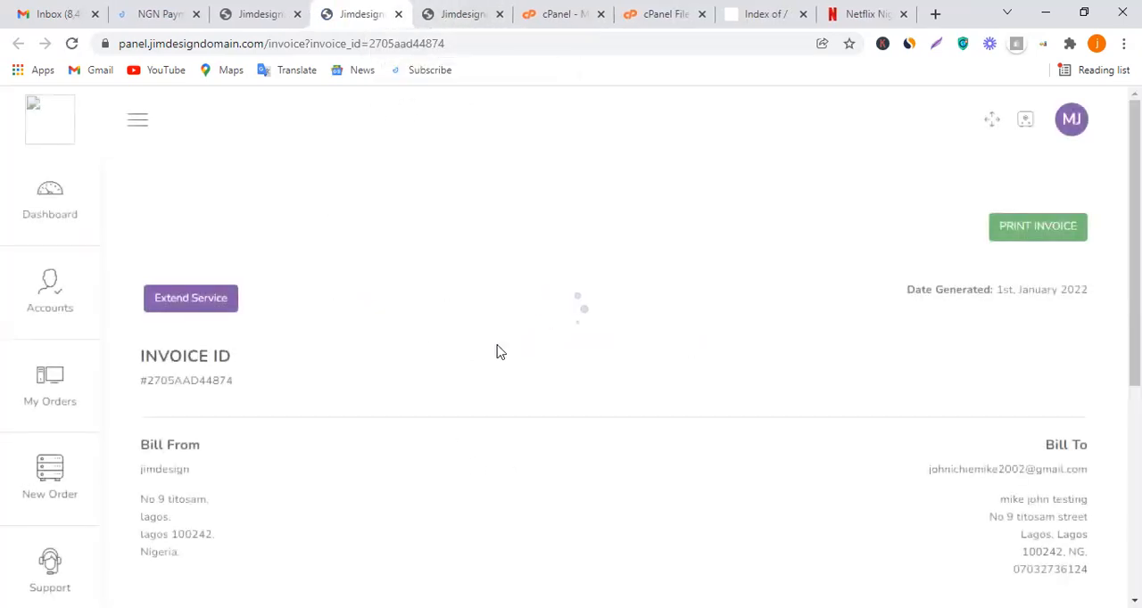
{"action": "scroll", "coordinate": [464, 350], "scroll_direction": "down", "scroll_amount": 2}
{"action": "scroll", "coordinate": [241, 412], "scroll_direction": "down", "scroll_amount": 2}
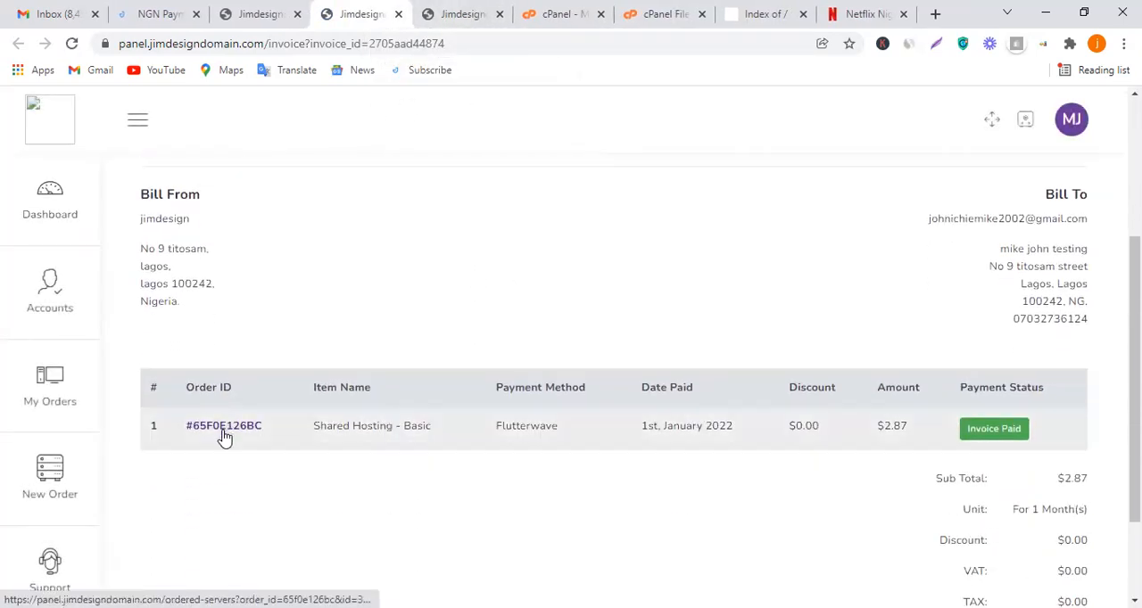
Open the Basic Shared Hosting order in place of its invoice and examine its status, dates, costs and server details
{"action": "left_click", "coordinate": [341, 11]}
{"action": "left_click", "coordinate": [359, 13]}
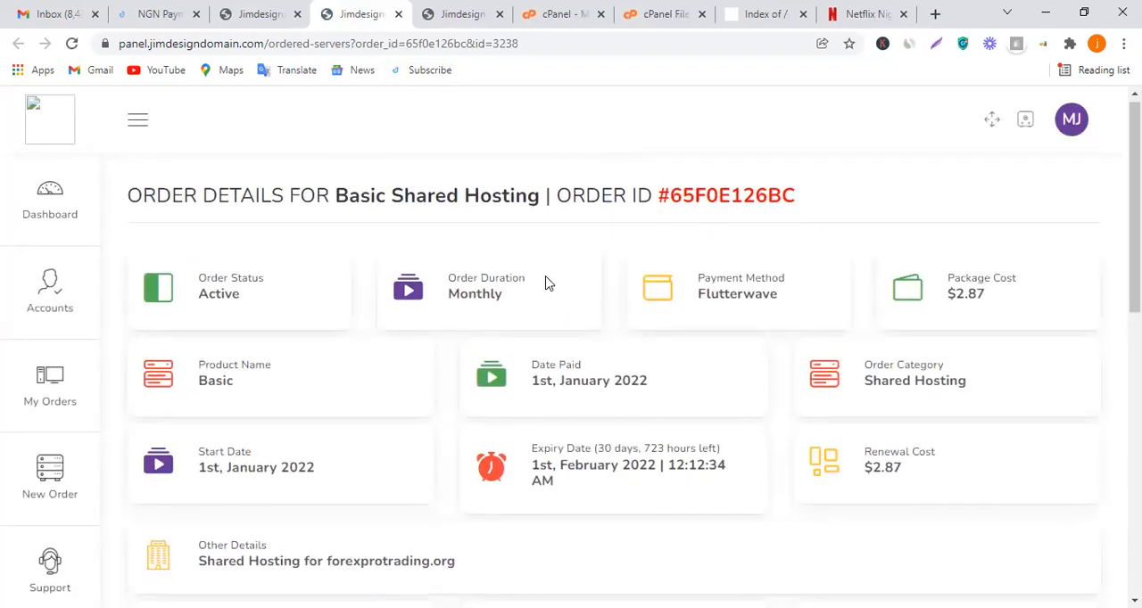
{"action": "scroll", "coordinate": [306, 382], "scroll_direction": "down", "scroll_amount": 4}
{"action": "scroll", "coordinate": [327, 384], "scroll_direction": "up", "scroll_amount": 3}
{"action": "scroll", "coordinate": [224, 311], "scroll_direction": "up", "scroll_amount": 1}
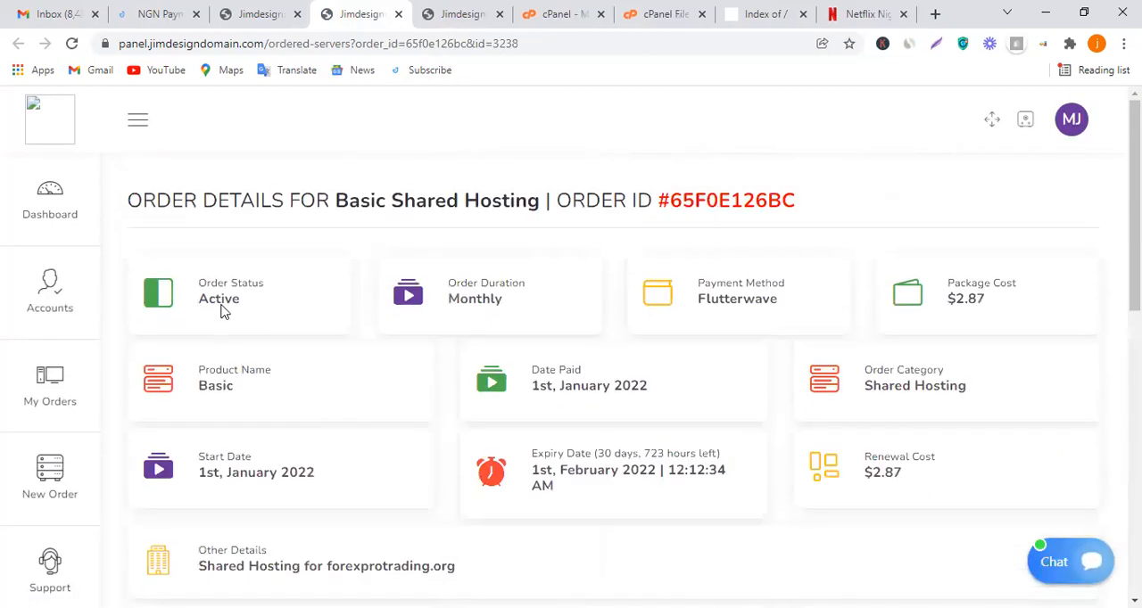
{"action": "scroll", "coordinate": [625, 317], "scroll_direction": "down", "scroll_amount": 1}
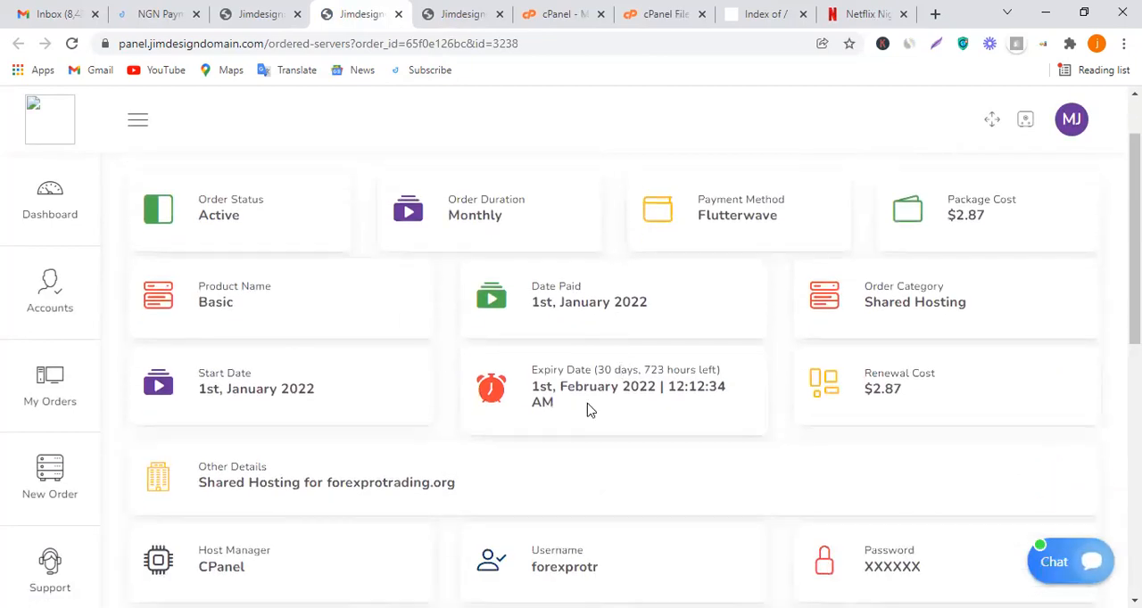
{"action": "left_click_drag", "start_coordinate": [553, 404], "coordinate": [535, 374]}
{"action": "left_click", "coordinate": [618, 423]}
{"action": "scroll", "coordinate": [928, 337], "scroll_direction": "down", "scroll_amount": 1}
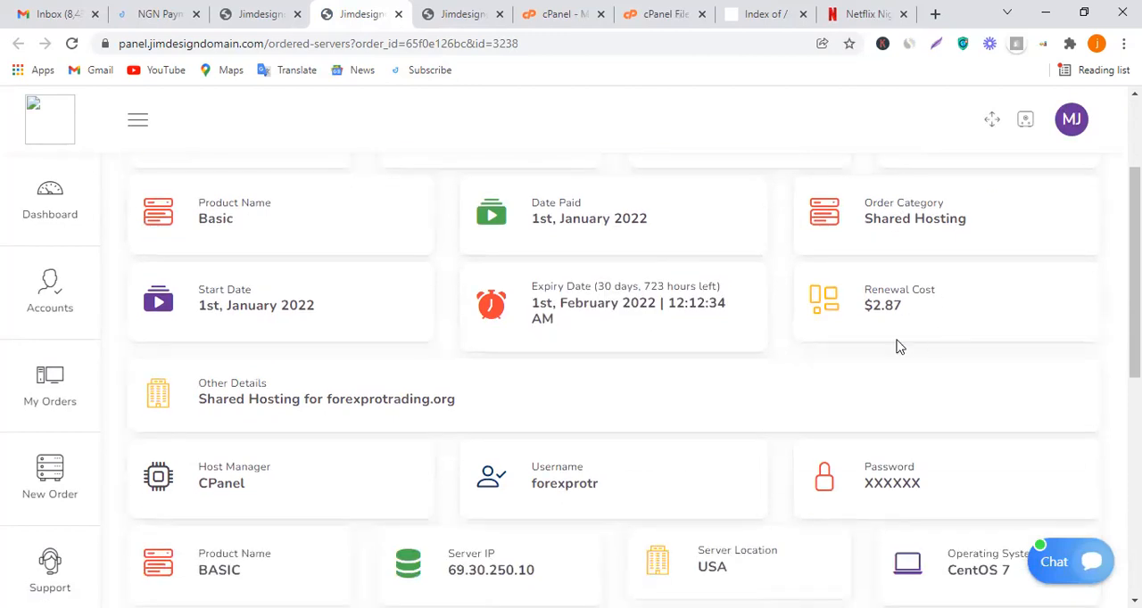
{"action": "scroll", "coordinate": [321, 348], "scroll_direction": "down", "scroll_amount": 3}
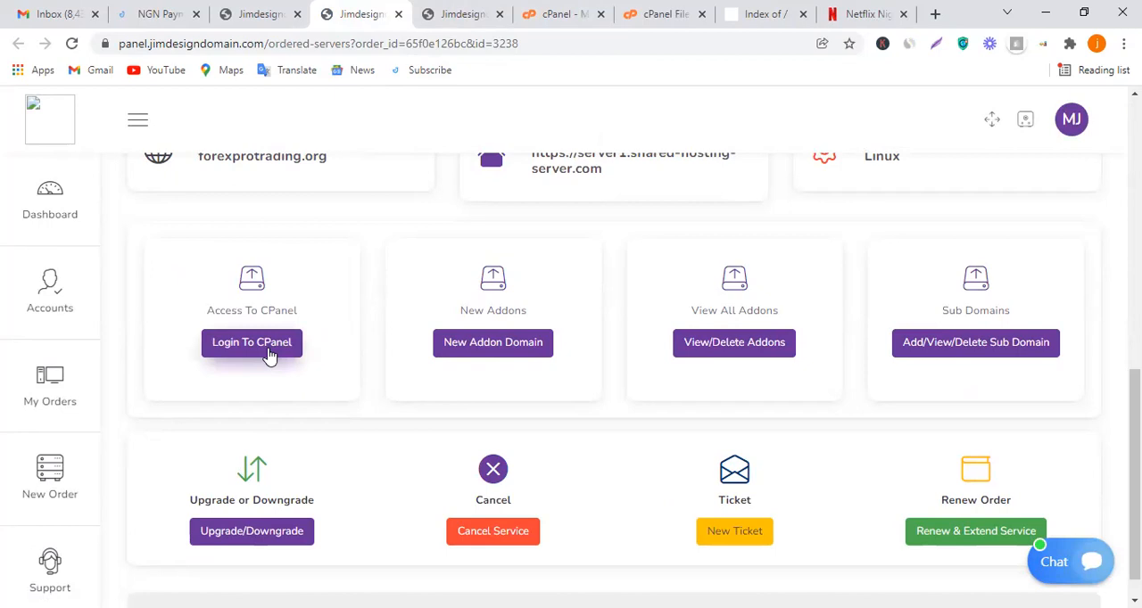
Bring up the cPanel quick login for forexprotrading.org, switch to the open cPanel session, and close the spare client panel tab
{"action": "left_click", "coordinate": [279, 346]}
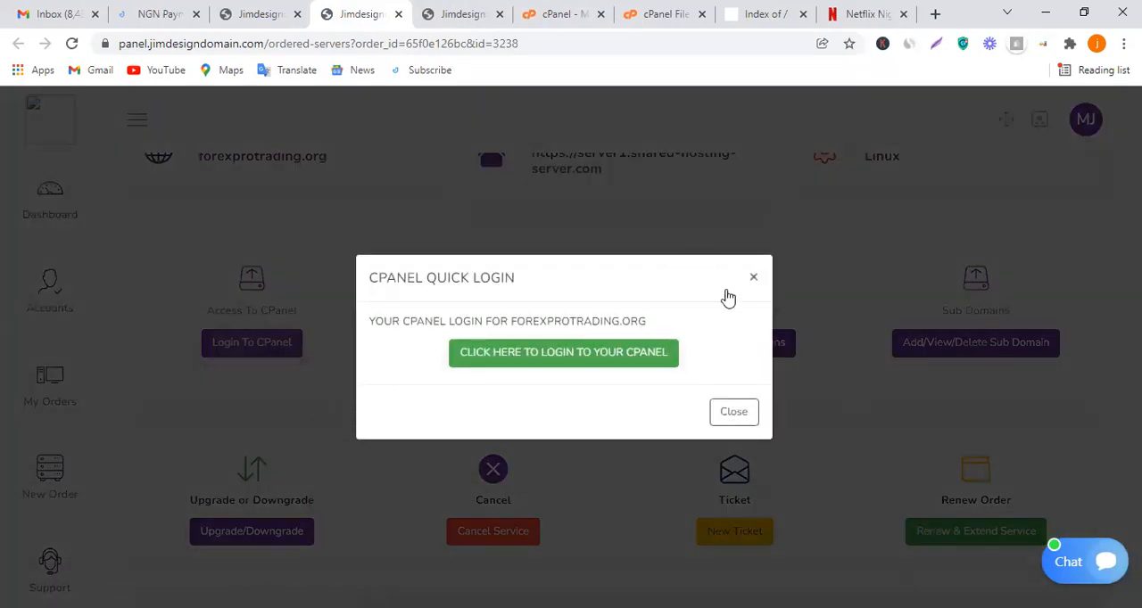
{"action": "left_click", "coordinate": [545, 11]}
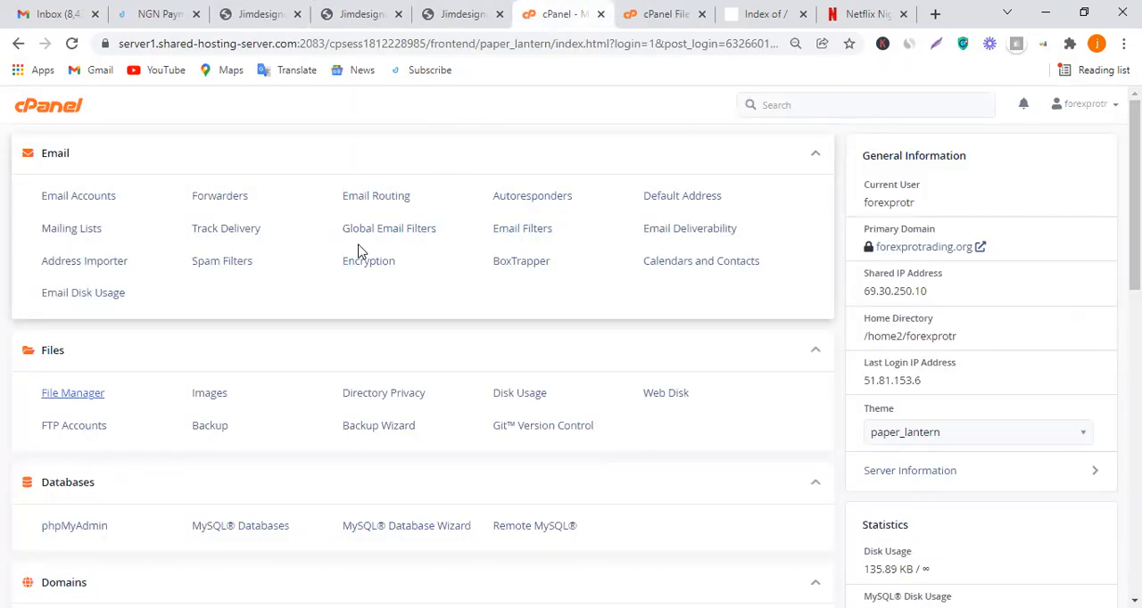
{"action": "left_click", "coordinate": [500, 13]}
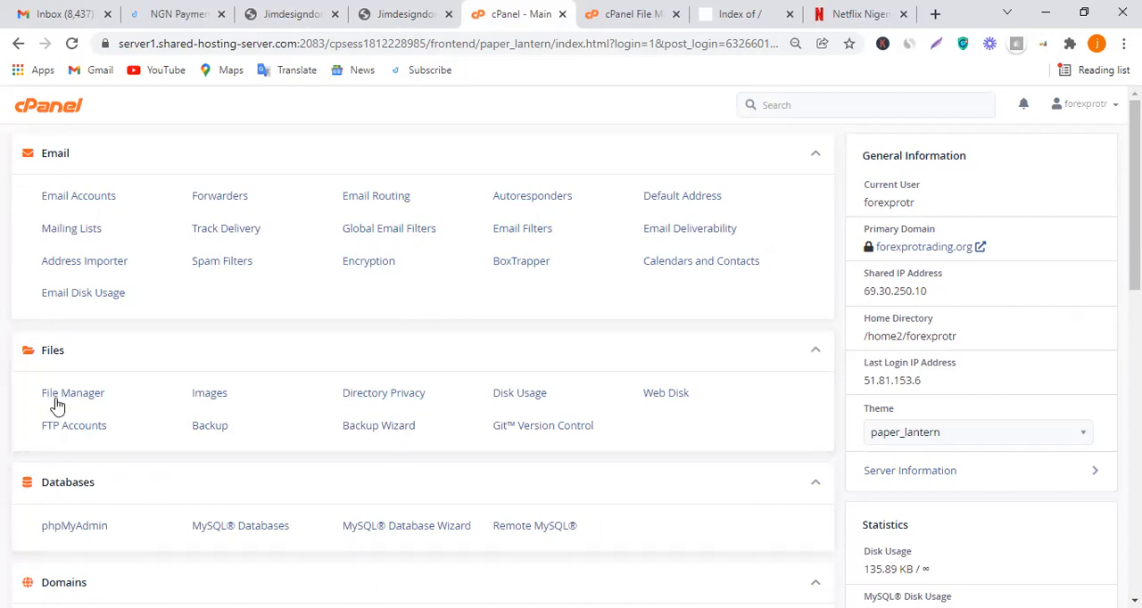
Create a new database with the name suffix netflix using the MySQL Database Wizard
{"action": "scroll", "coordinate": [80, 482], "scroll_direction": "down", "scroll_amount": 2}
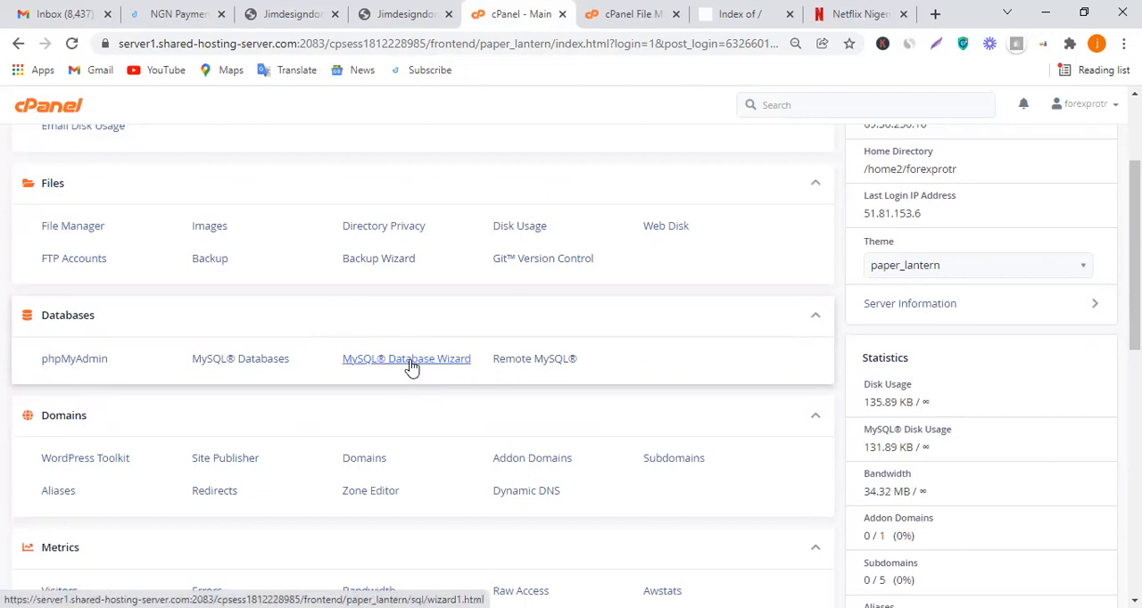
{"action": "left_click", "coordinate": [410, 364]}
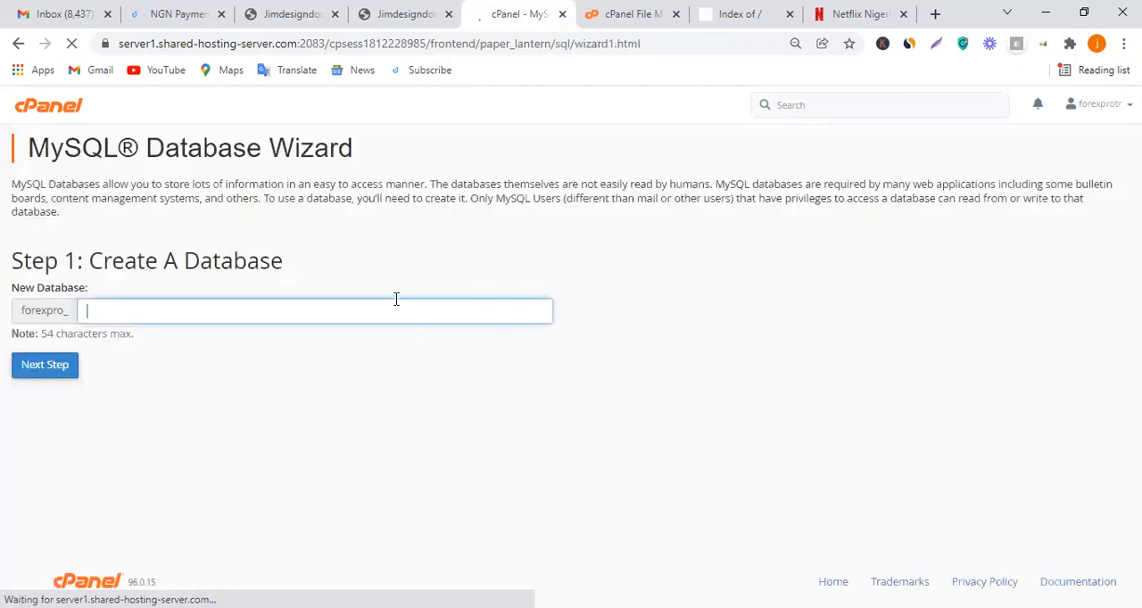
{"action": "left_click", "coordinate": [396, 306]}
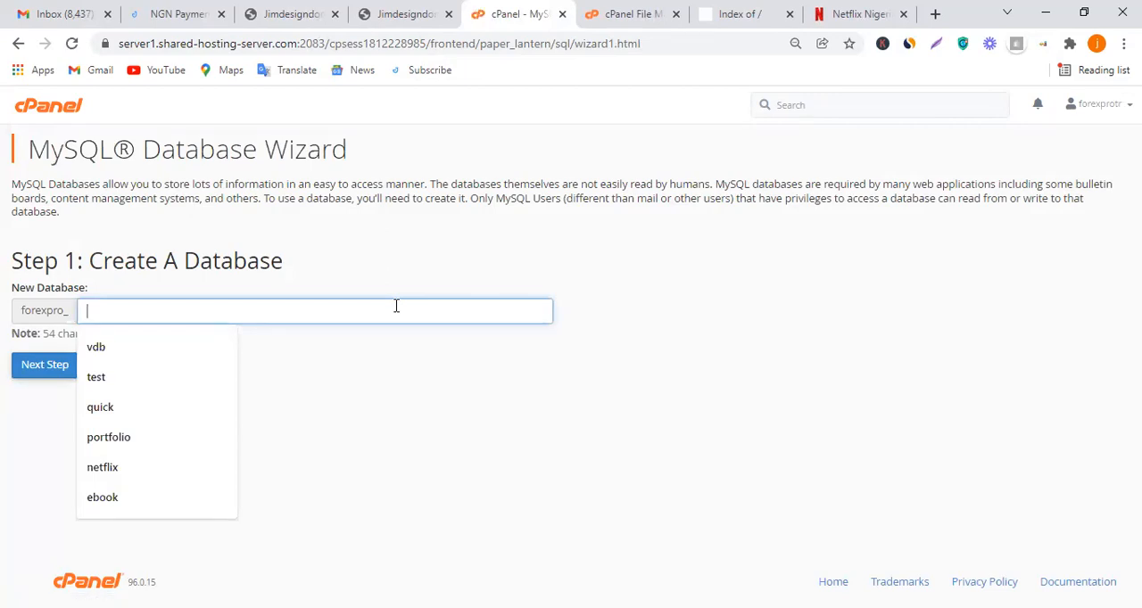
{"action": "type", "text": "netf"}
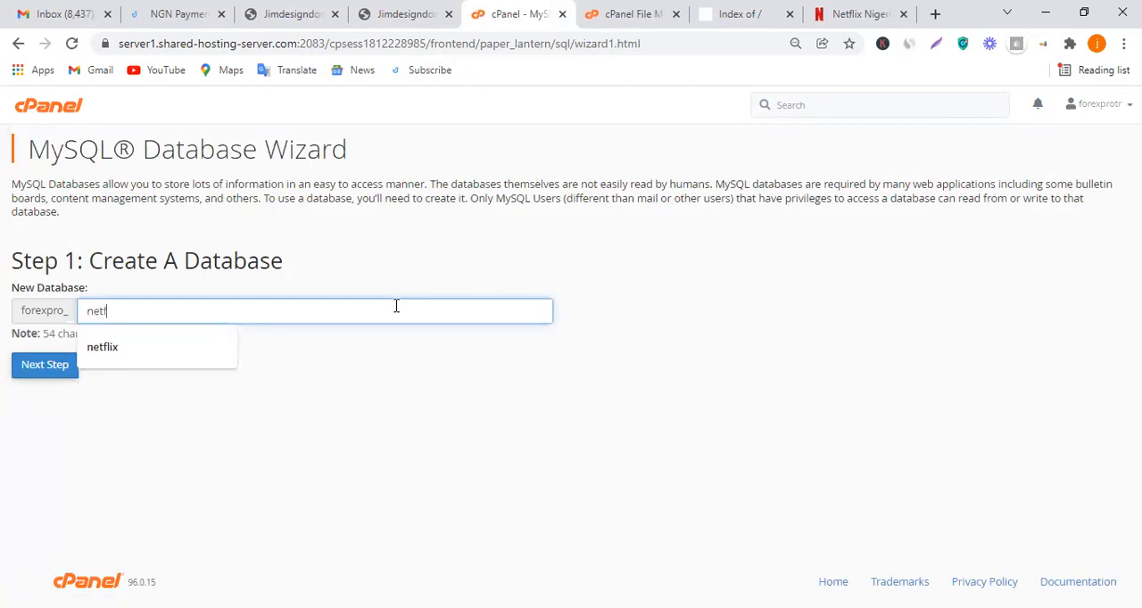
{"action": "type", "text": "lix"}
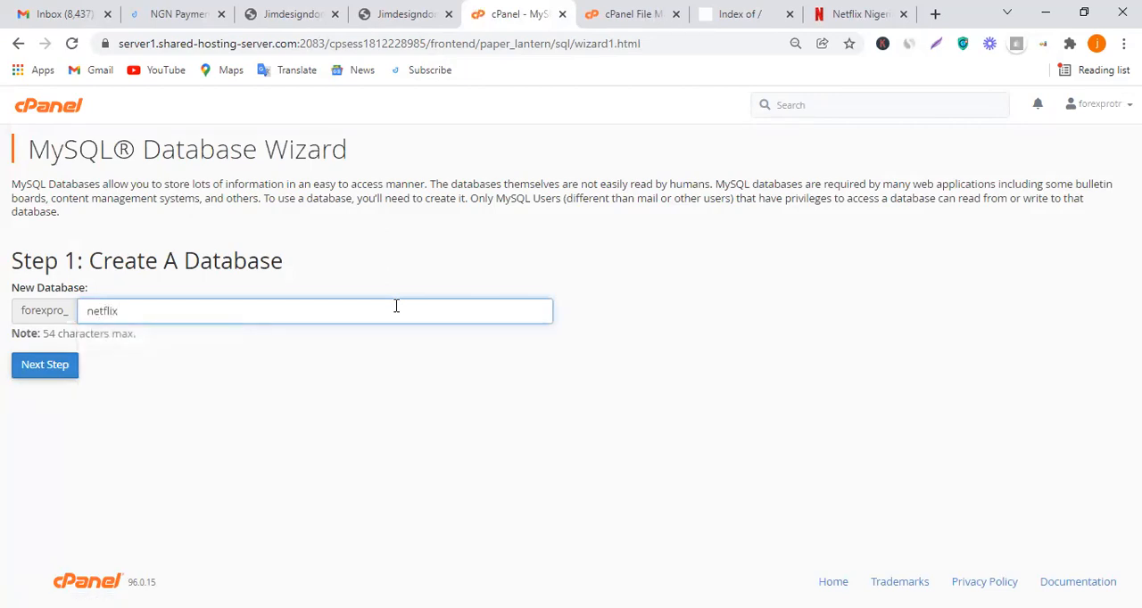
{"action": "left_click", "coordinate": [72, 371]}
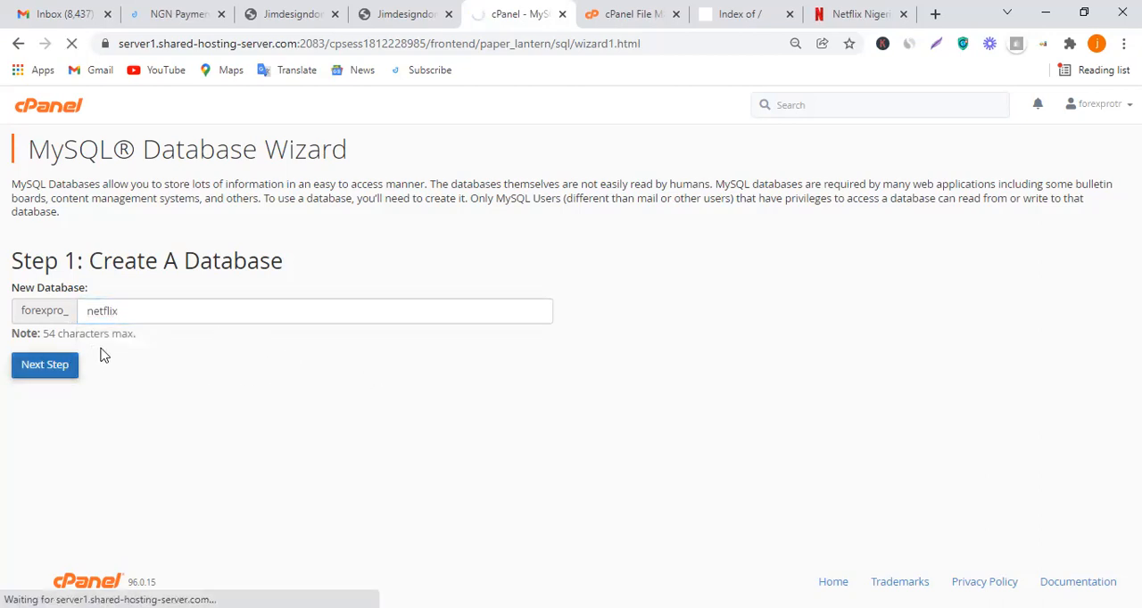
Enter netflix as the username suffix for the new database user
{"action": "left_click", "coordinate": [208, 290]}
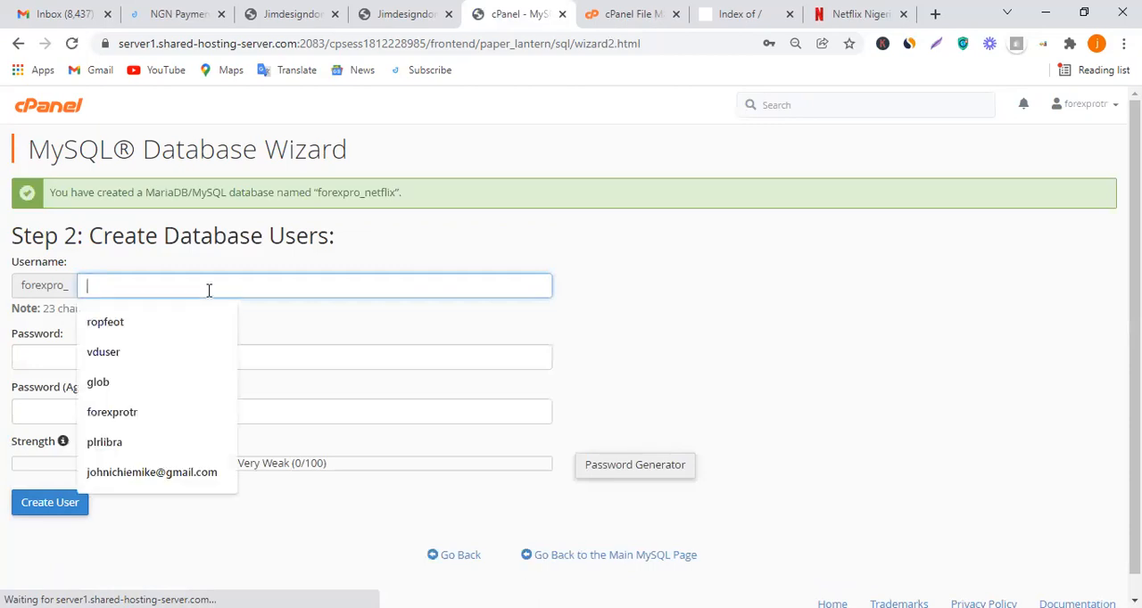
{"action": "type", "text": "ne"}
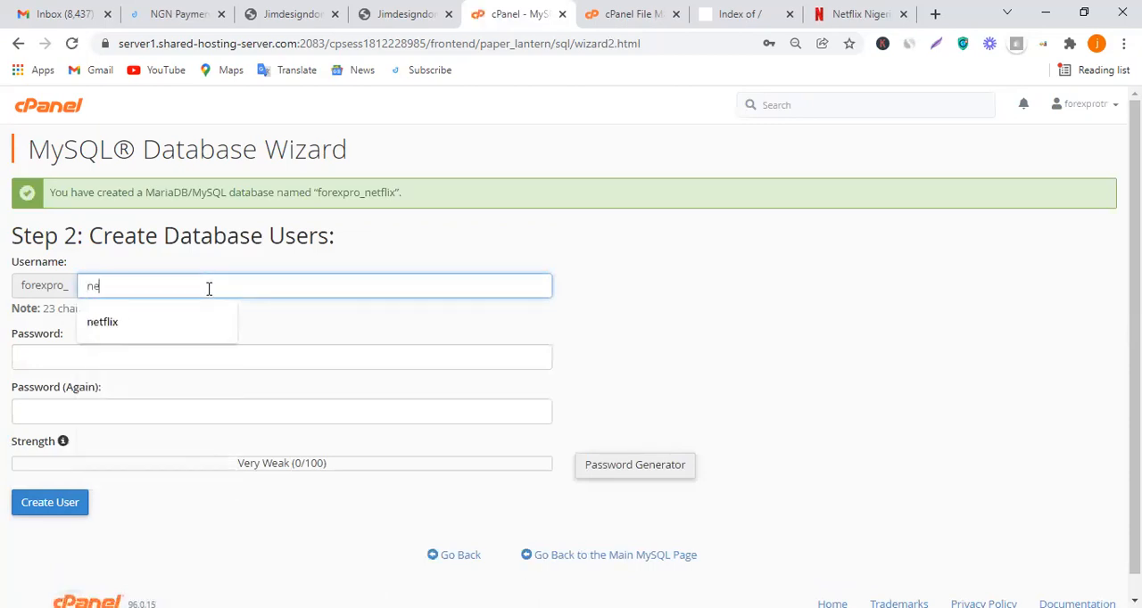
{"action": "type", "text": "tflix"}
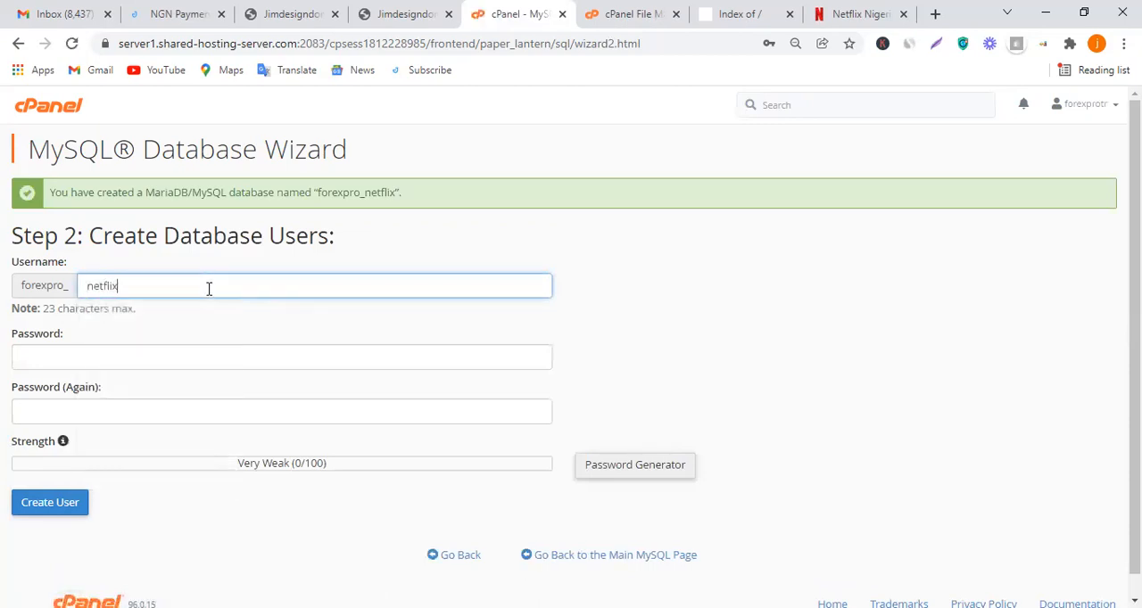
{"action": "left_click", "coordinate": [240, 316]}
{"action": "scroll", "coordinate": [218, 353], "scroll_direction": "down", "scroll_amount": 1}
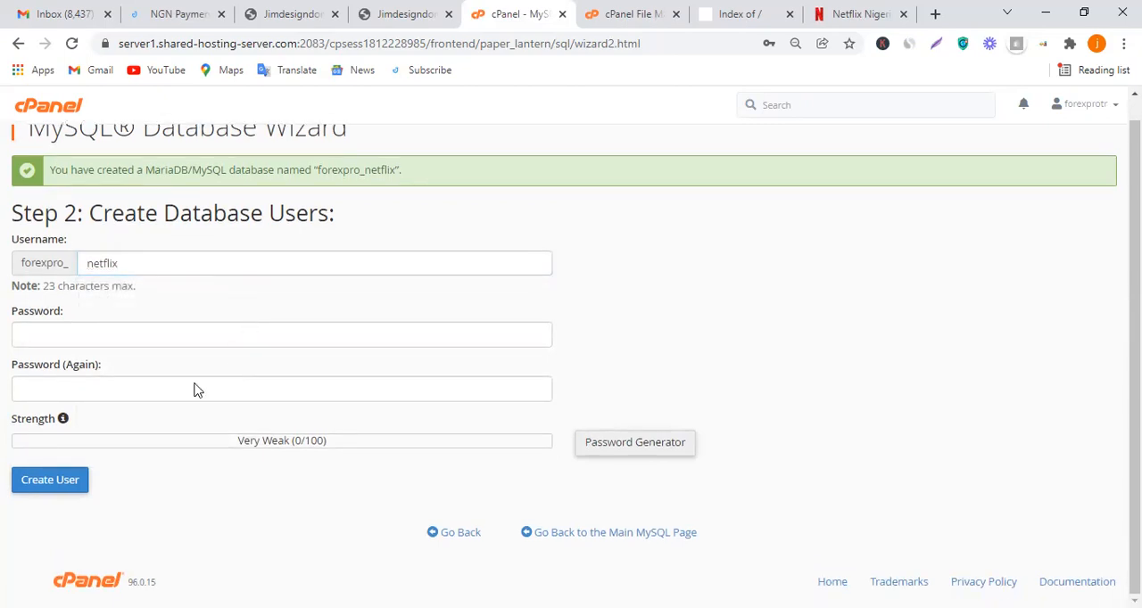
Generate a password for the database user, copy it for safekeeping, apply it to both password fields, and create the user
{"action": "left_click", "coordinate": [604, 449]}
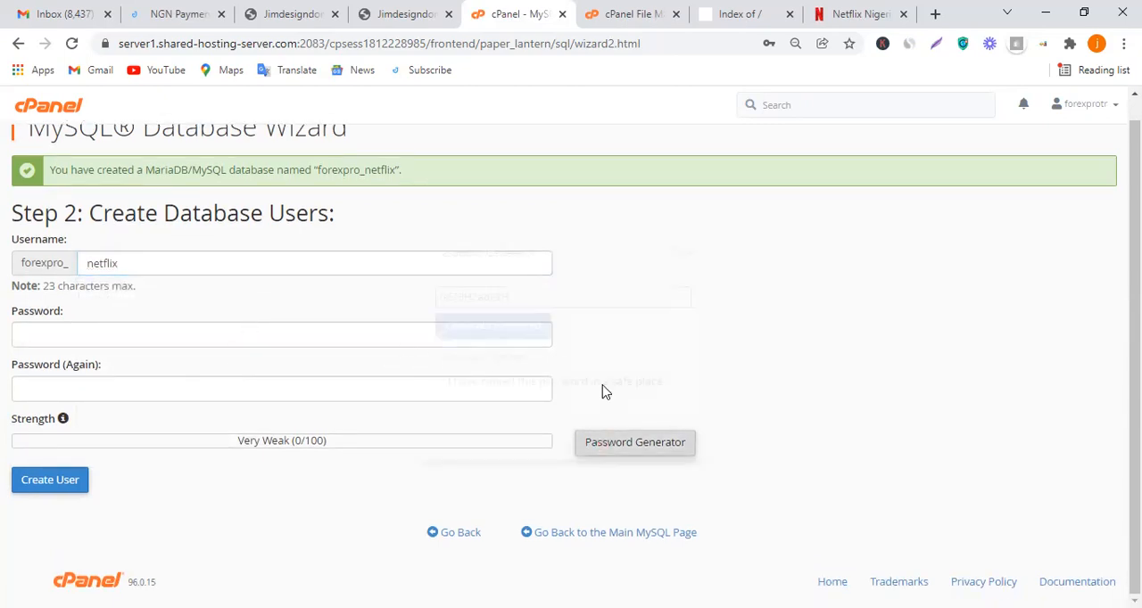
{"action": "left_click_drag", "start_coordinate": [516, 298], "coordinate": [413, 298]}
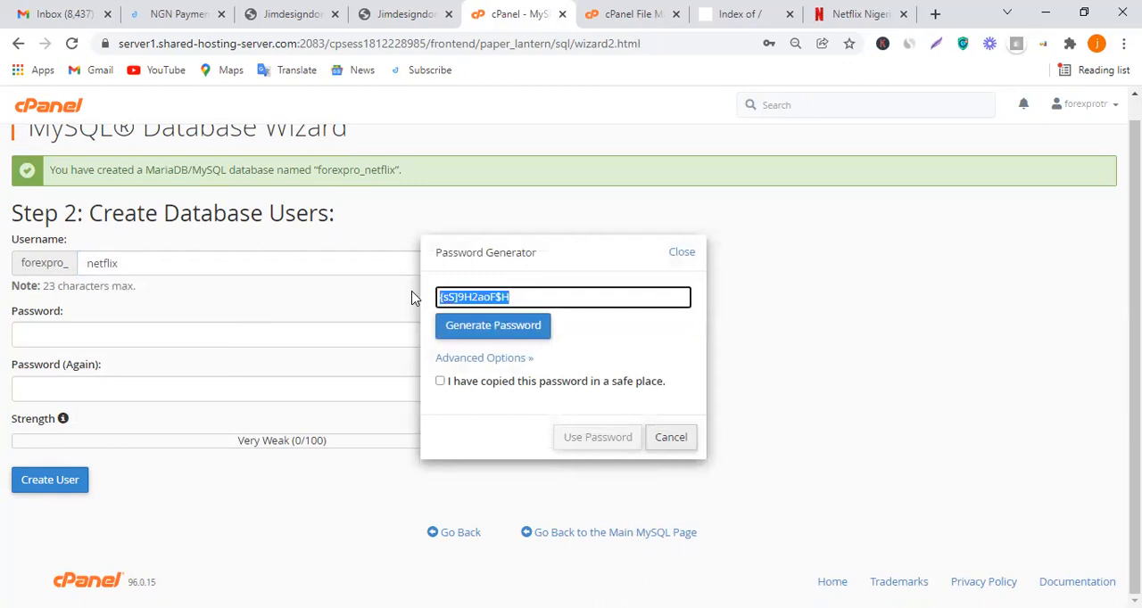
{"action": "right_click", "coordinate": [463, 293]}
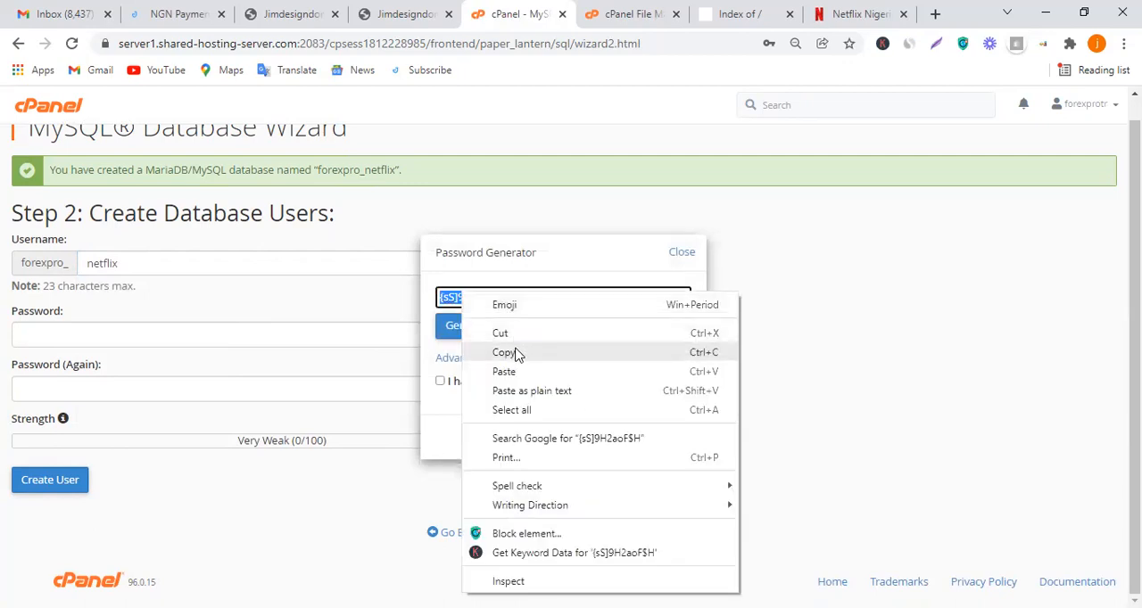
{"action": "left_click", "coordinate": [505, 352]}
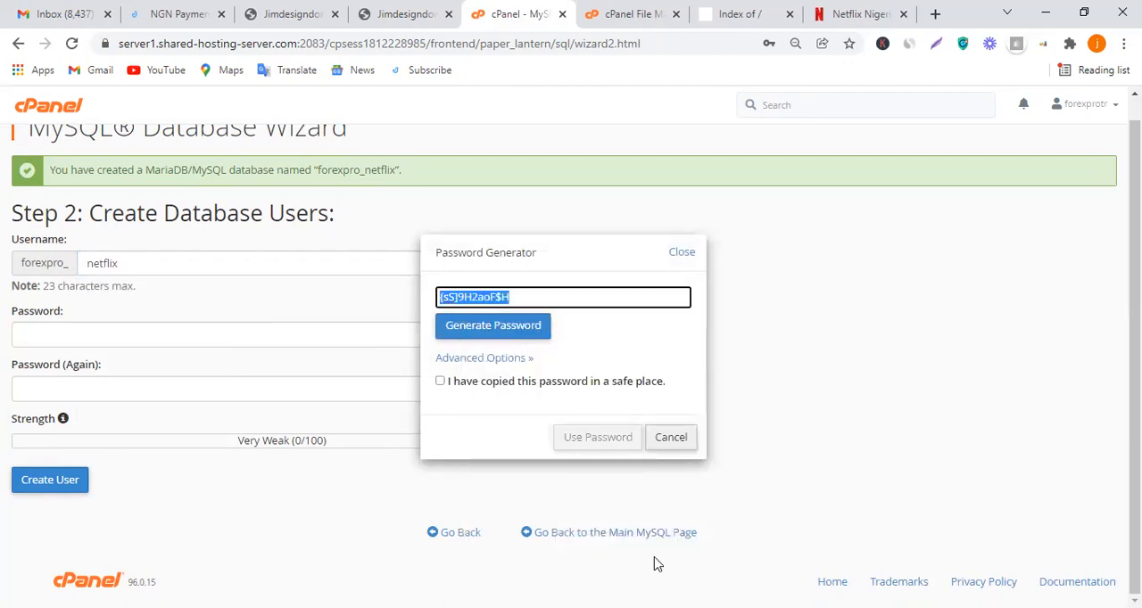
{"action": "key", "text": "super"}
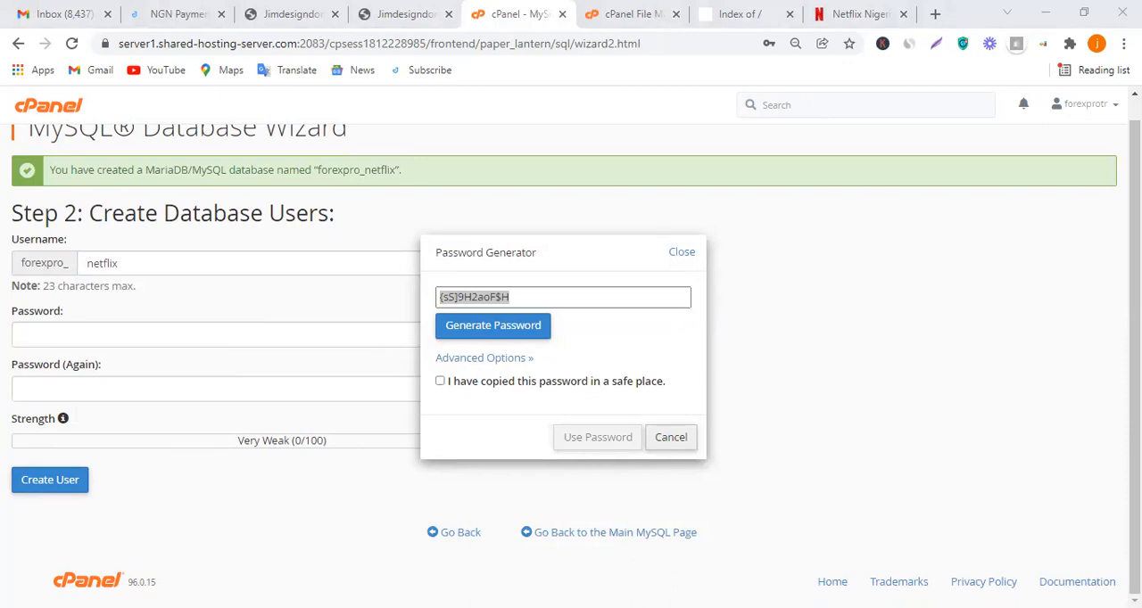
{"action": "left_click", "coordinate": [476, 381]}
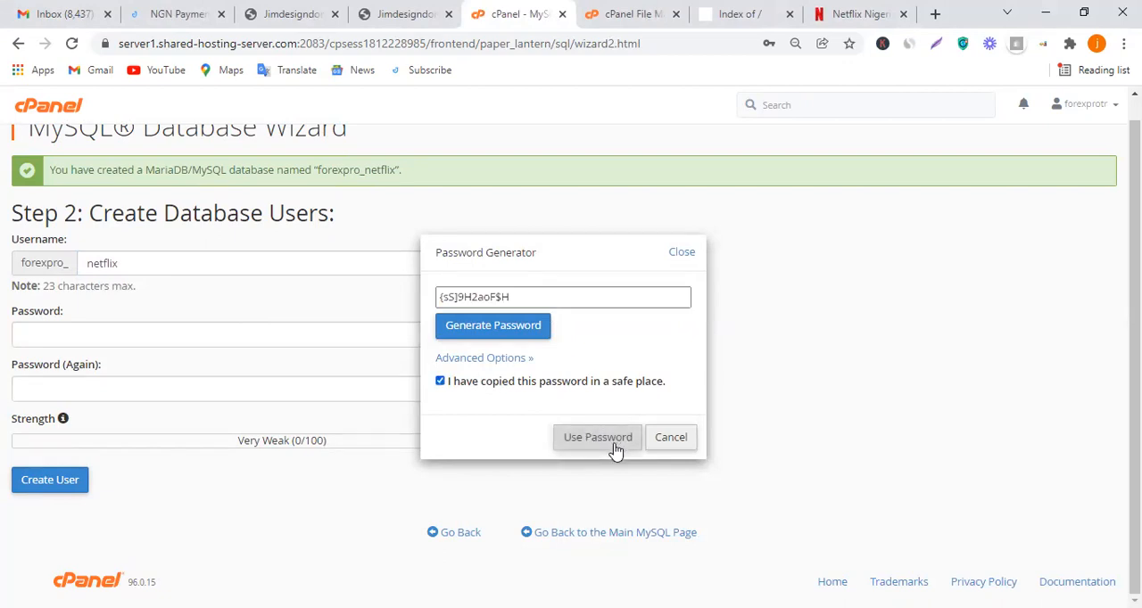
{"action": "left_click", "coordinate": [597, 442]}
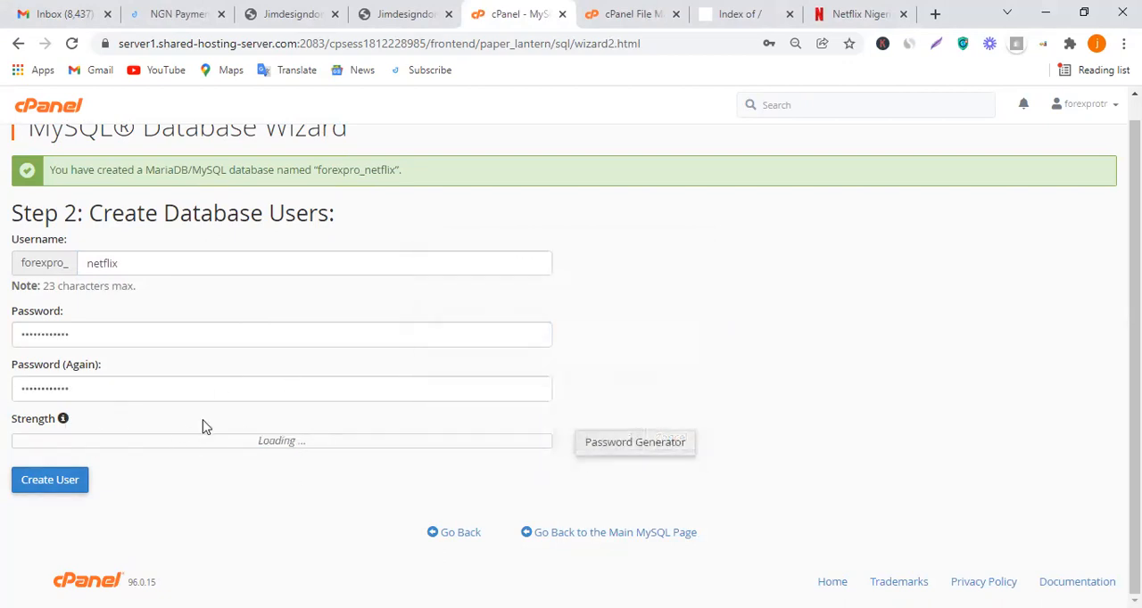
{"action": "left_click", "coordinate": [52, 487]}
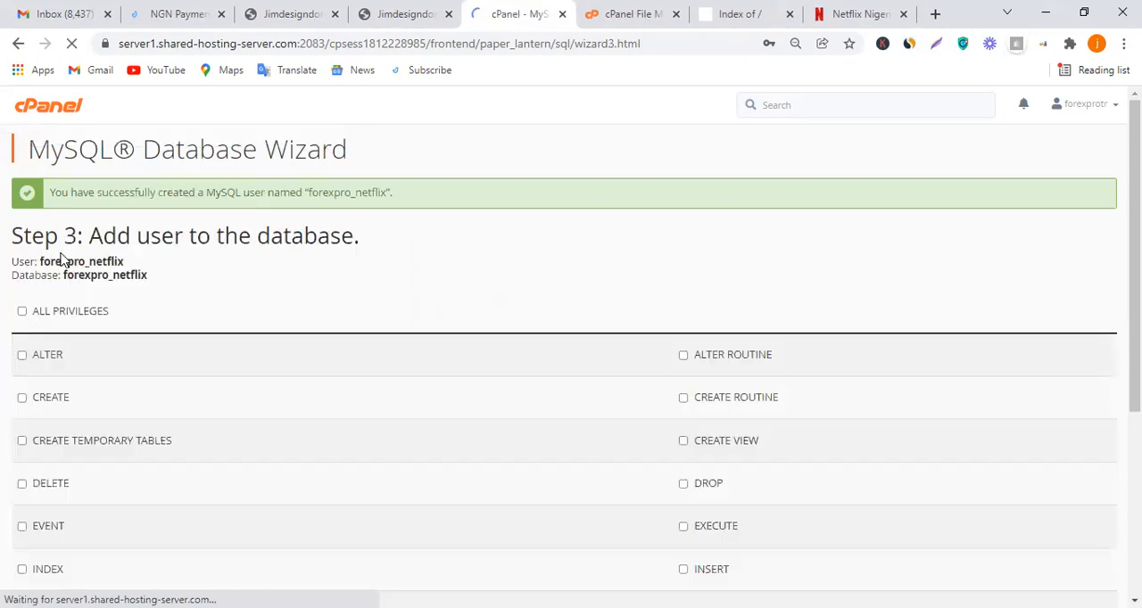
Copy the lines showing the new user and database names and switch to another window to keep them
{"action": "left_click_drag", "start_coordinate": [4, 260], "coordinate": [107, 262]}
{"action": "left_click", "coordinate": [122, 267]}
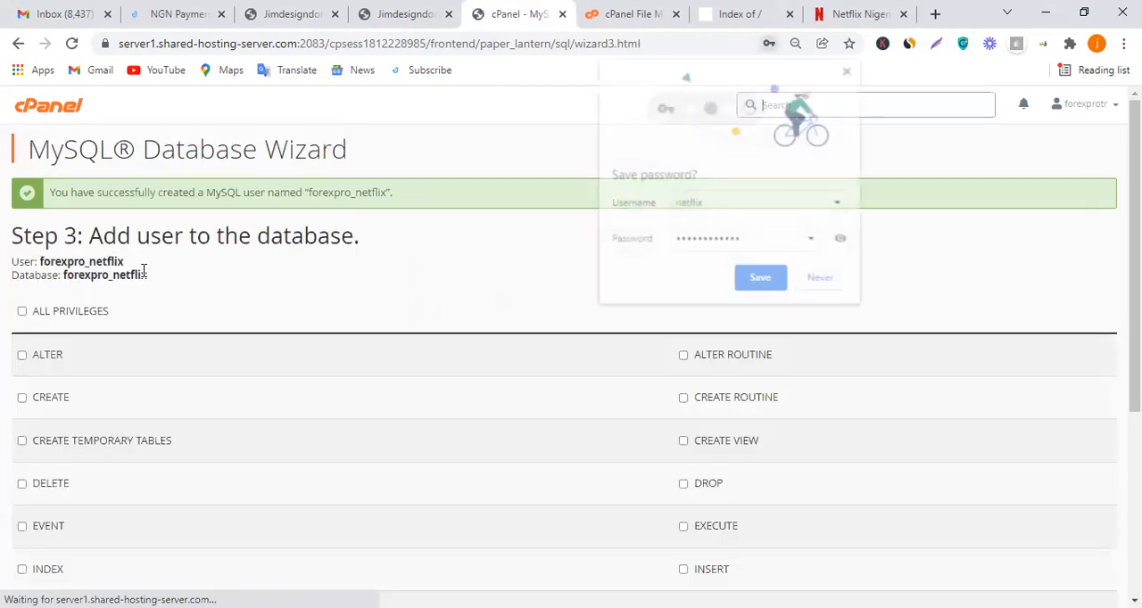
{"action": "left_click_drag", "start_coordinate": [148, 277], "coordinate": [13, 267]}
{"action": "right_click", "coordinate": [59, 275]}
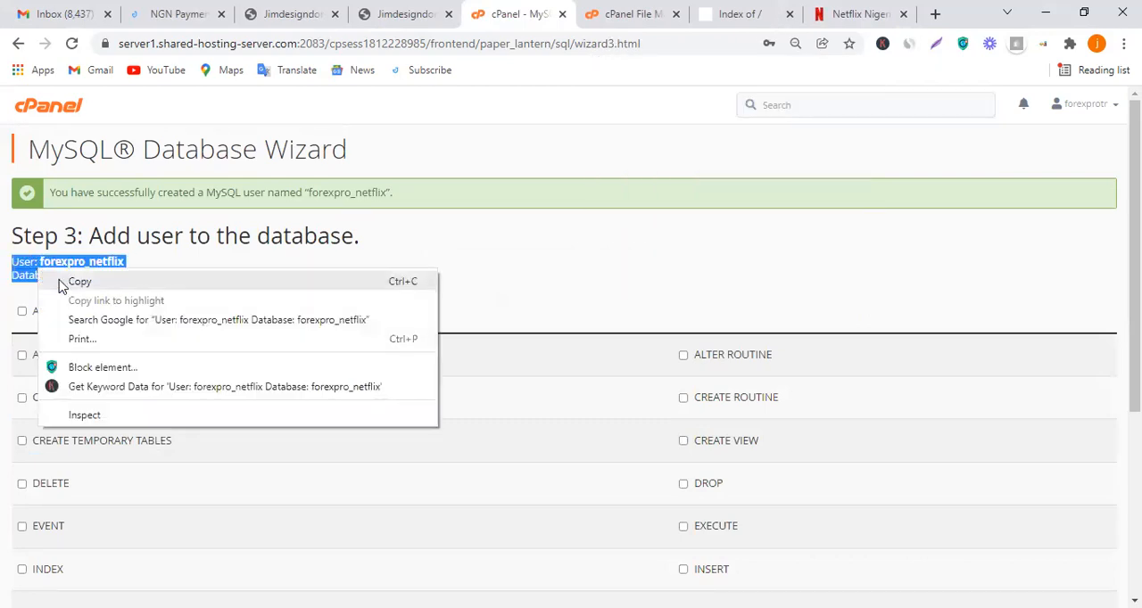
{"action": "left_click", "coordinate": [79, 281]}
{"action": "scroll", "coordinate": [409, 446], "scroll_direction": "down", "scroll_amount": 2}
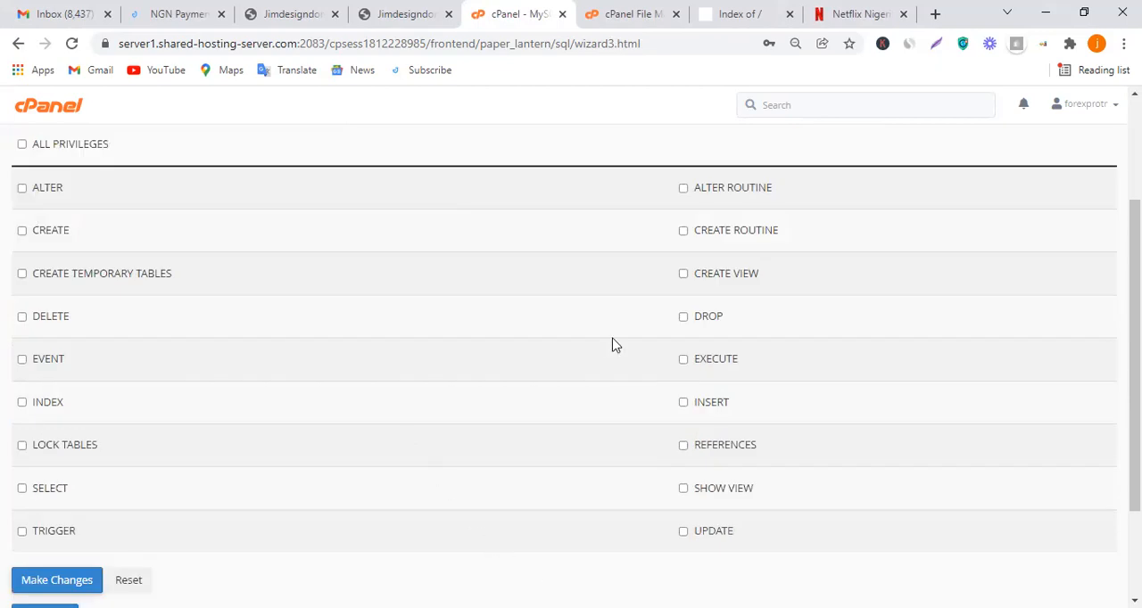
{"action": "key", "text": "alt+Tab"}
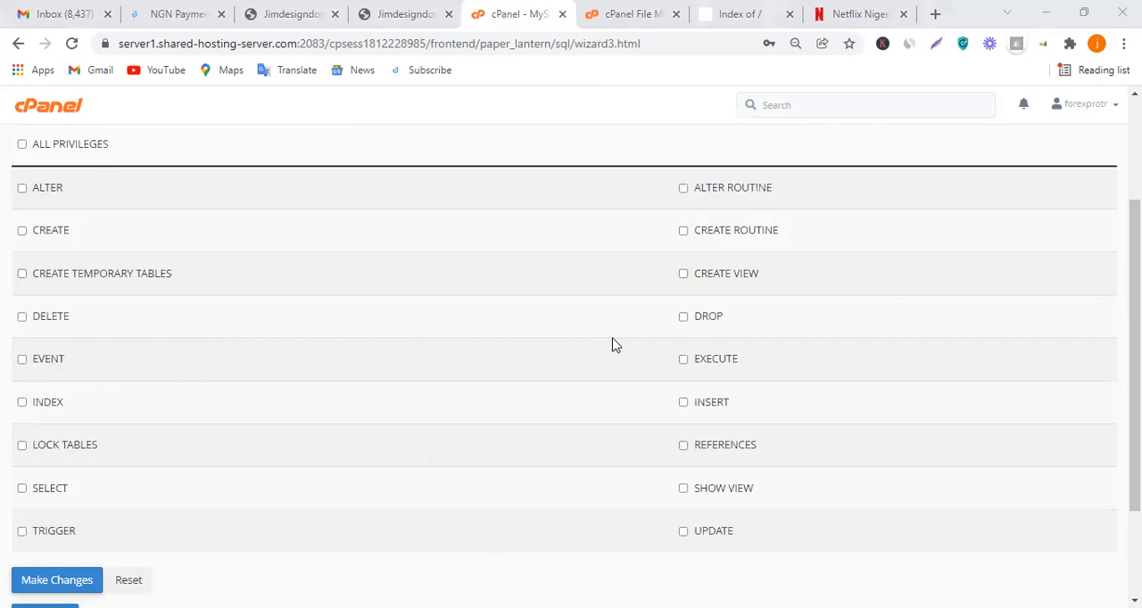
Grant the new database user all privileges on the netflix database and finish the MySQL Database Wizard
{"action": "left_click", "coordinate": [29, 152]}
{"action": "left_click", "coordinate": [22, 146]}
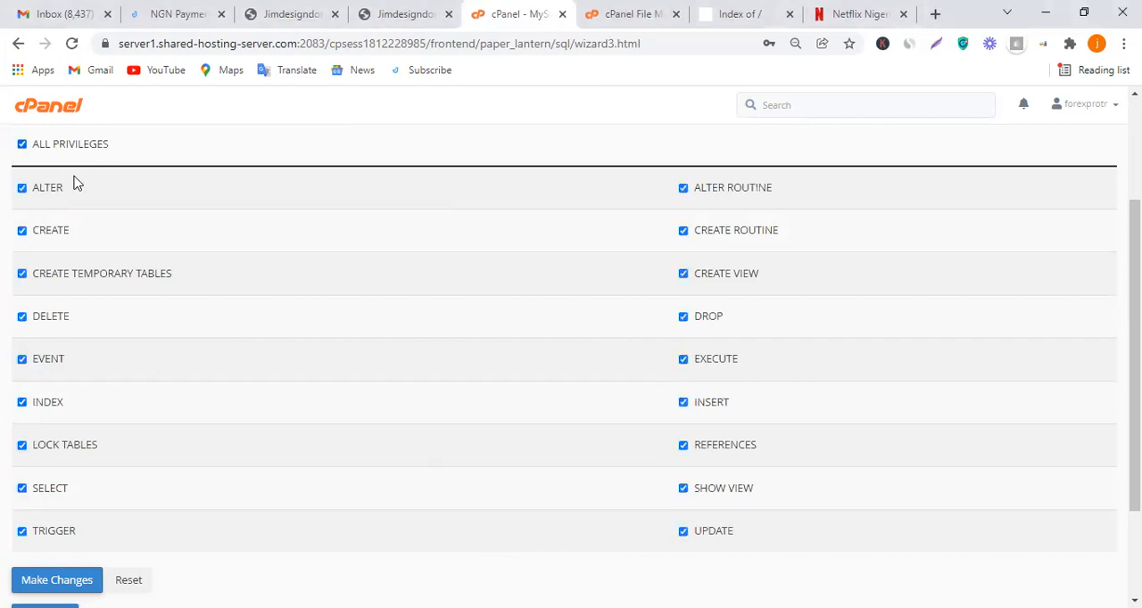
{"action": "scroll", "coordinate": [74, 184], "scroll_direction": "up", "scroll_amount": 1}
{"action": "left_click", "coordinate": [139, 216]}
{"action": "scroll", "coordinate": [134, 268], "scroll_direction": "down", "scroll_amount": 3}
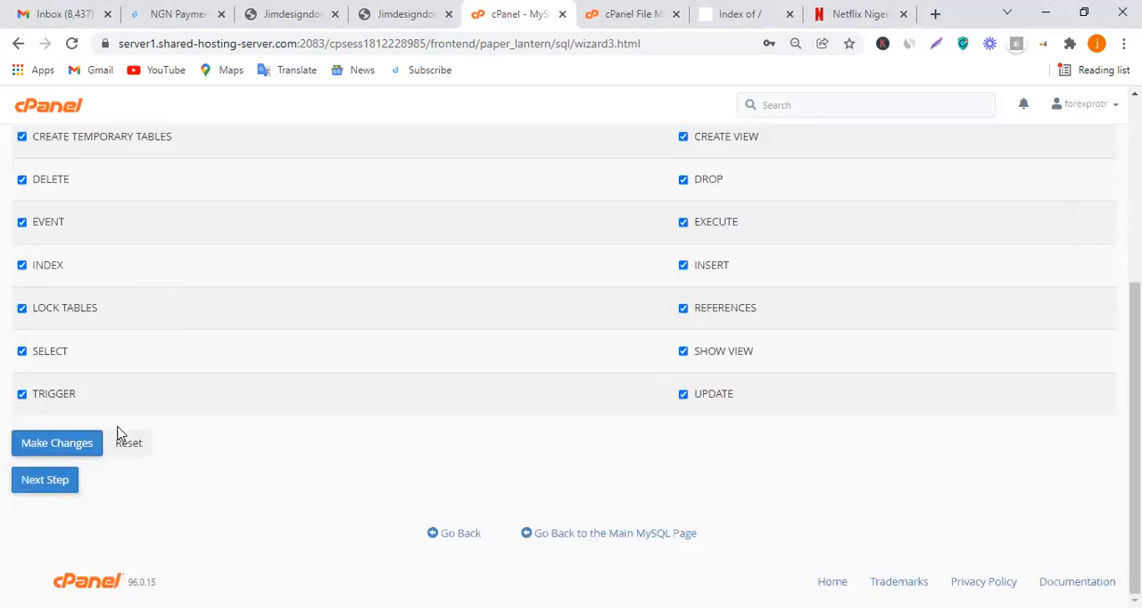
{"action": "left_click", "coordinate": [40, 491]}
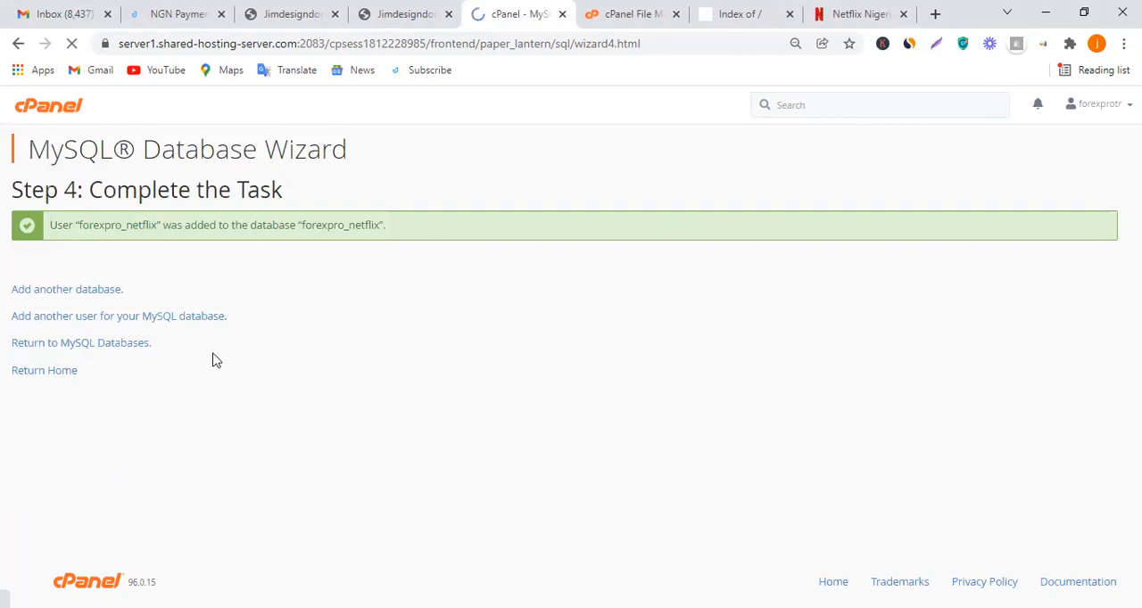
Return to the cPanel home page, open phpMyAdmin, close the old File Manager page, and open the forexpro_netflix database
{"action": "left_click", "coordinate": [53, 373]}
{"action": "scroll", "coordinate": [352, 332], "scroll_direction": "down", "scroll_amount": 1}
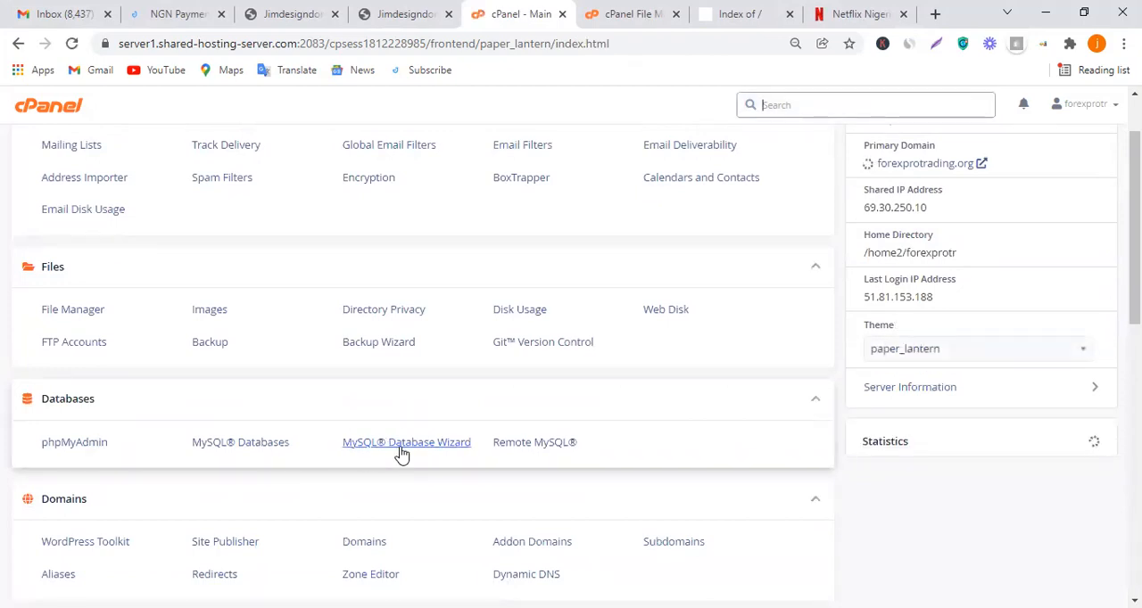
{"action": "left_click", "coordinate": [87, 450]}
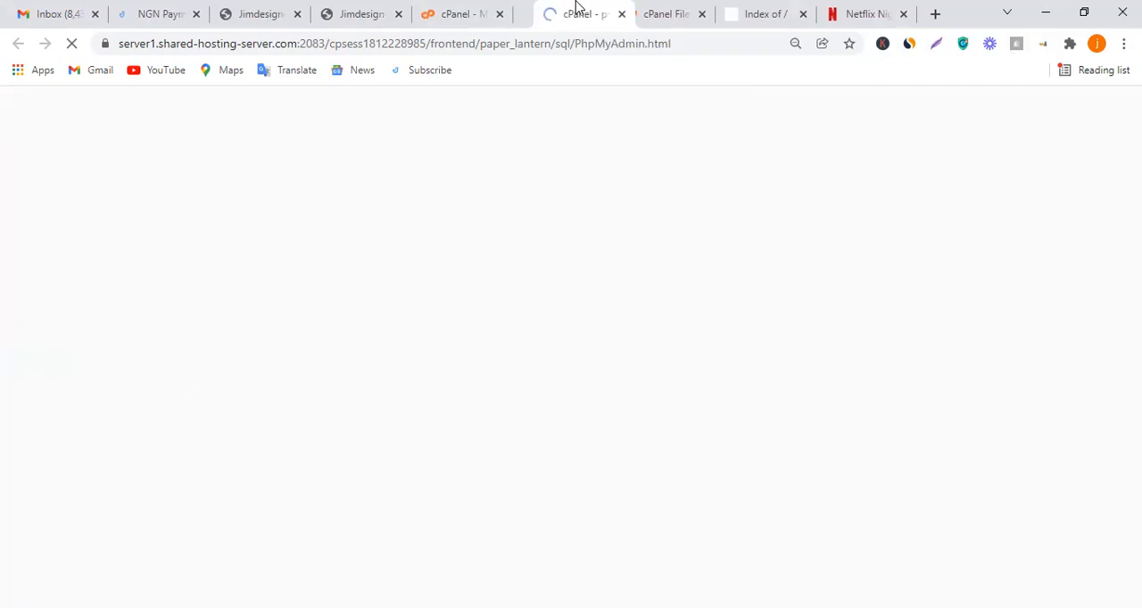
{"action": "left_click", "coordinate": [701, 14]}
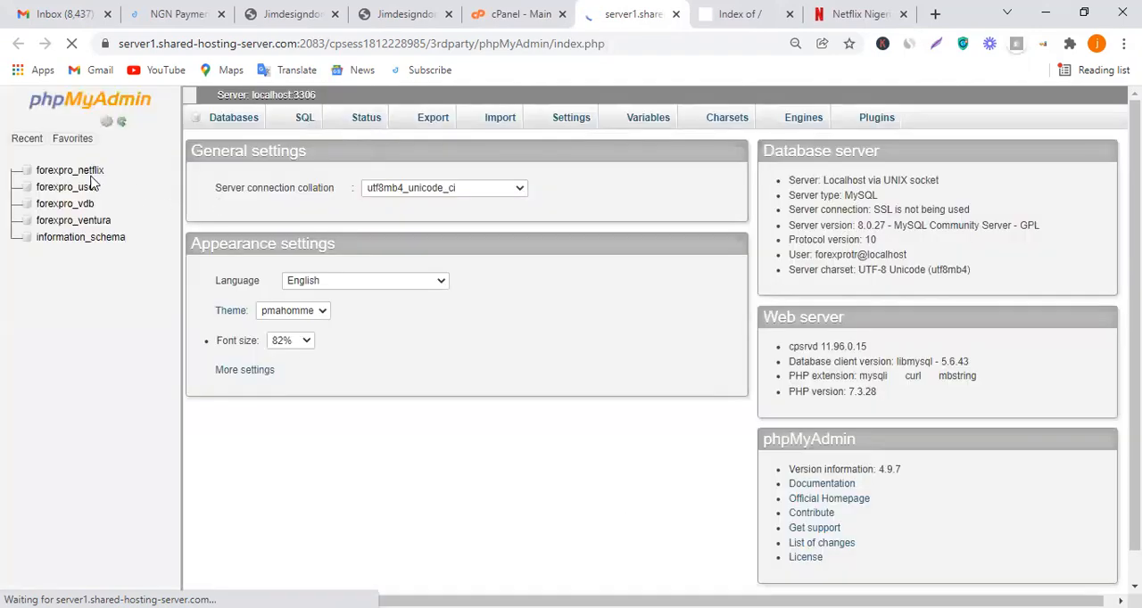
{"action": "left_click", "coordinate": [81, 172]}
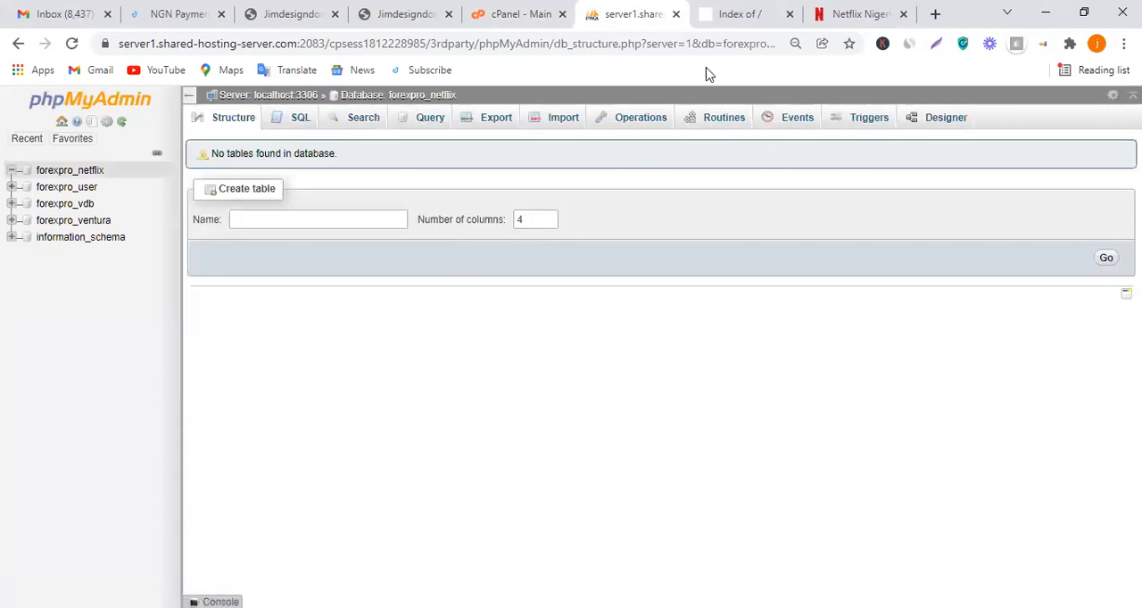
Open File Manager from cPanel, and bring up the import page for the forexpro_netflix database in phpMyAdmin
{"action": "left_click", "coordinate": [517, 8]}
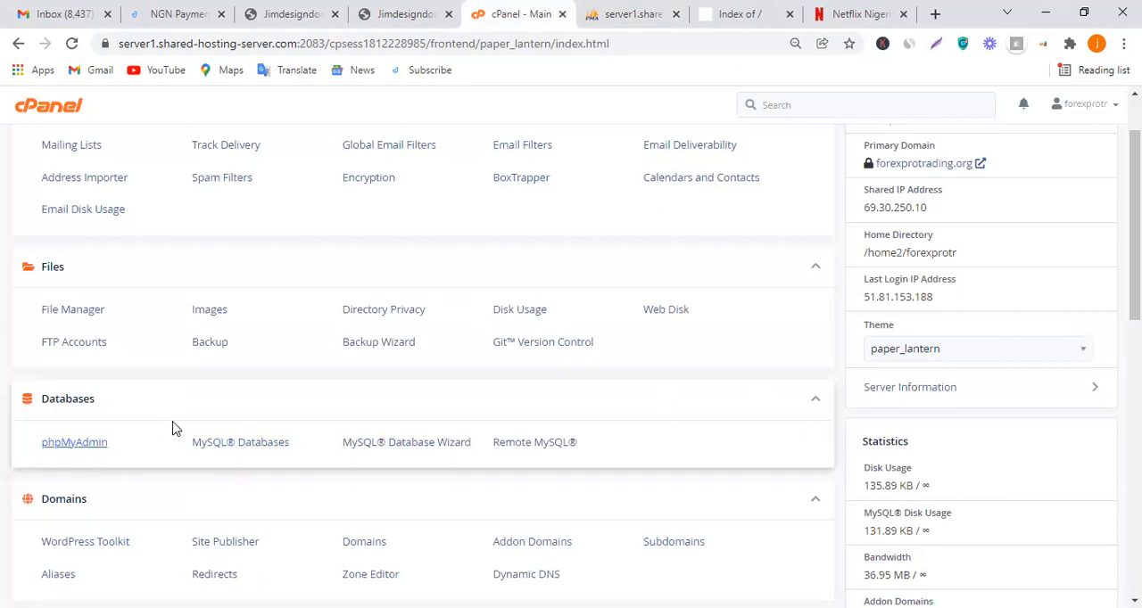
{"action": "left_click", "coordinate": [84, 309]}
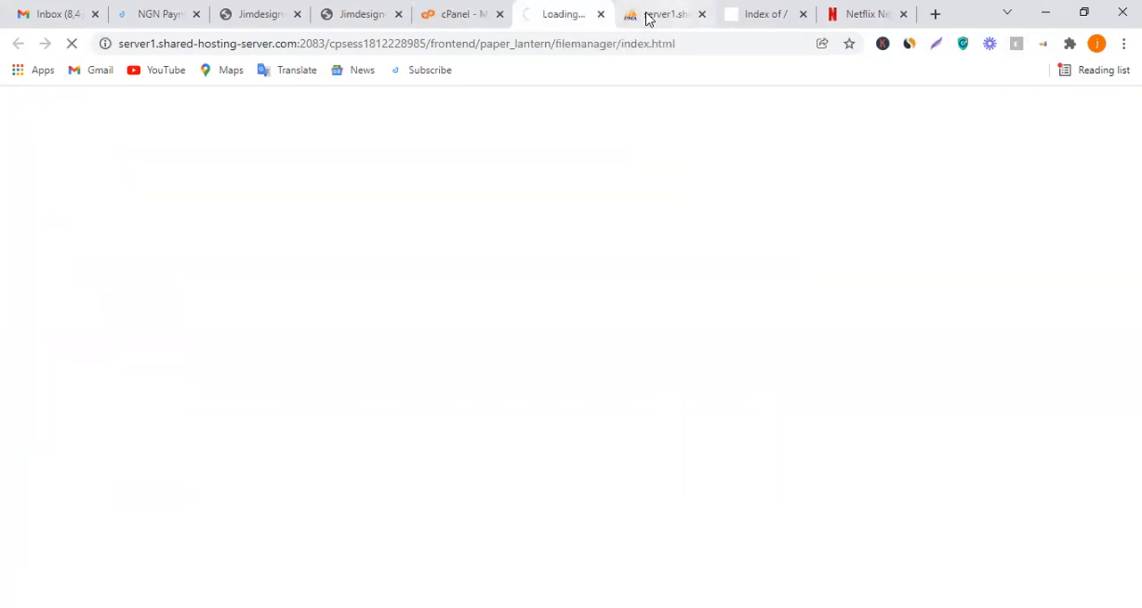
{"action": "left_click", "coordinate": [491, 10]}
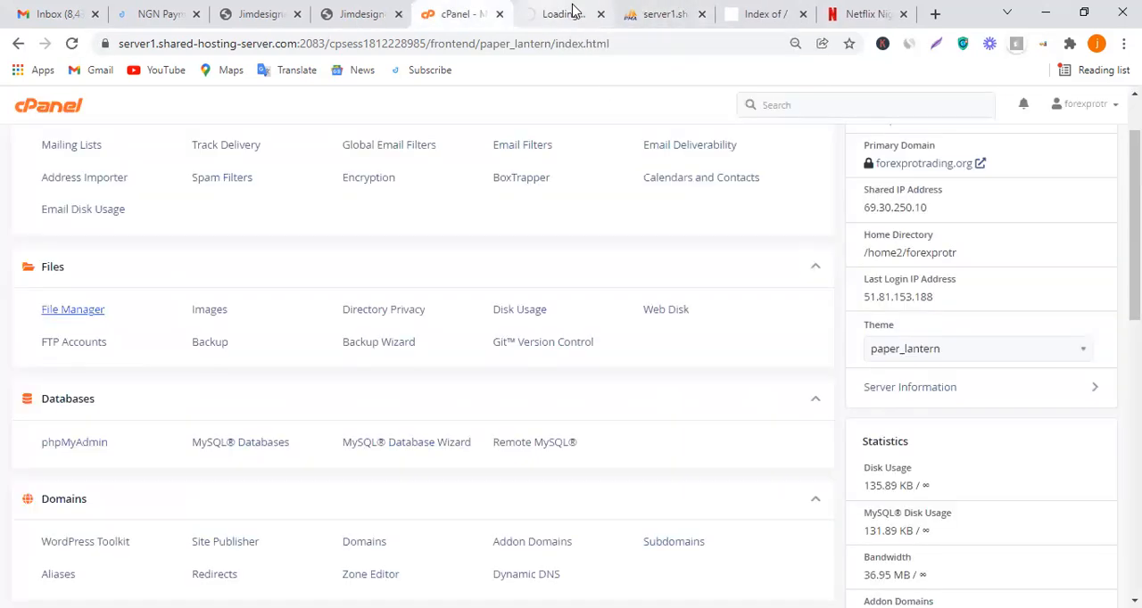
{"action": "left_click", "coordinate": [651, 11]}
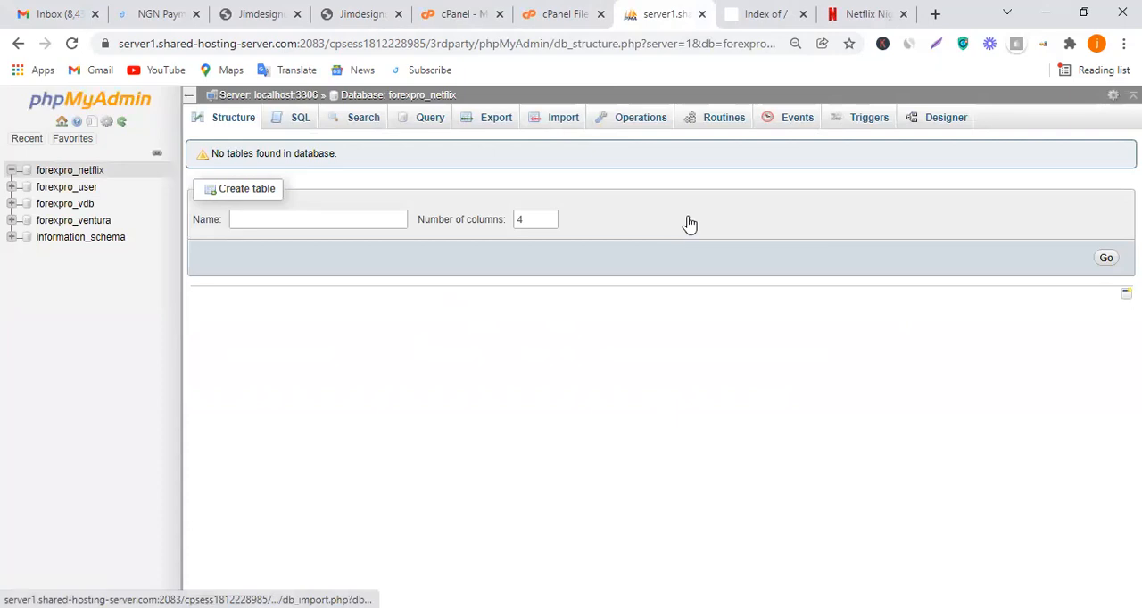
{"action": "left_click", "coordinate": [560, 121]}
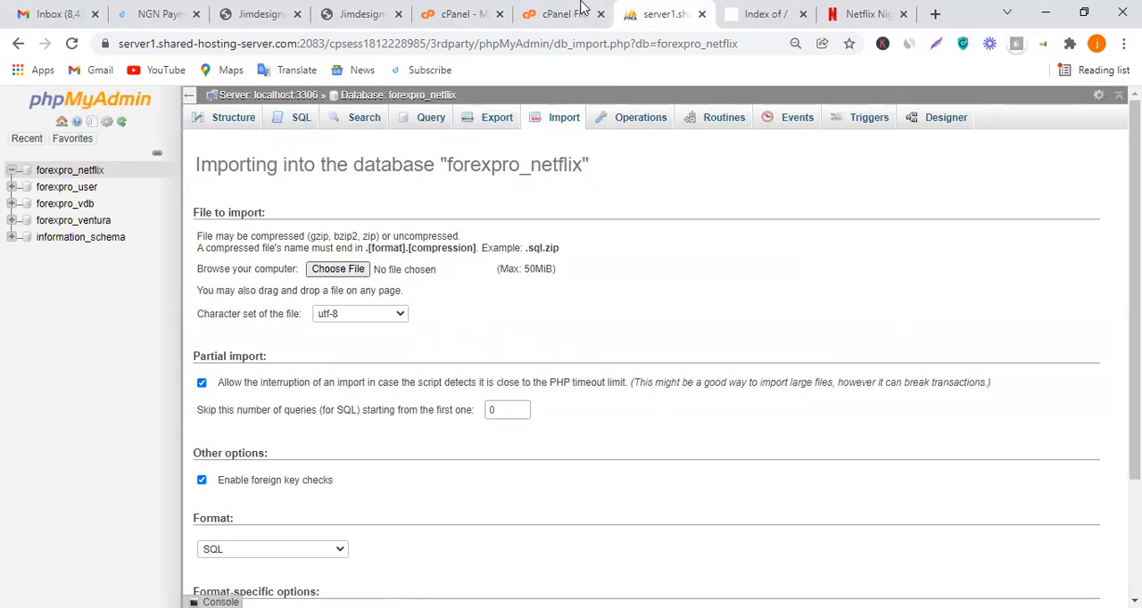
Open the public_html folder in File Manager and reload the forexprotrading.org site to check its index page
{"action": "key", "text": "ctrl+shift+Tab"}
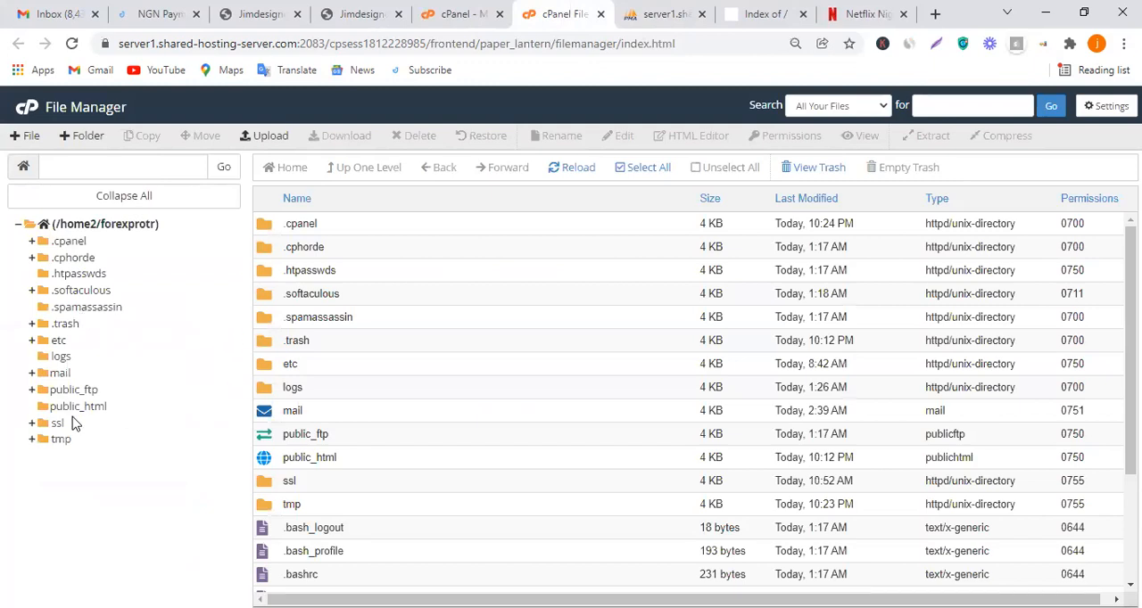
{"action": "left_click", "coordinate": [370, 464]}
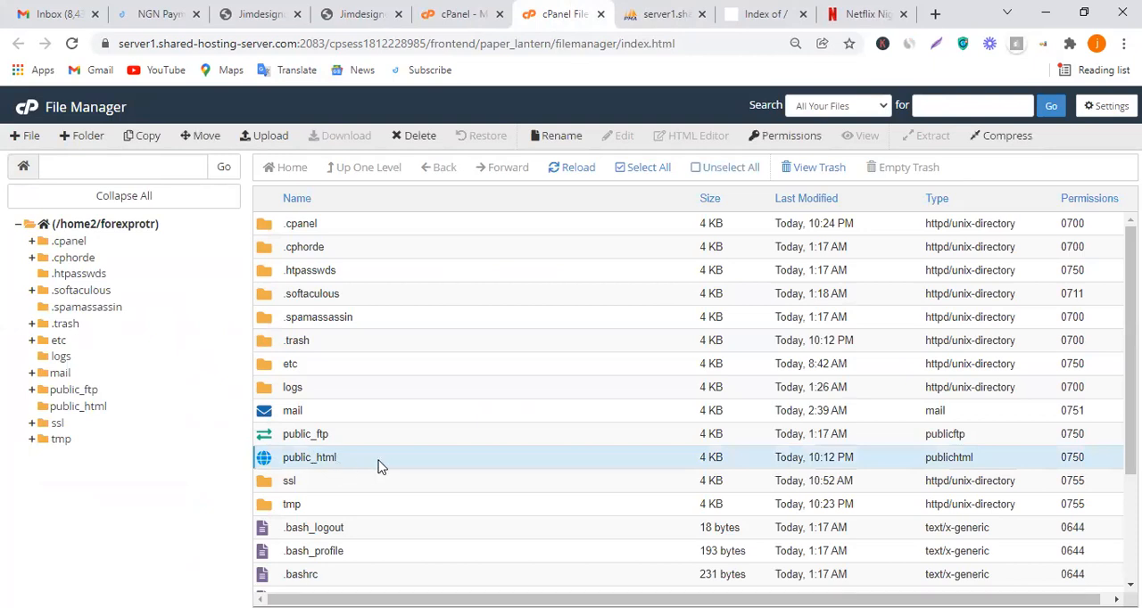
{"action": "double_click", "coordinate": [377, 466]}
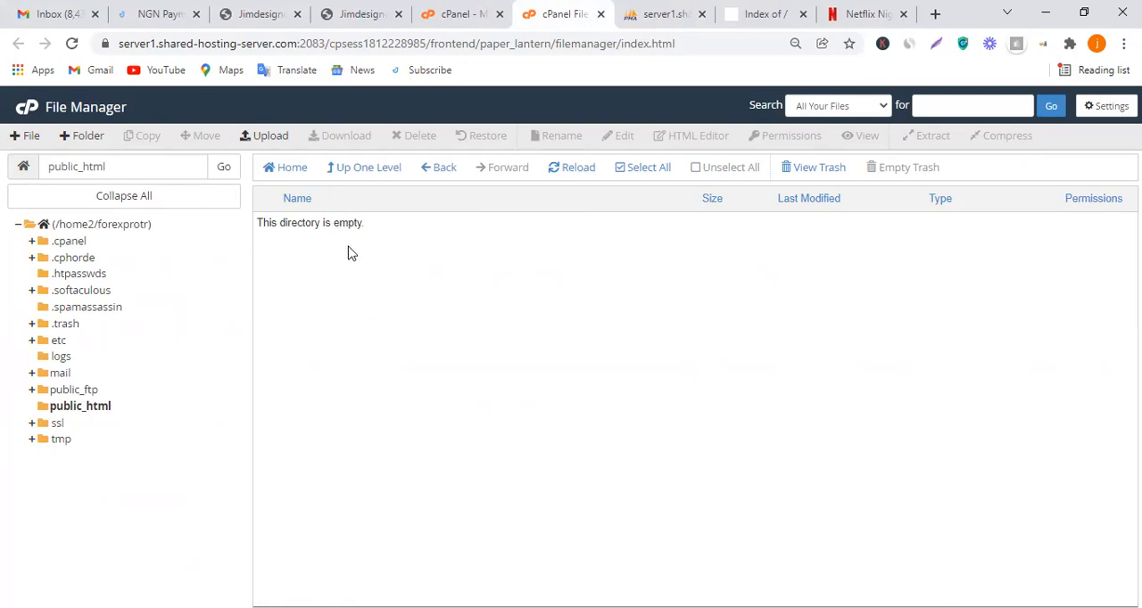
{"action": "left_click", "coordinate": [754, 9]}
{"action": "left_click_drag", "start_coordinate": [755, 9], "coordinate": [670, 7]}
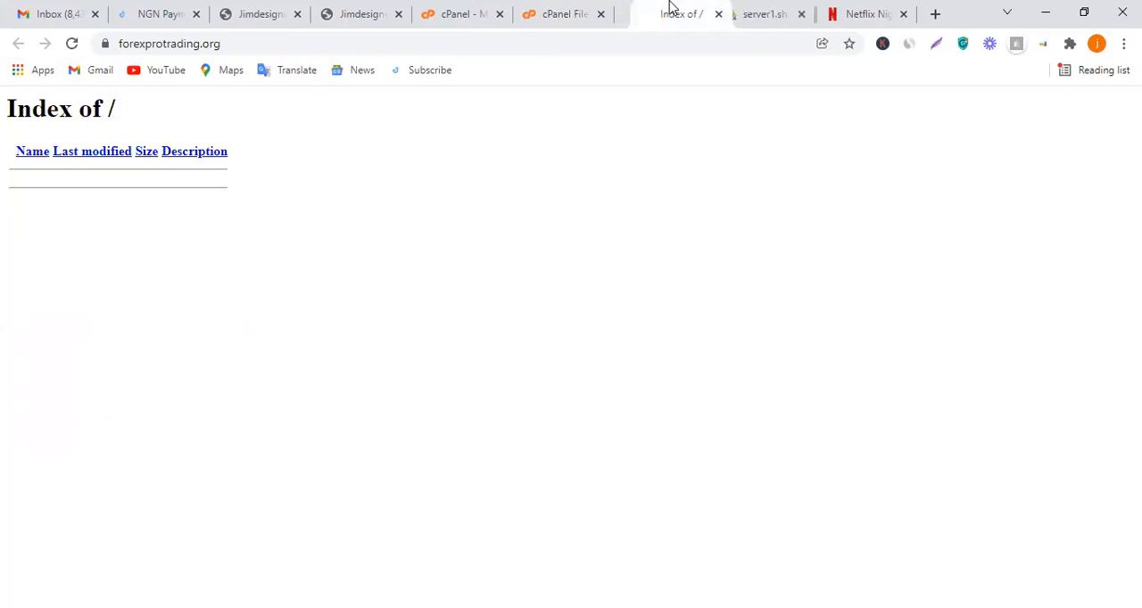
{"action": "left_click", "coordinate": [69, 50]}
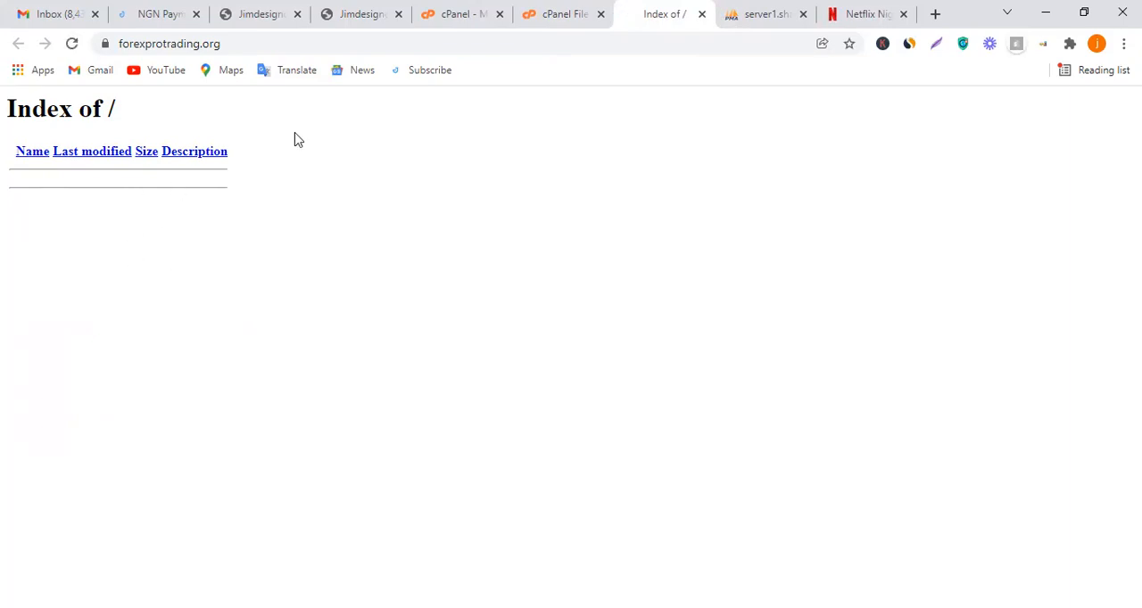
Upload neoflex-2.4.zip from the computer into public_html, close the upload page, and return to the folder's file list
{"action": "left_click", "coordinate": [451, 11]}
{"action": "left_click", "coordinate": [556, 9]}
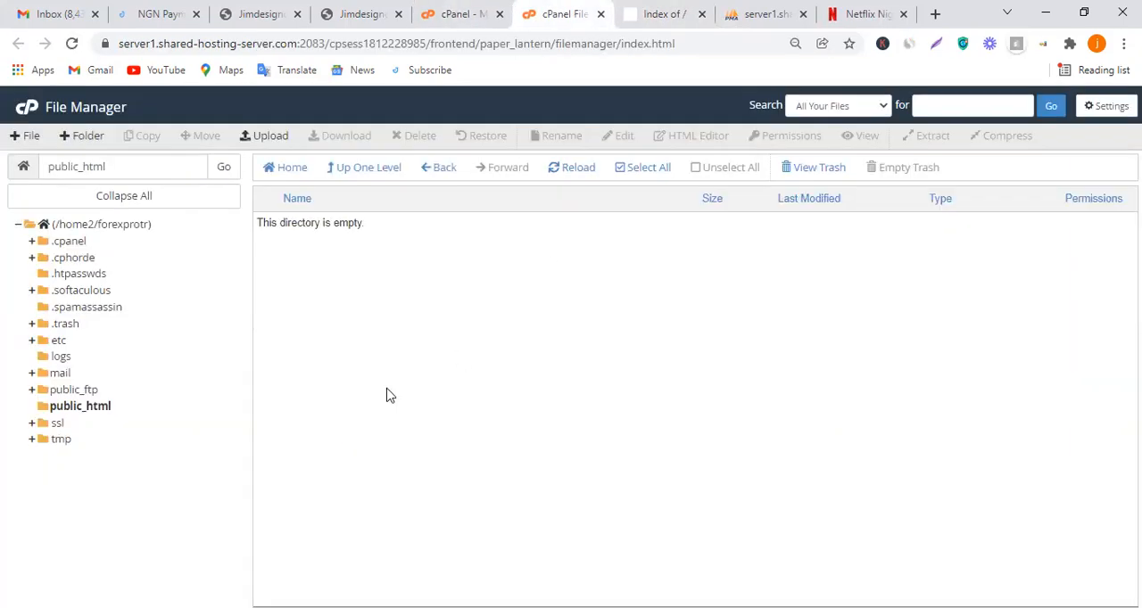
{"action": "left_click", "coordinate": [267, 139]}
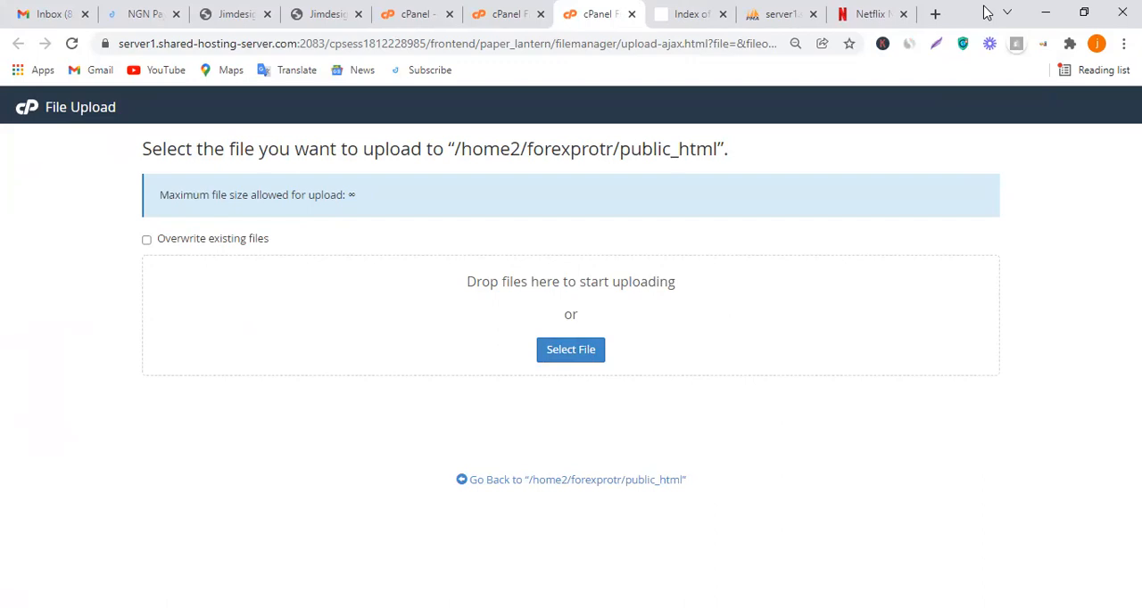
{"action": "left_click", "coordinate": [1080, 11]}
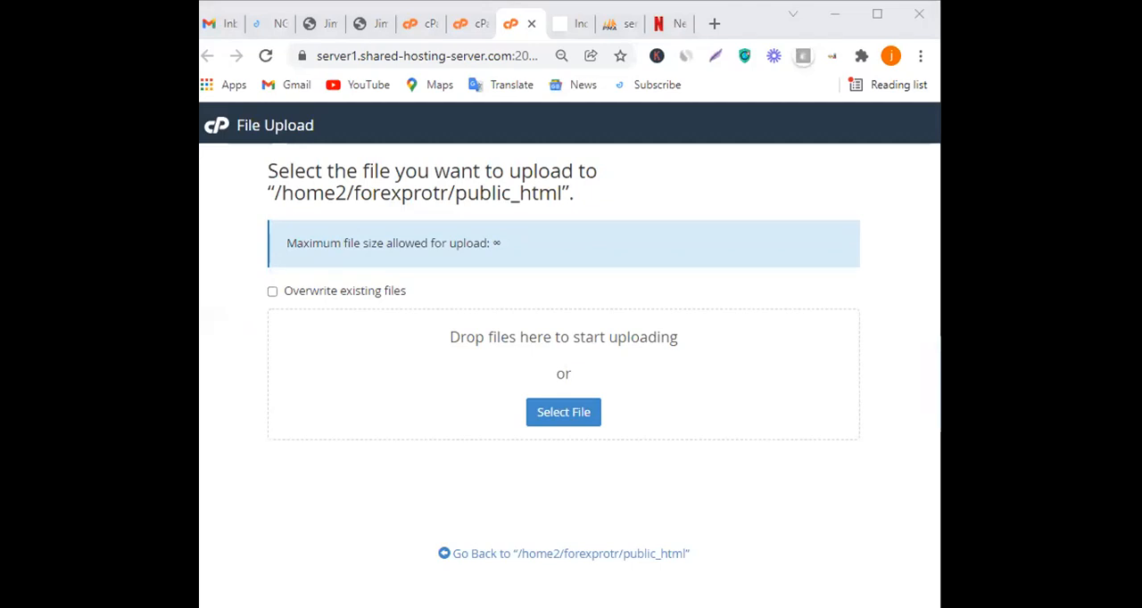
{"action": "left_click_drag", "start_coordinate": [615, 447], "coordinate": [590, 355]}
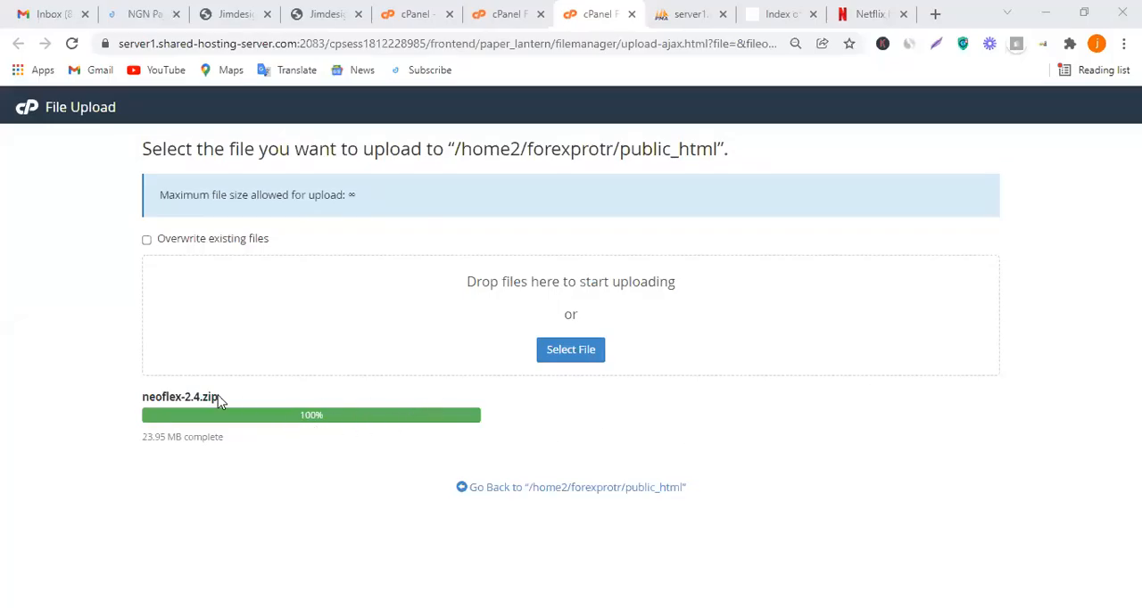
{"action": "left_click", "coordinate": [480, 7]}
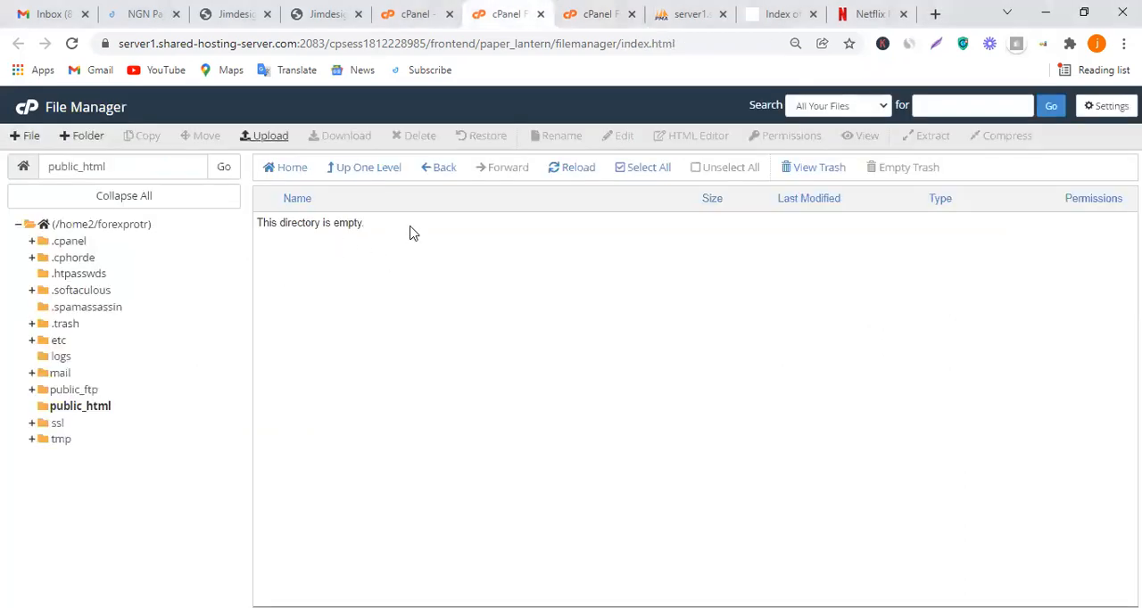
{"action": "left_click", "coordinate": [602, 11]}
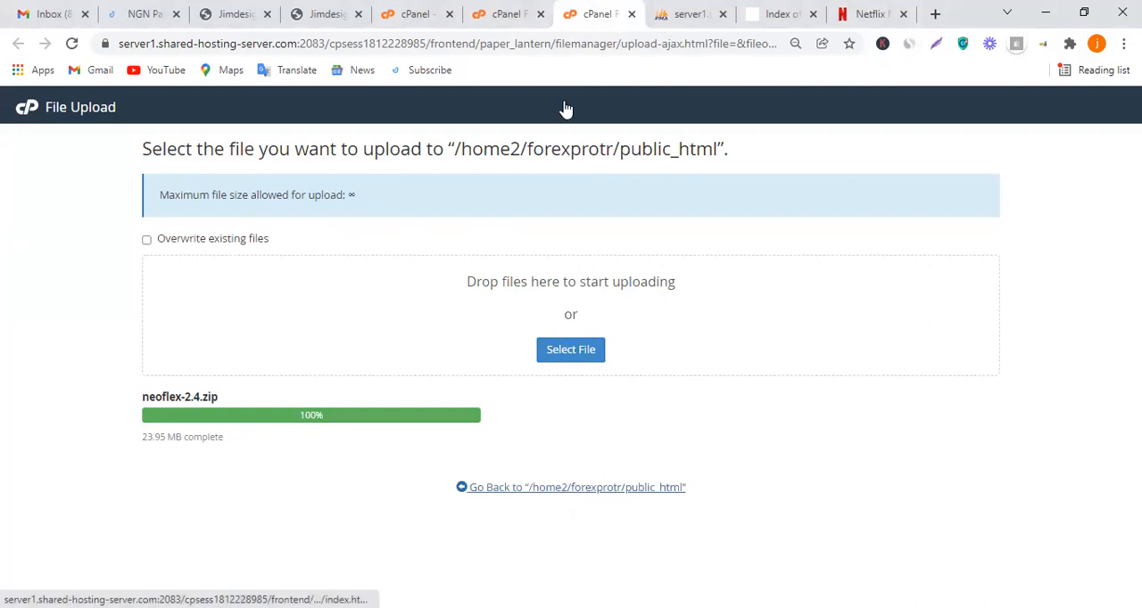
{"action": "left_click", "coordinate": [631, 15]}
{"action": "left_click", "coordinate": [562, 8]}
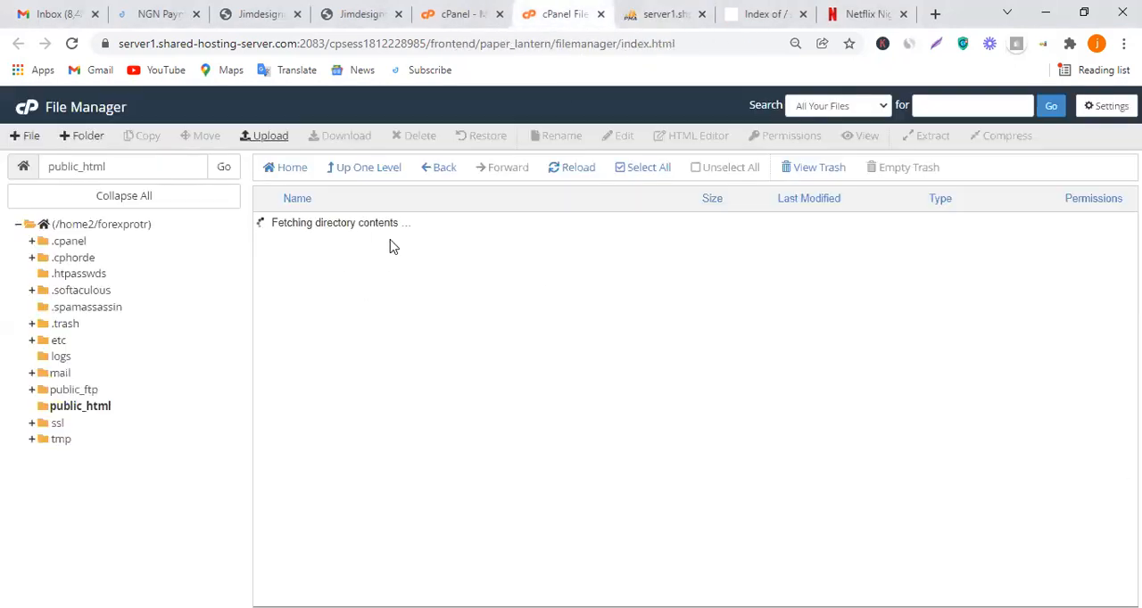
Extract neoflex-2.4.zip into /public_html and close the extraction results
{"action": "left_click", "coordinate": [465, 226]}
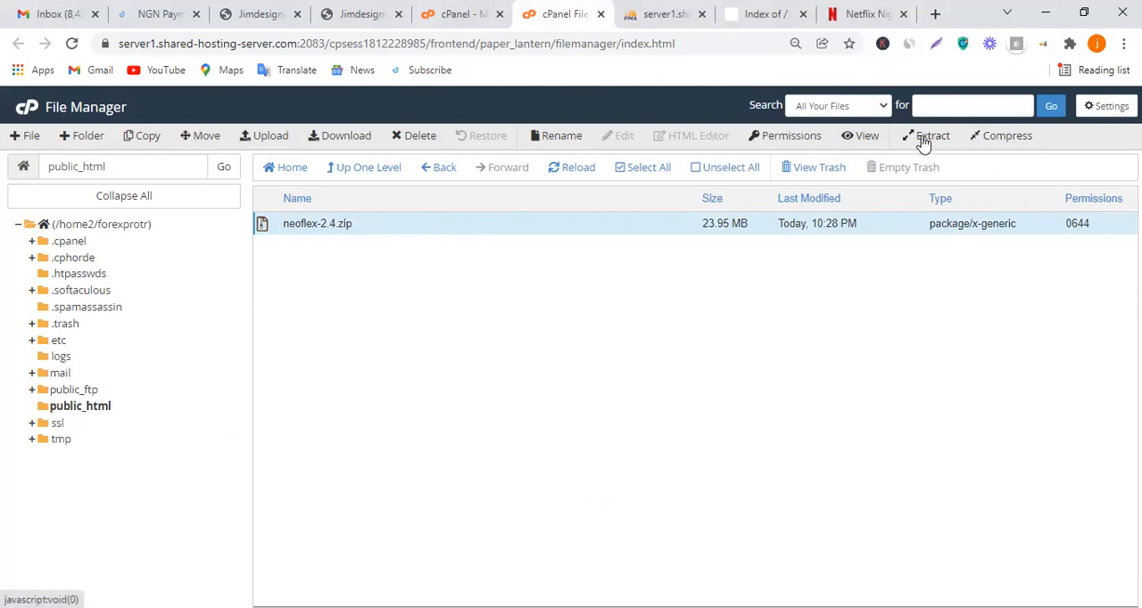
{"action": "right_click", "coordinate": [592, 224]}
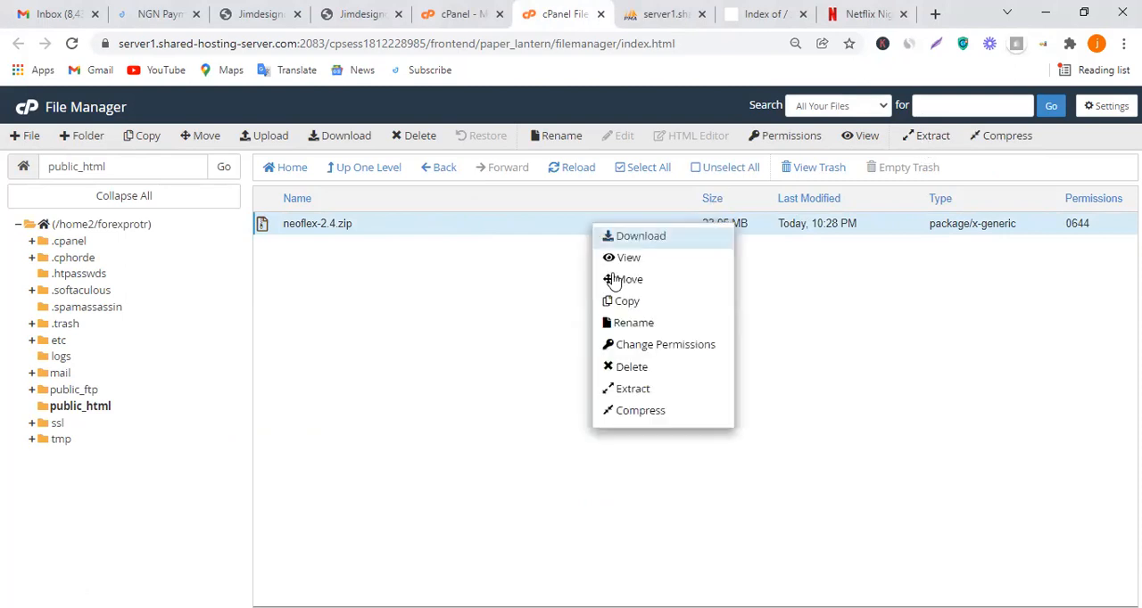
{"action": "left_click", "coordinate": [644, 391]}
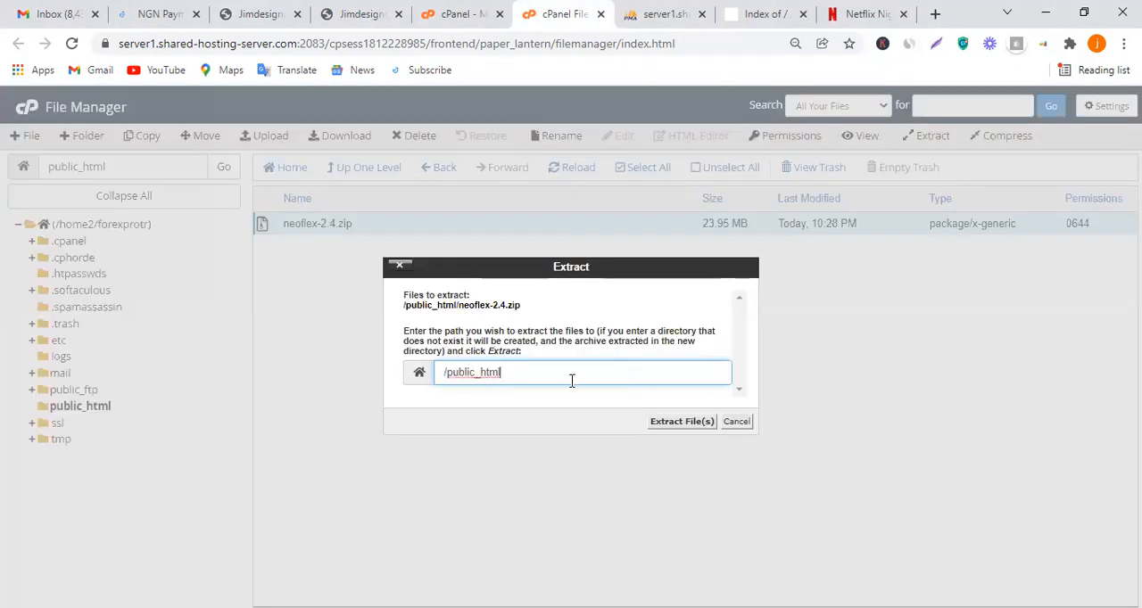
{"action": "left_click", "coordinate": [671, 423]}
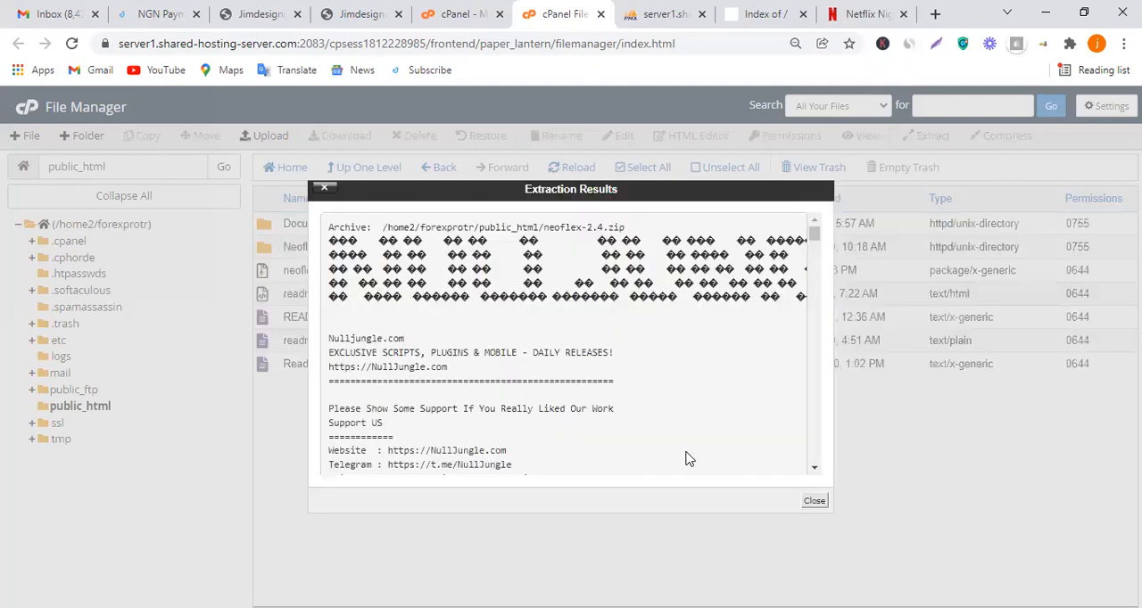
{"action": "left_click", "coordinate": [810, 502]}
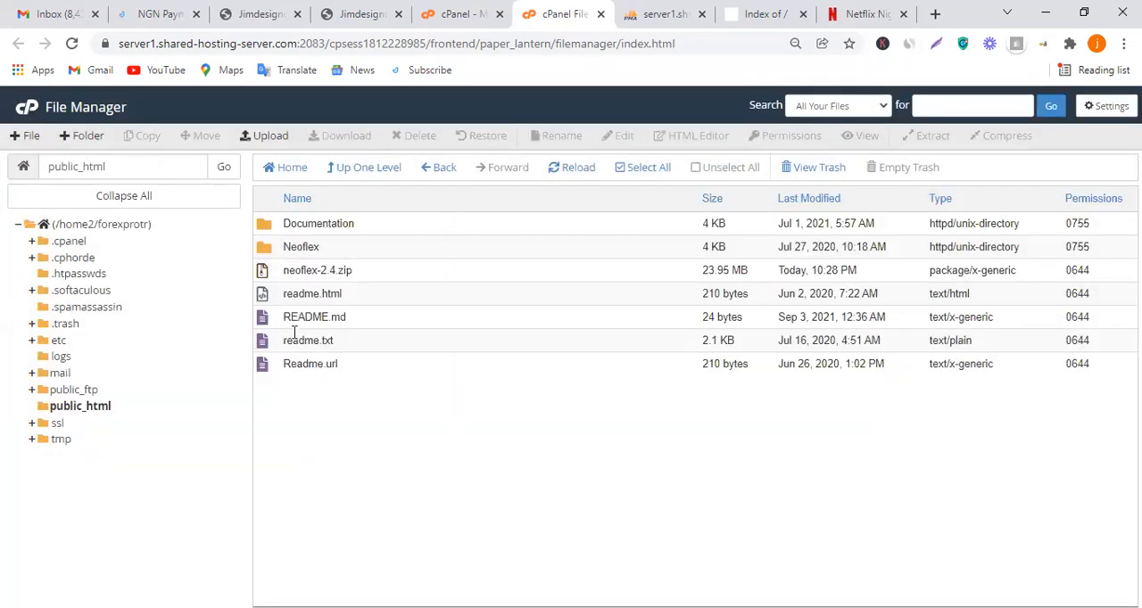
Permanently delete Readme.url from public_html, skipping the trash
{"action": "left_click", "coordinate": [376, 368]}
{"action": "right_click", "coordinate": [376, 367]}
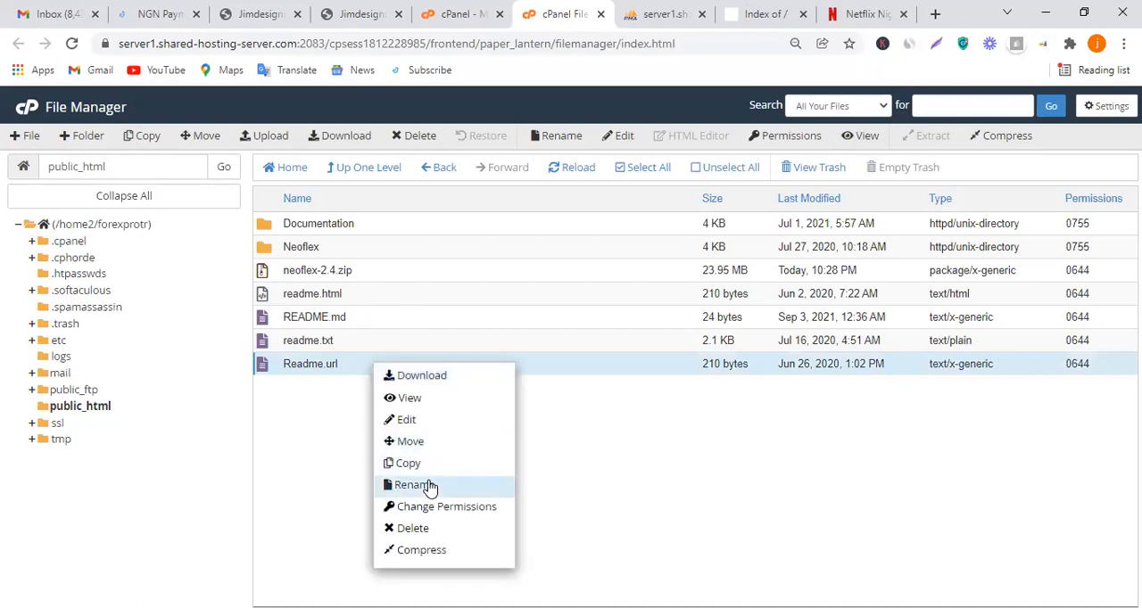
{"action": "left_click", "coordinate": [444, 532]}
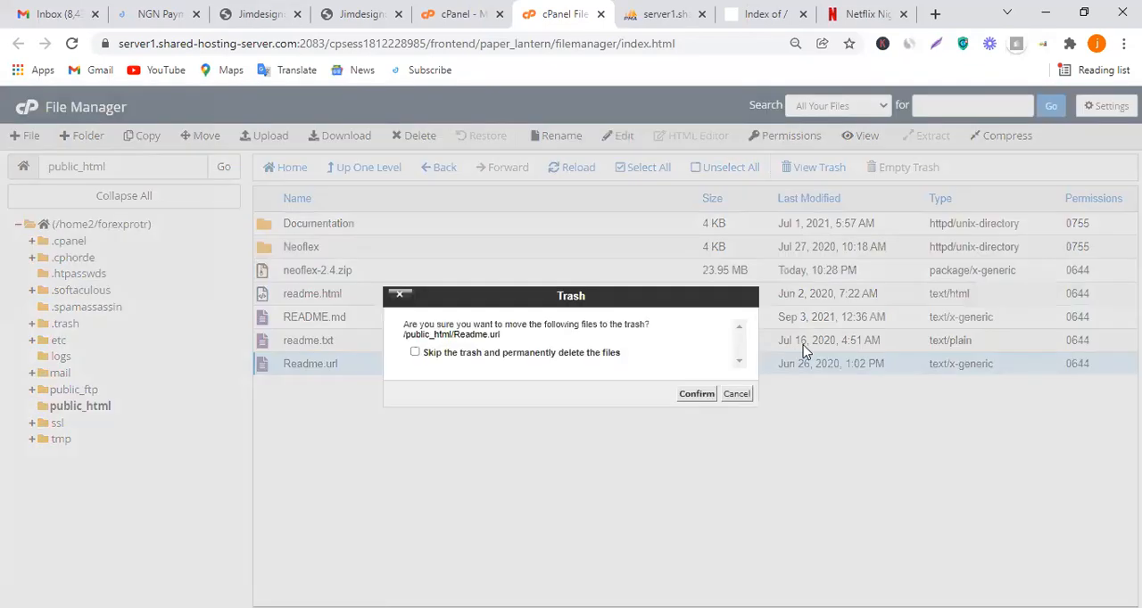
{"action": "left_click", "coordinate": [578, 357]}
{"action": "left_click", "coordinate": [689, 398]}
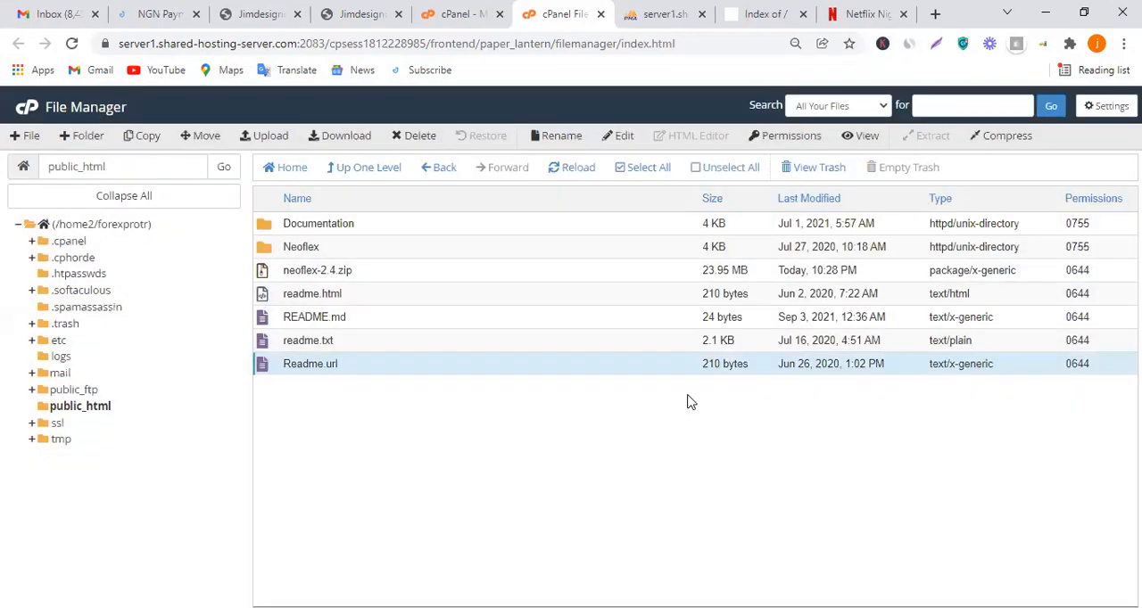
Permanently delete readme.txt from public_html, skipping the trash
{"action": "left_click", "coordinate": [386, 348]}
{"action": "right_click", "coordinate": [386, 347]}
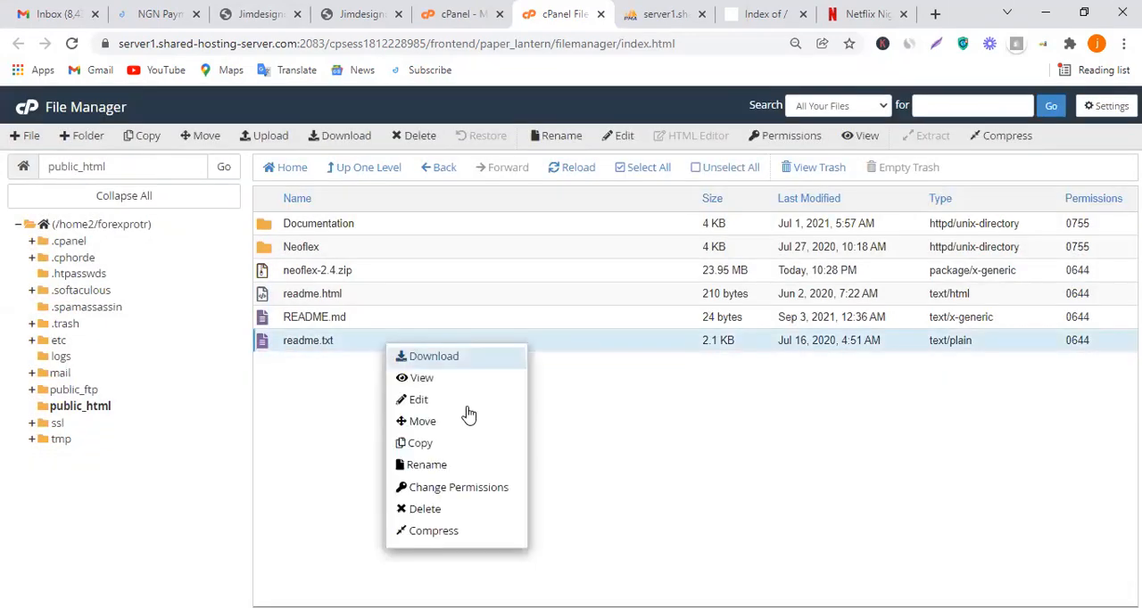
{"action": "left_click", "coordinate": [482, 509]}
{"action": "left_click", "coordinate": [565, 353]}
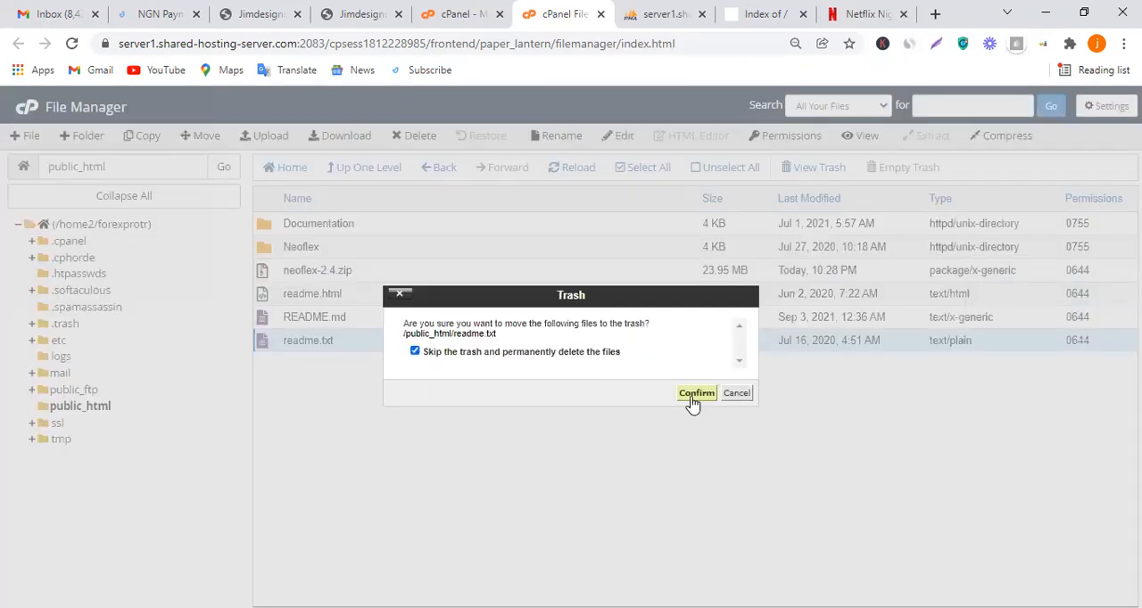
{"action": "left_click", "coordinate": [694, 398]}
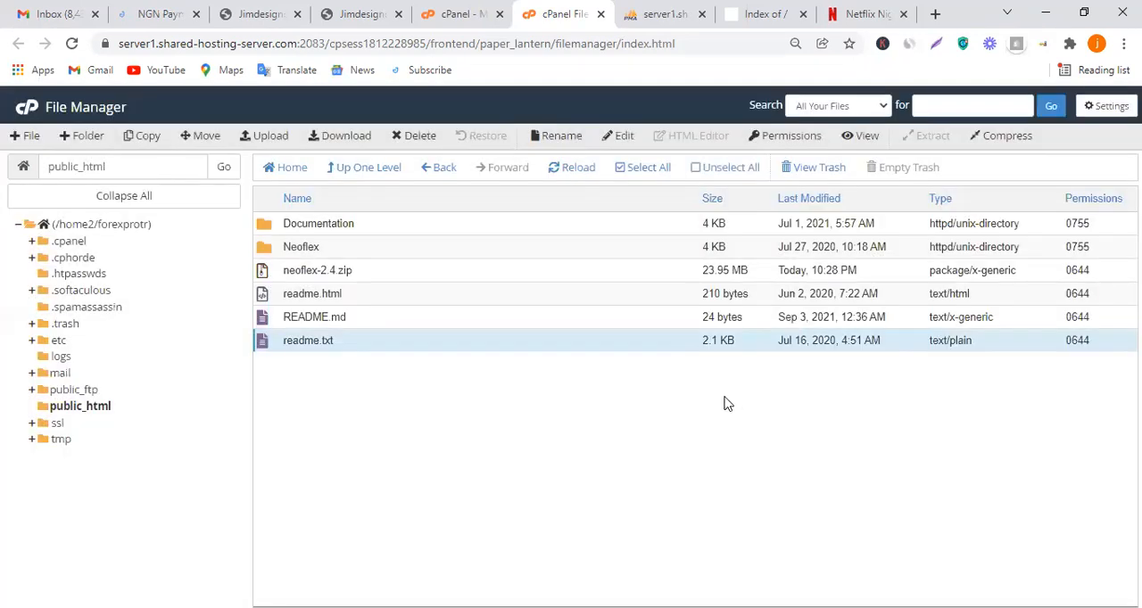
Permanently delete README.md from public_html, skipping the trash
{"action": "left_click", "coordinate": [428, 322]}
{"action": "right_click", "coordinate": [429, 321]}
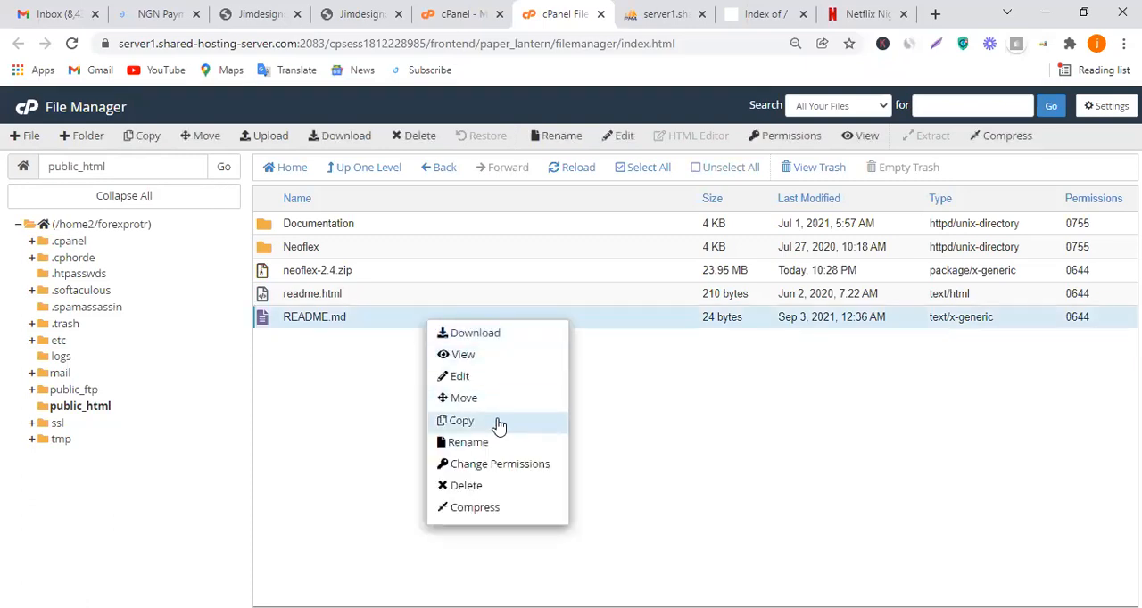
{"action": "left_click", "coordinate": [466, 486]}
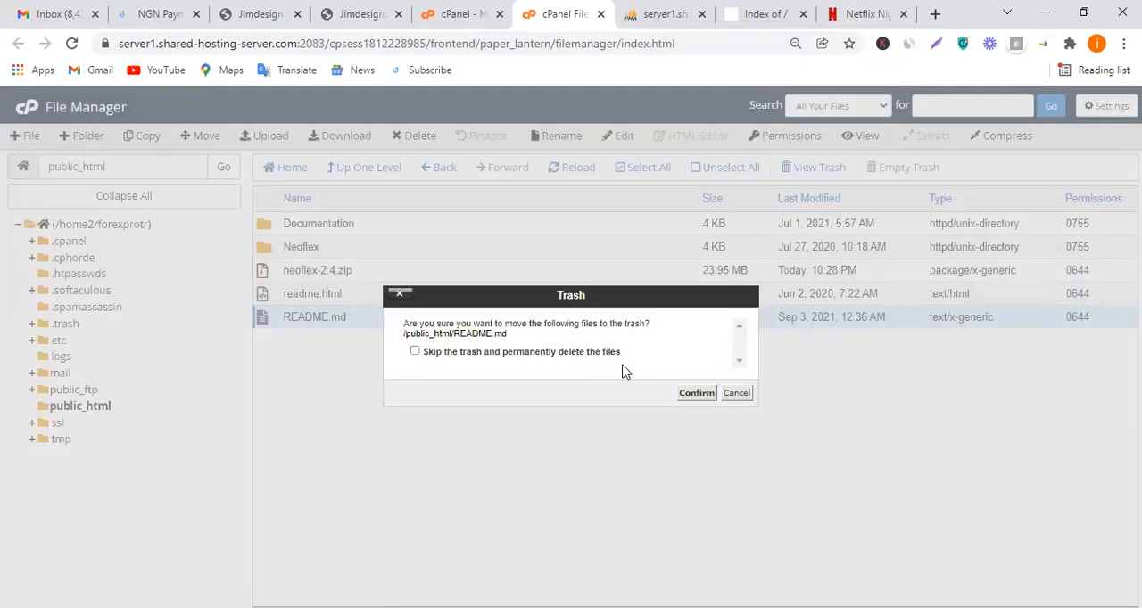
{"action": "left_click", "coordinate": [610, 354]}
{"action": "left_click", "coordinate": [691, 393]}
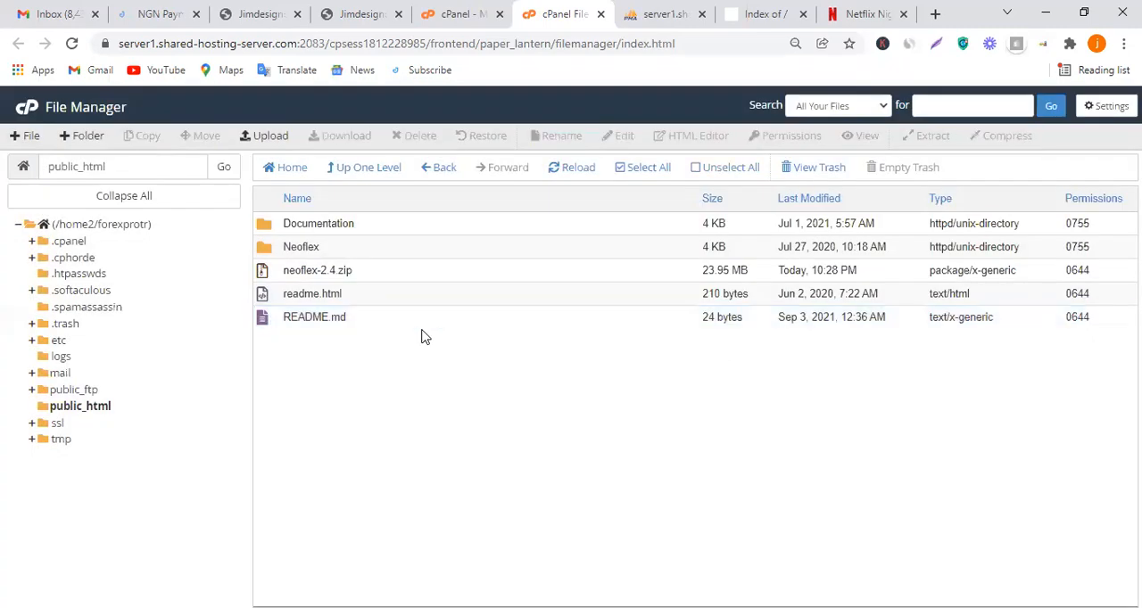
Delete the readme.html file from public_html and confirm the deletion
{"action": "right_click", "coordinate": [358, 304]}
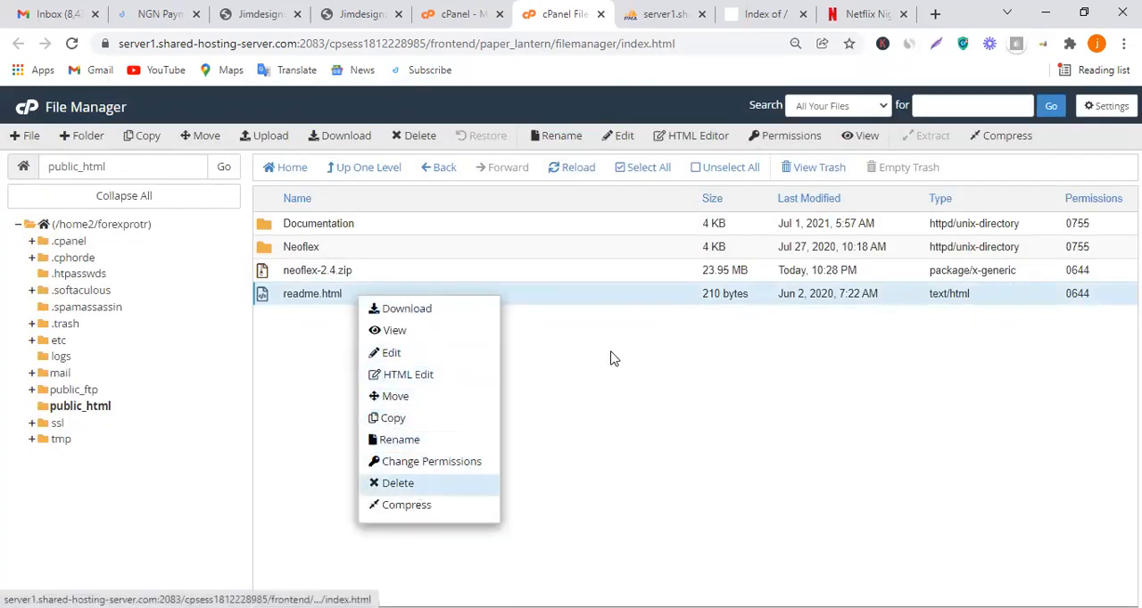
{"action": "key", "text": "Return"}
{"action": "left_click", "coordinate": [694, 398]}
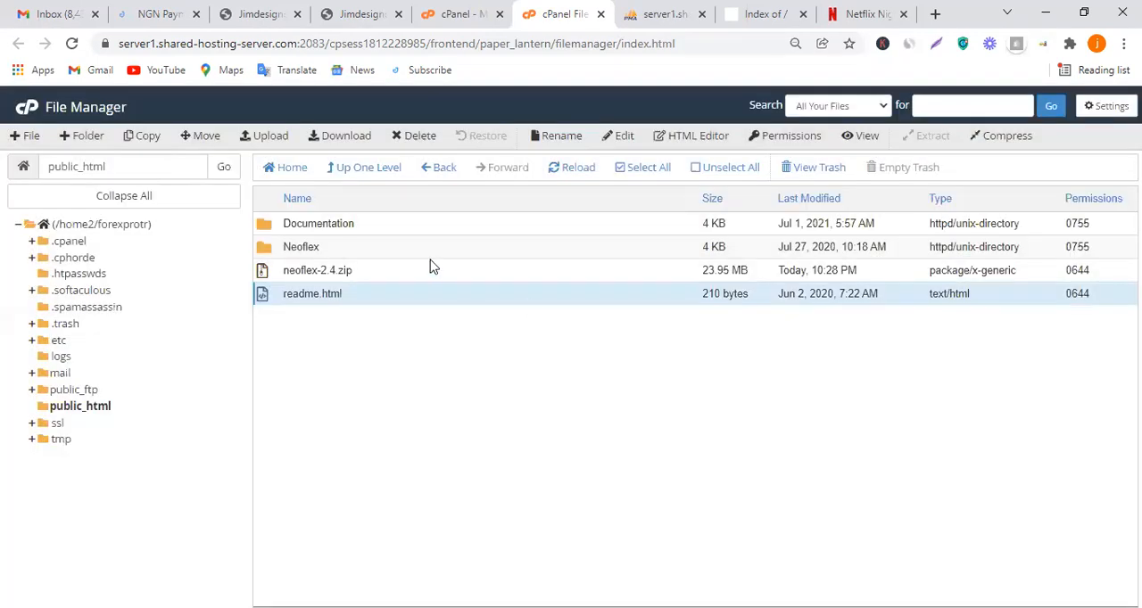
Open database.php from the Neoflex/application/config folder in the code editor
{"action": "double_click", "coordinate": [348, 253]}
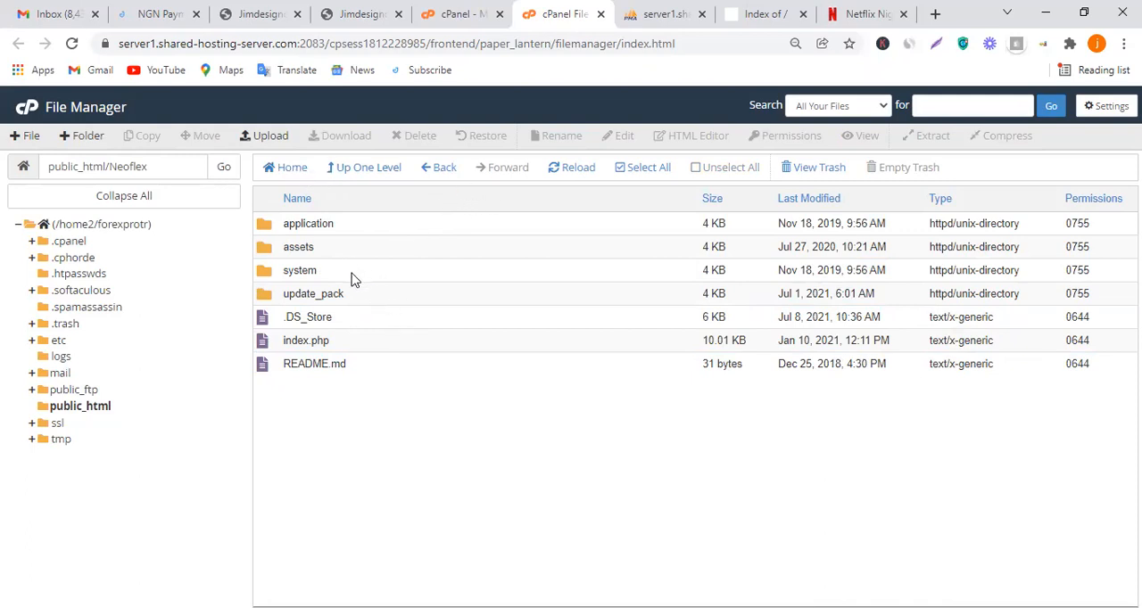
{"action": "double_click", "coordinate": [381, 230]}
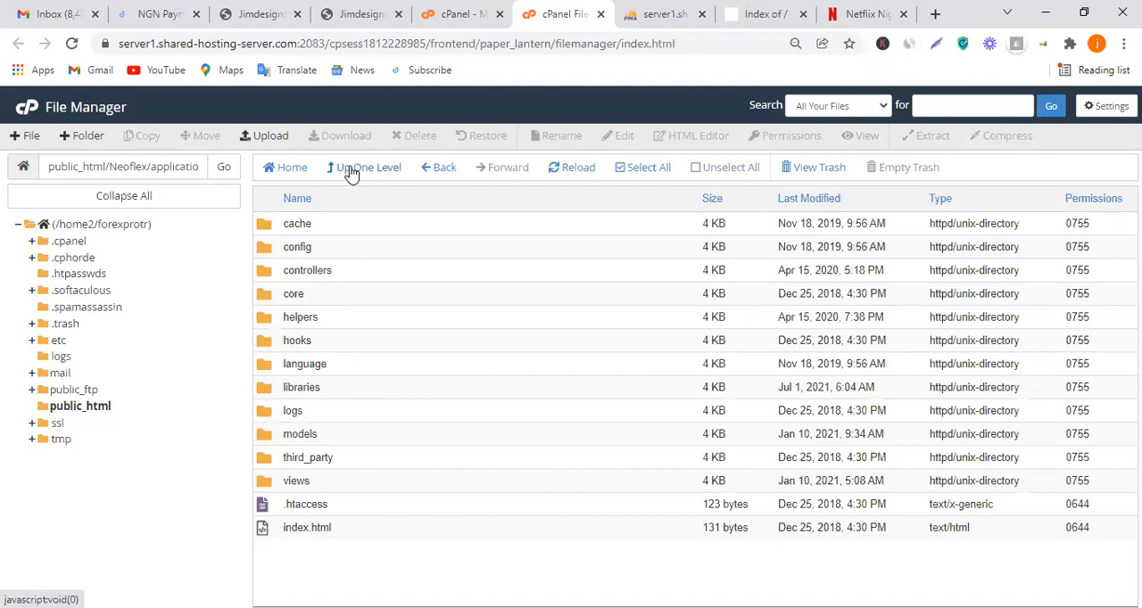
{"action": "double_click", "coordinate": [361, 249]}
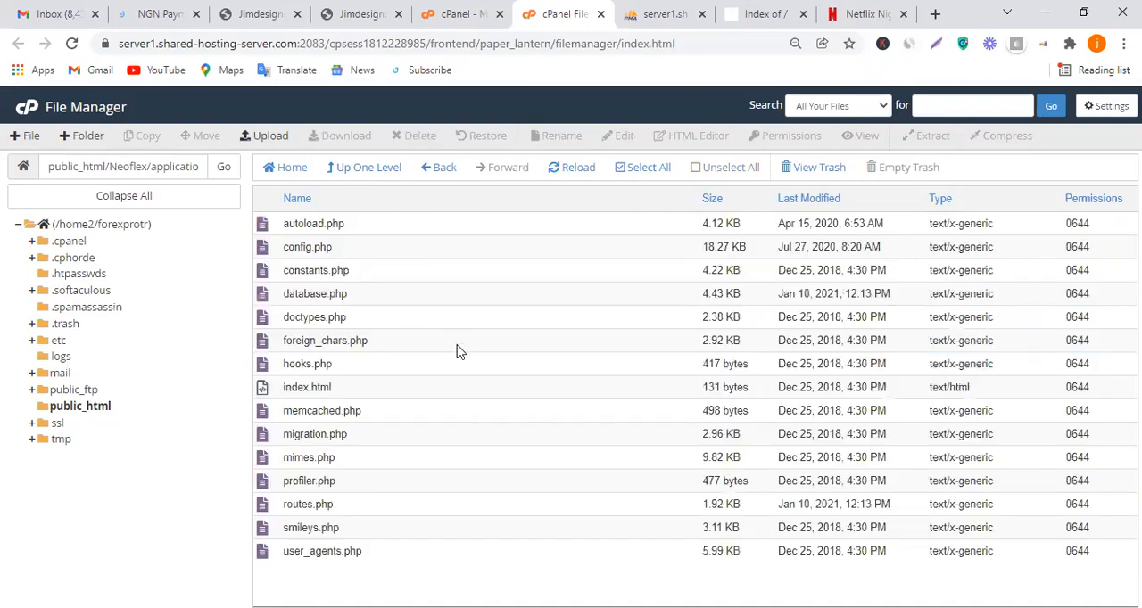
{"action": "left_click", "coordinate": [415, 296]}
{"action": "right_click", "coordinate": [415, 295]}
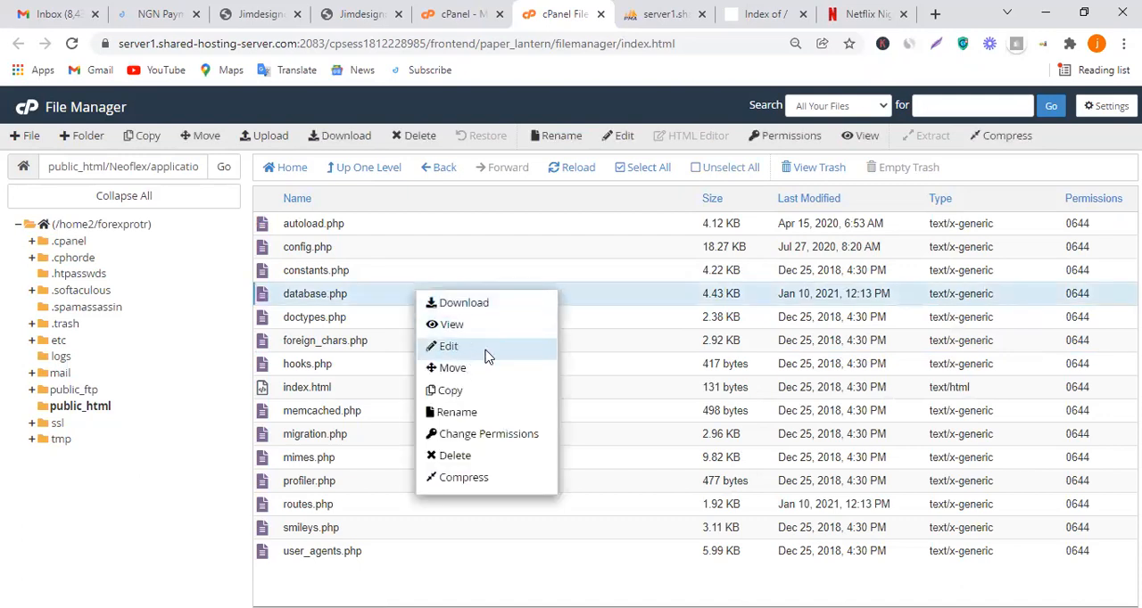
{"action": "left_click", "coordinate": [488, 355]}
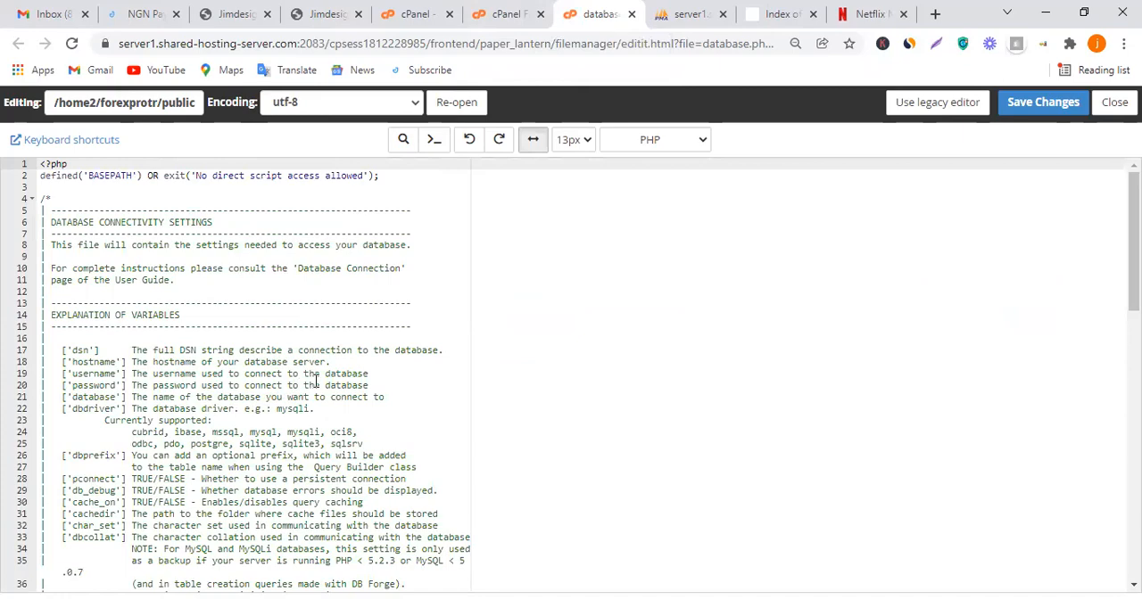
Examine the hostname, username, password and database entries of the $db['default'] array in database.php
{"action": "scroll", "coordinate": [344, 381], "scroll_direction": "down", "scroll_amount": 2}
{"action": "scroll", "coordinate": [344, 381], "scroll_direction": "down", "scroll_amount": 3}
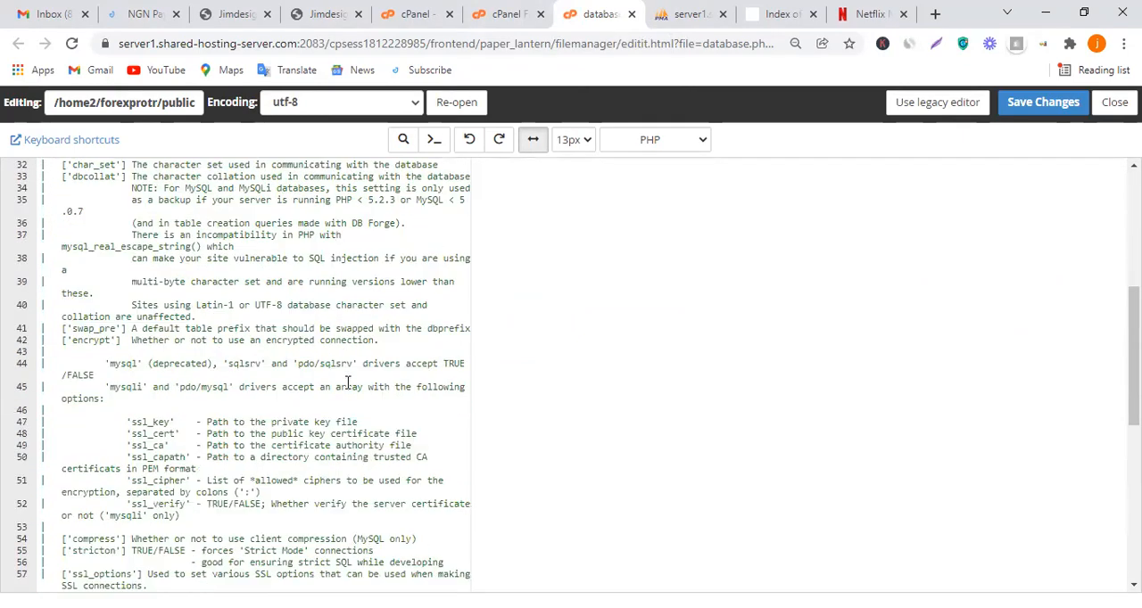
{"action": "scroll", "coordinate": [357, 383], "scroll_direction": "up", "scroll_amount": 2}
{"action": "scroll", "coordinate": [365, 385], "scroll_direction": "down", "scroll_amount": 4}
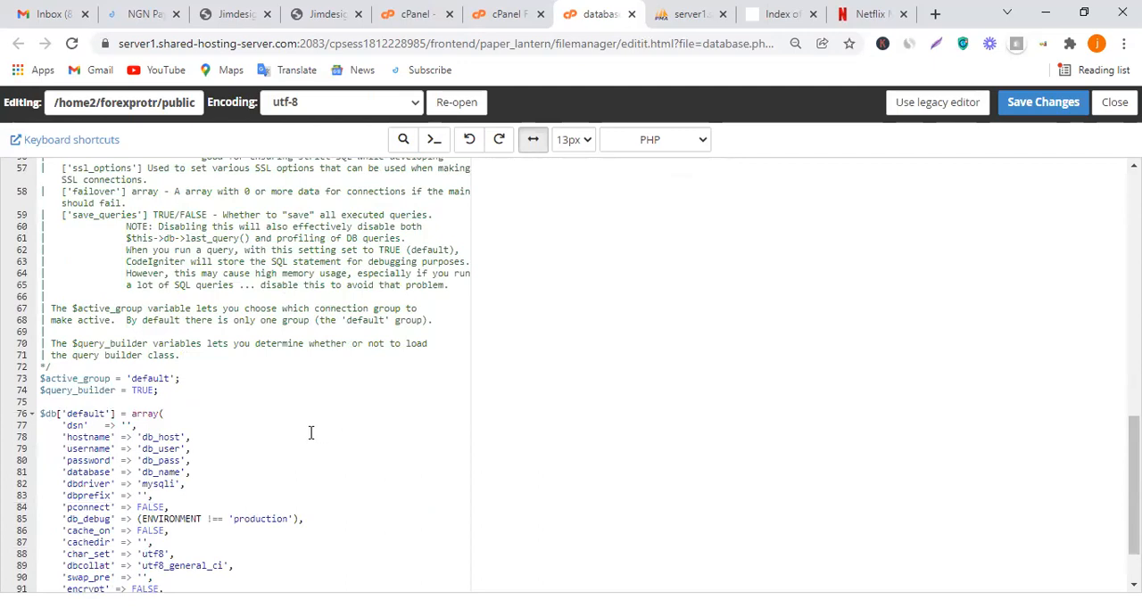
{"action": "scroll", "coordinate": [310, 432], "scroll_direction": "down", "scroll_amount": 1}
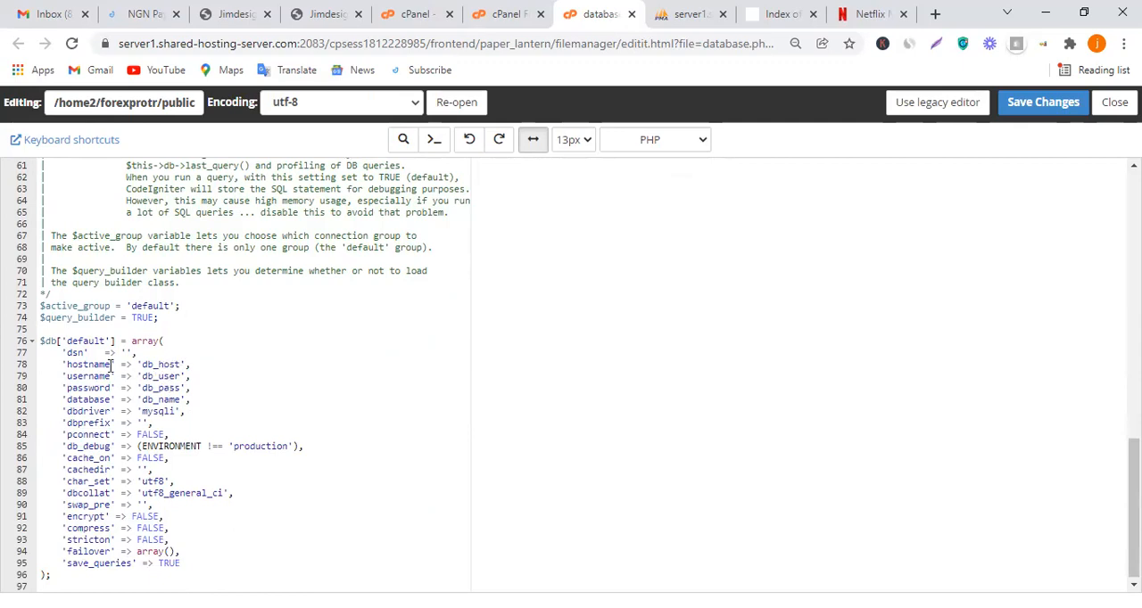
{"action": "left_click_drag", "start_coordinate": [109, 365], "coordinate": [75, 366]}
{"action": "left_click", "coordinate": [71, 366]}
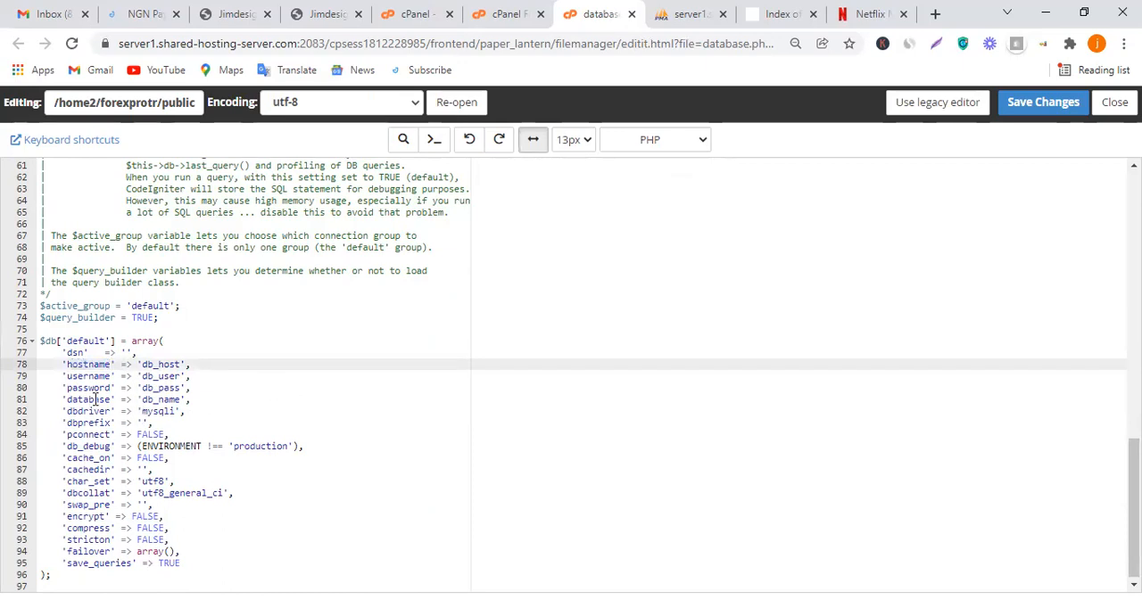
Return to the config folder's file list and open config.php in the code editor
{"action": "left_click", "coordinate": [522, 11]}
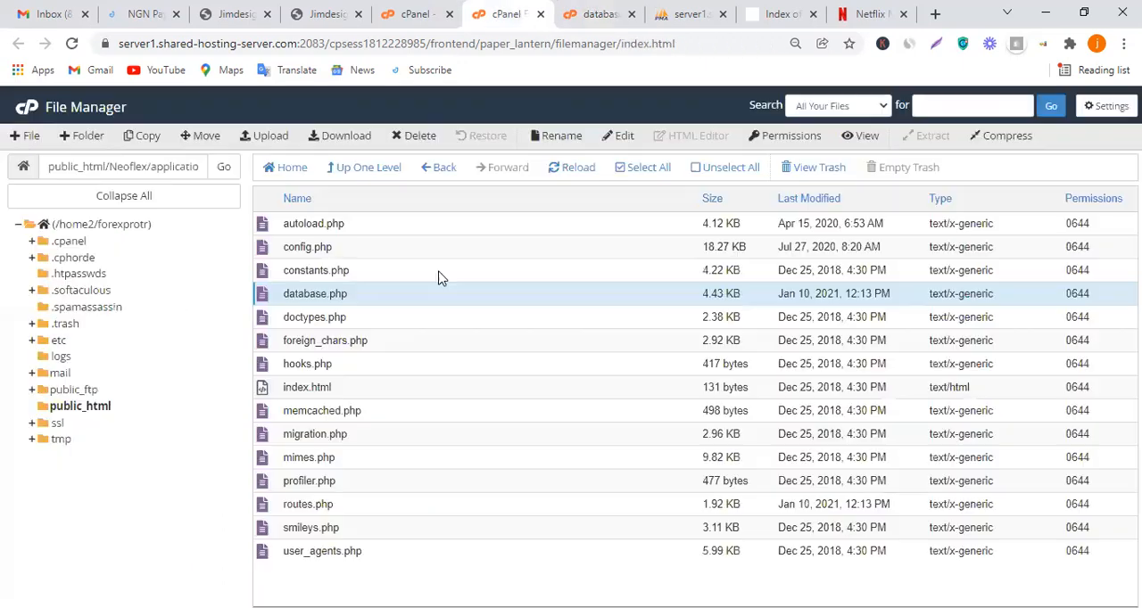
{"action": "right_click", "coordinate": [450, 257]}
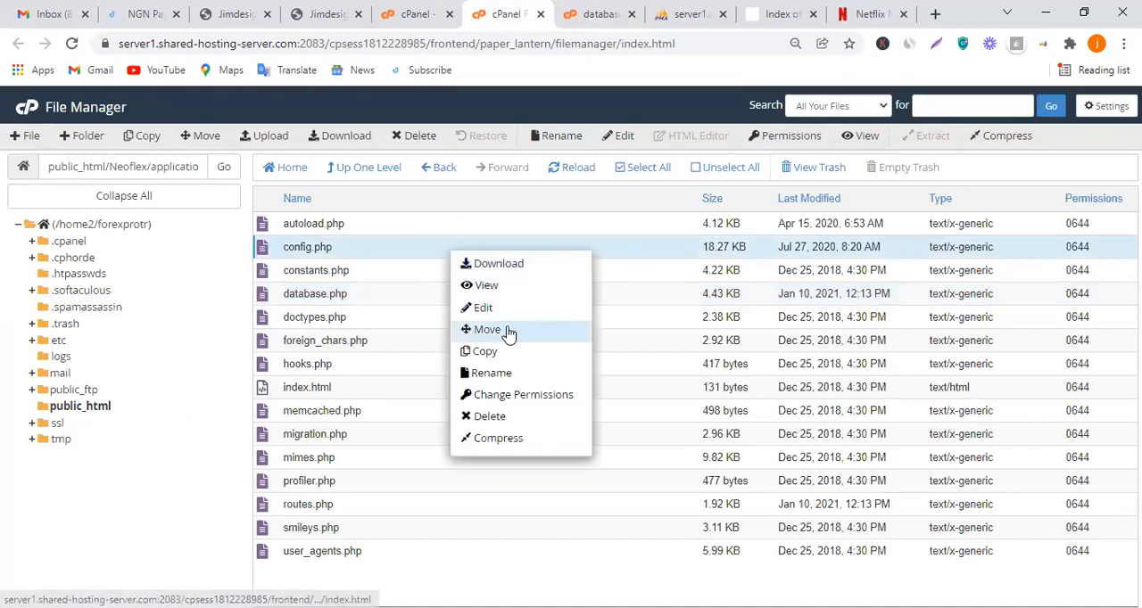
{"action": "left_click", "coordinate": [518, 314]}
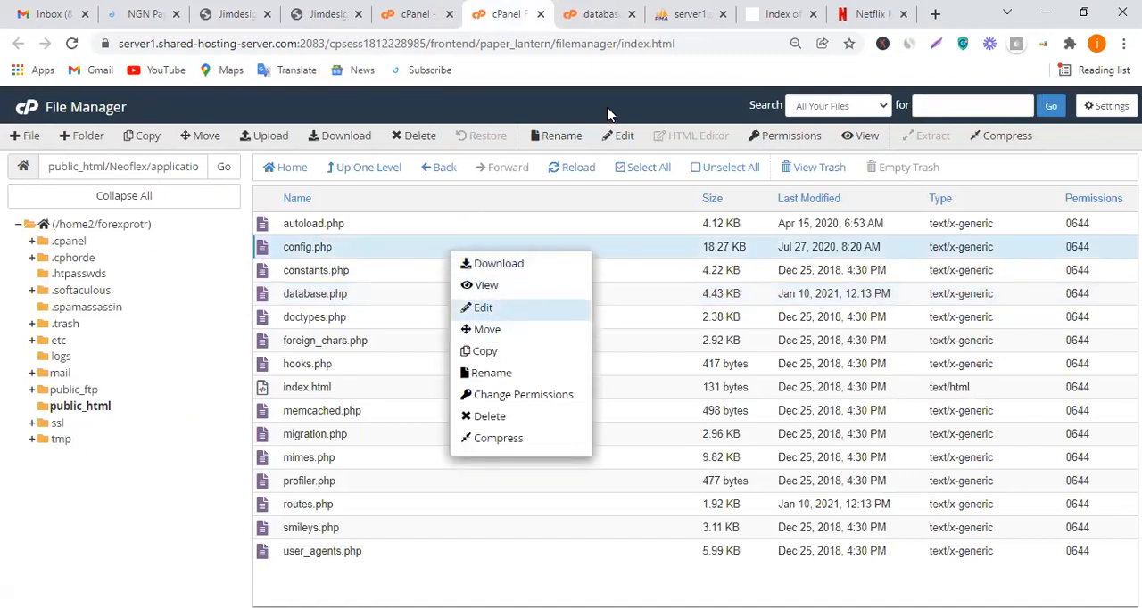
{"action": "left_click", "coordinate": [489, 9]}
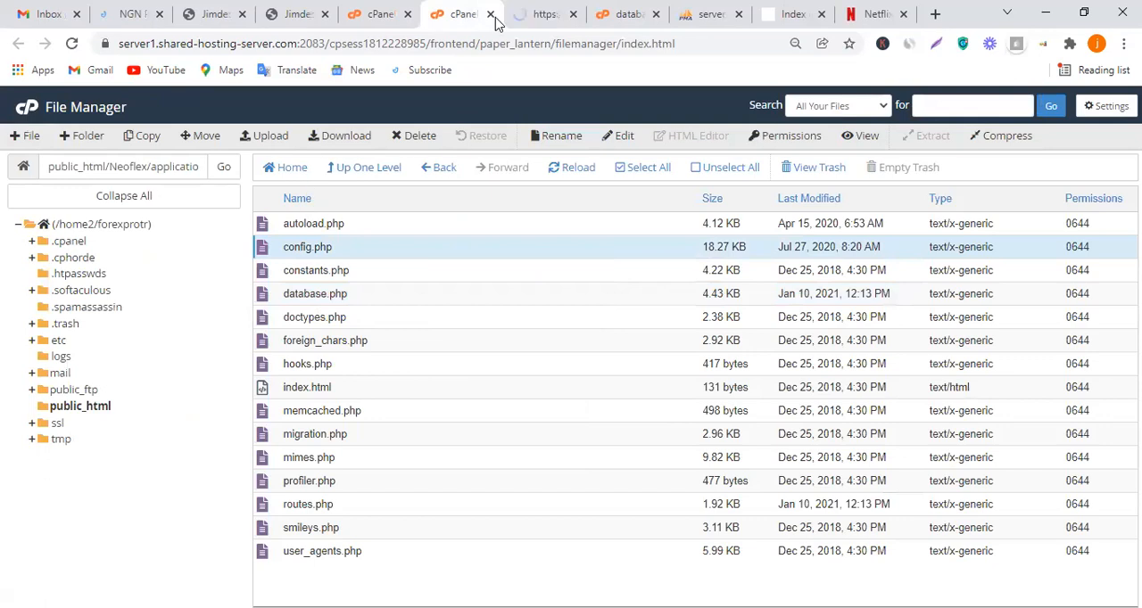
{"action": "left_click", "coordinate": [558, 12]}
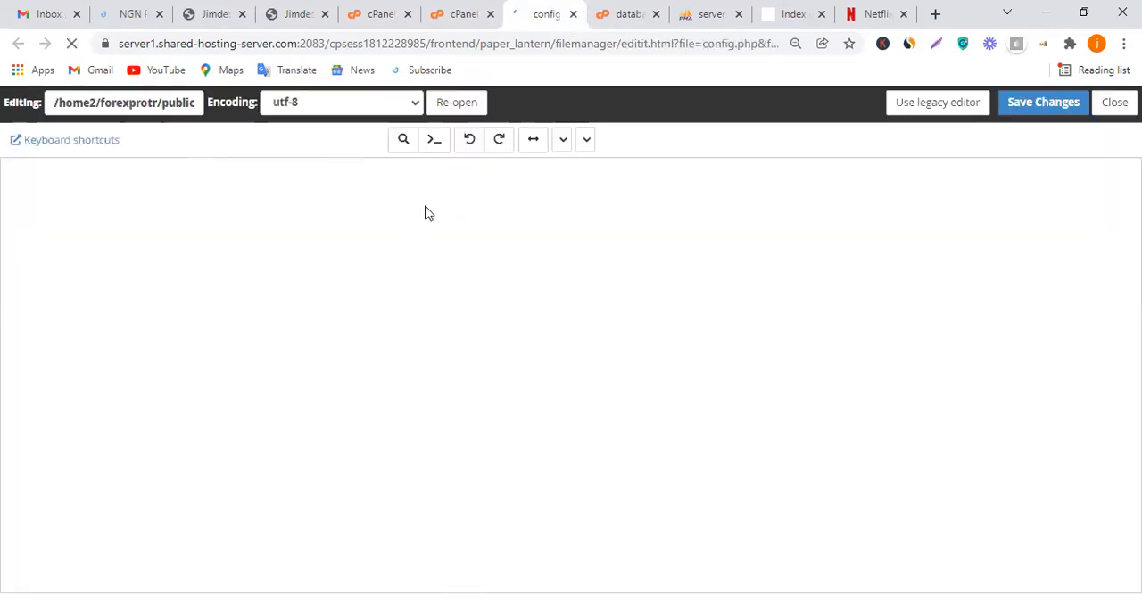
Read through config.php from the base URL settings to the error logging settings
{"action": "scroll", "coordinate": [359, 355], "scroll_direction": "down", "scroll_amount": 2}
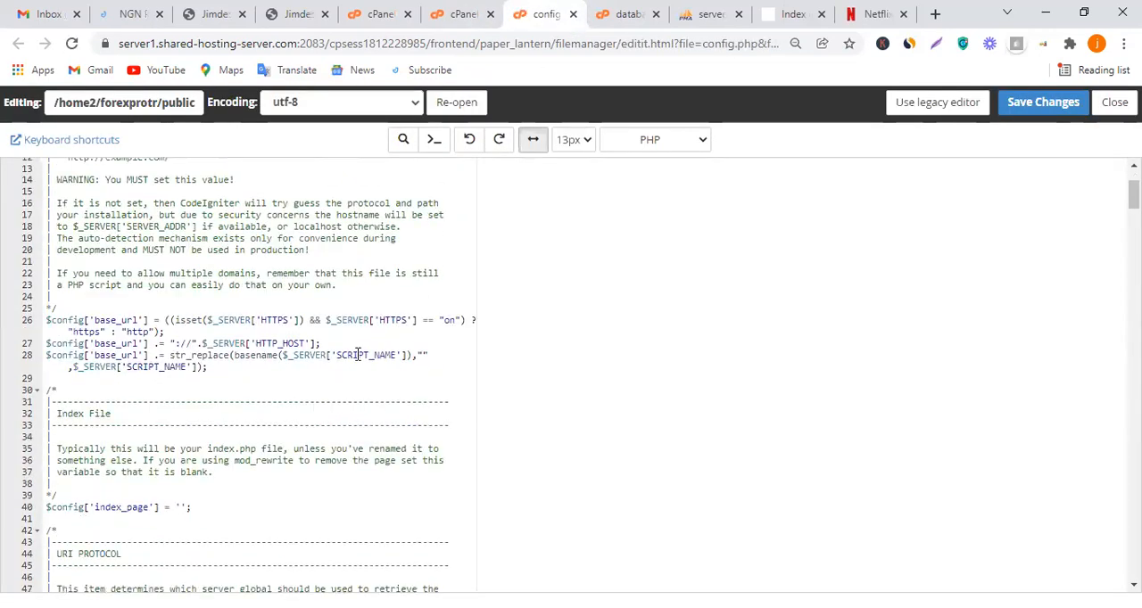
{"action": "scroll", "coordinate": [344, 362], "scroll_direction": "down", "scroll_amount": 9}
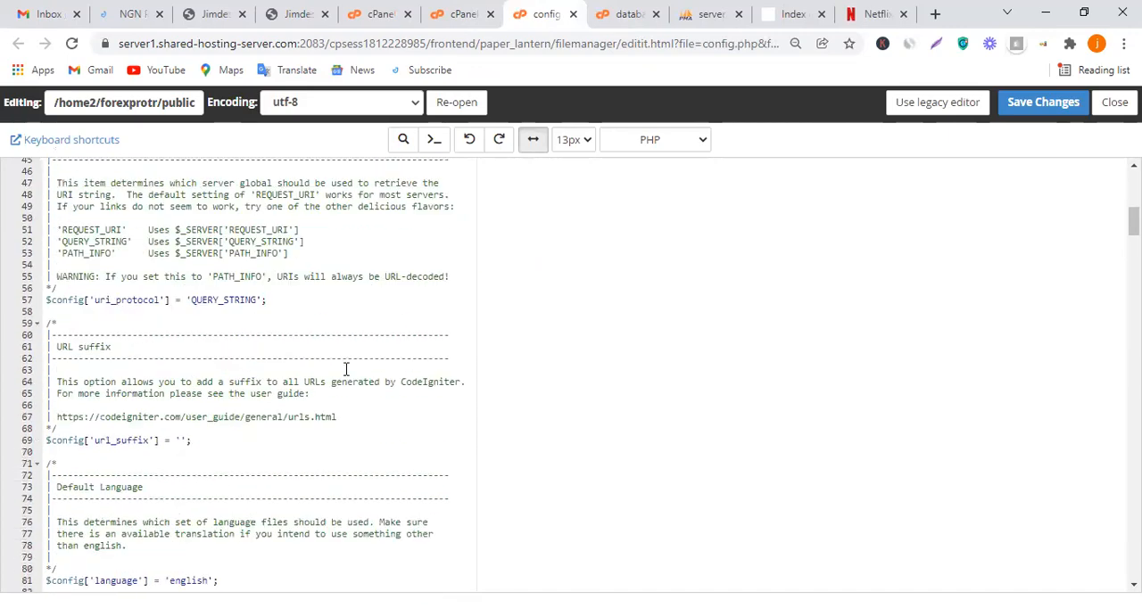
{"action": "scroll", "coordinate": [349, 369], "scroll_direction": "down", "scroll_amount": 12}
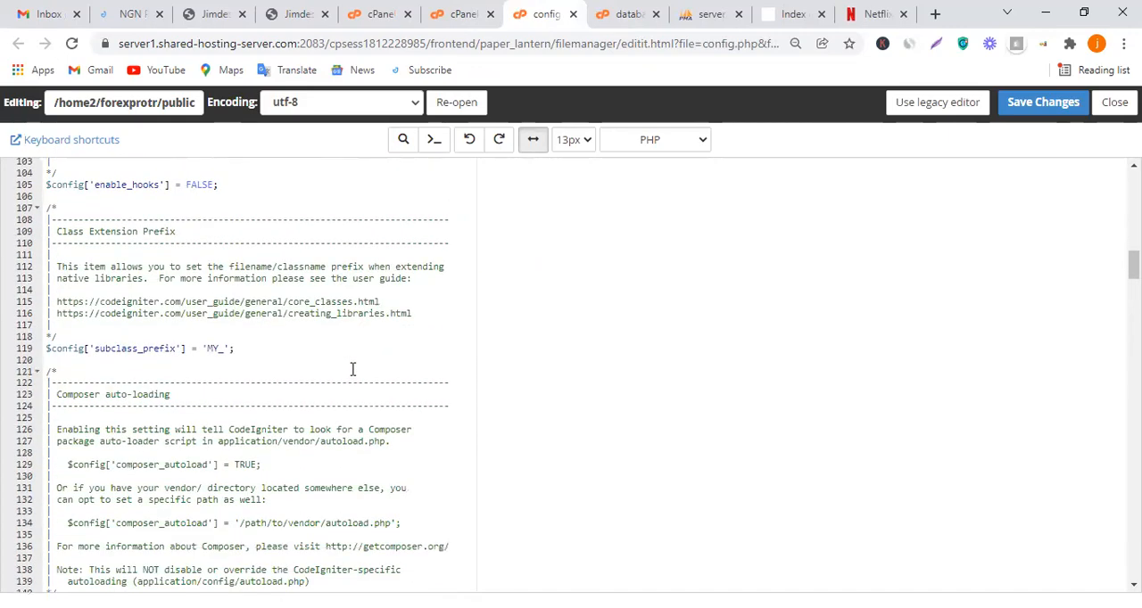
{"action": "scroll", "coordinate": [353, 369], "scroll_direction": "down", "scroll_amount": 3}
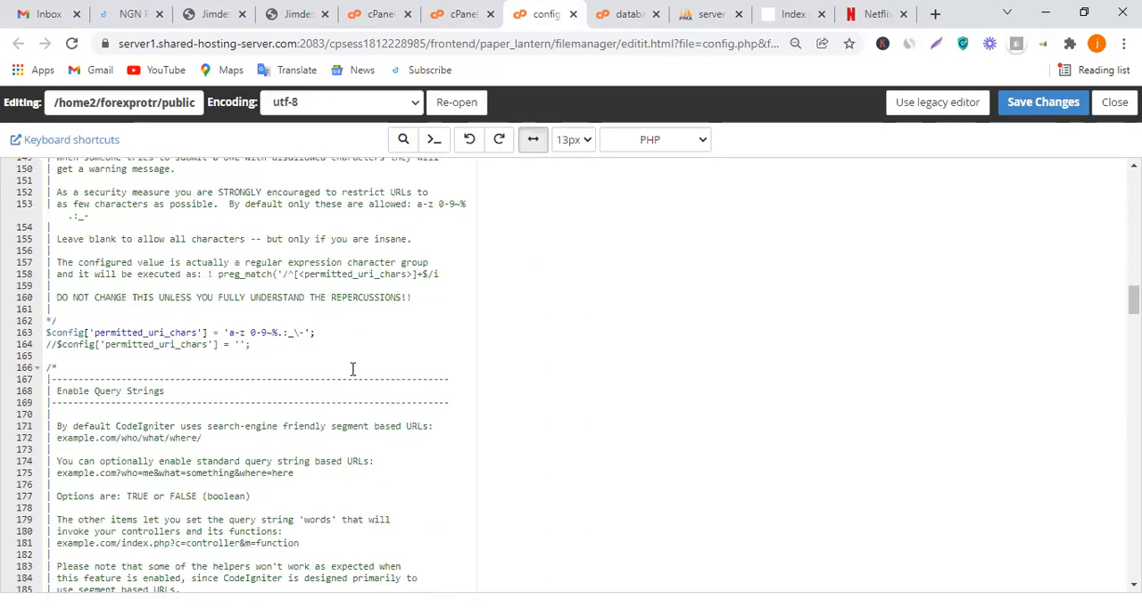
{"action": "scroll", "coordinate": [353, 370], "scroll_direction": "down", "scroll_amount": 4}
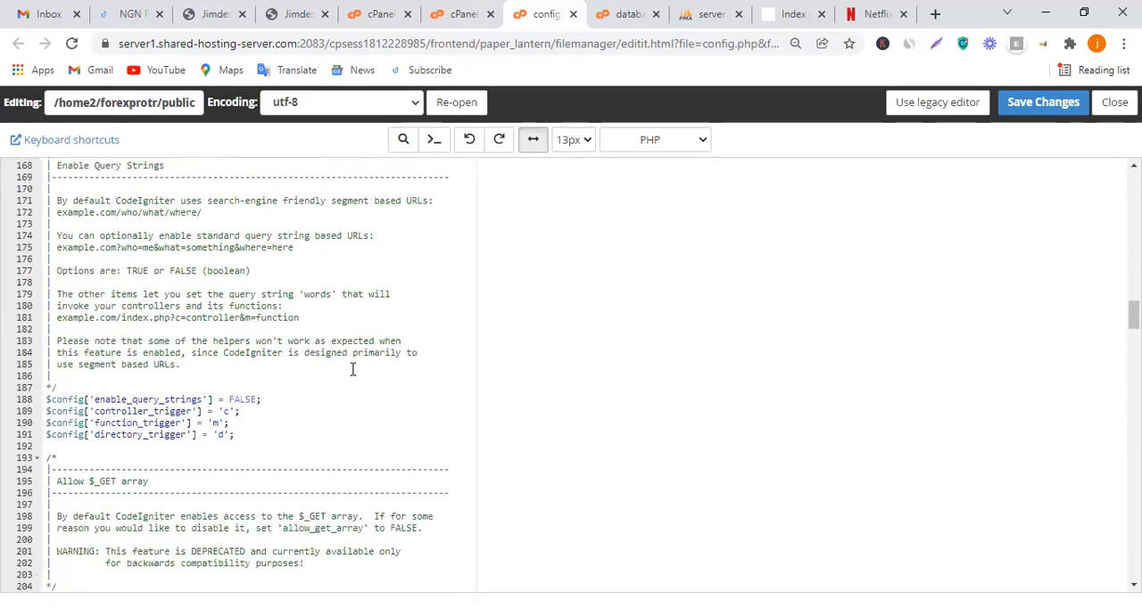
{"action": "scroll", "coordinate": [352, 369], "scroll_direction": "down", "scroll_amount": 3}
{"action": "scroll", "coordinate": [353, 369], "scroll_direction": "down", "scroll_amount": 6}
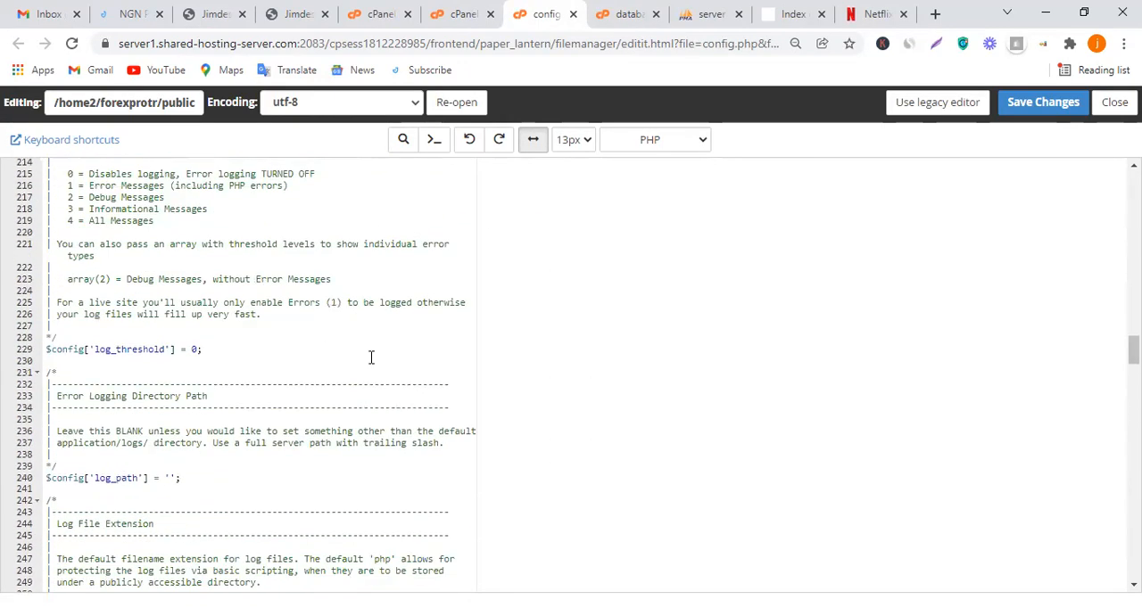
Review database.php and config.php again, going back to the beginning of each file
{"action": "left_click", "coordinate": [625, 8]}
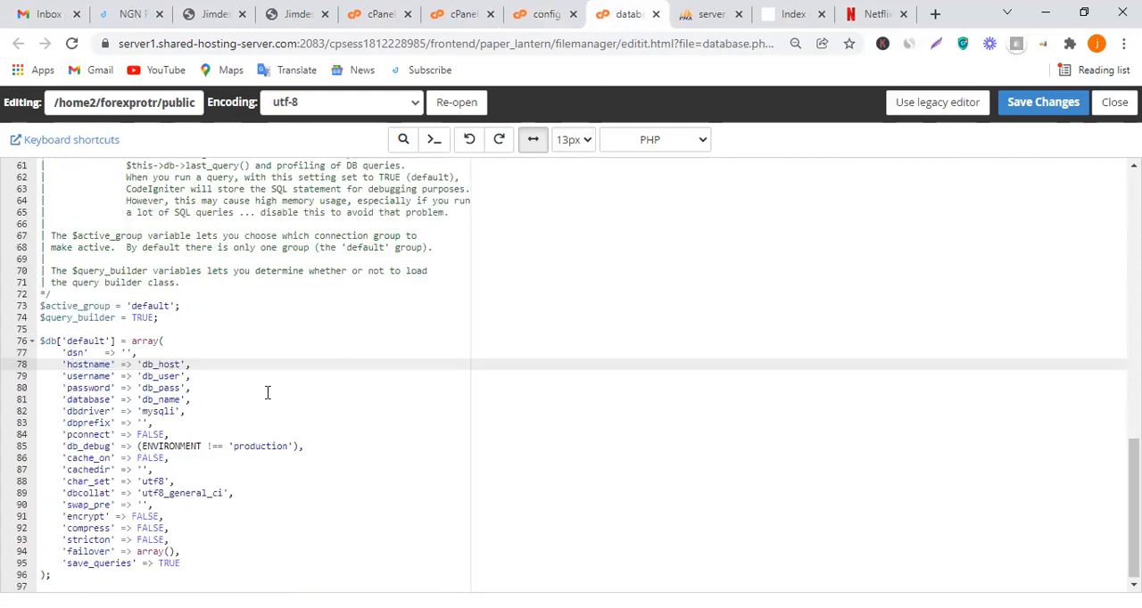
{"action": "scroll", "coordinate": [286, 368], "scroll_direction": "up", "scroll_amount": 10}
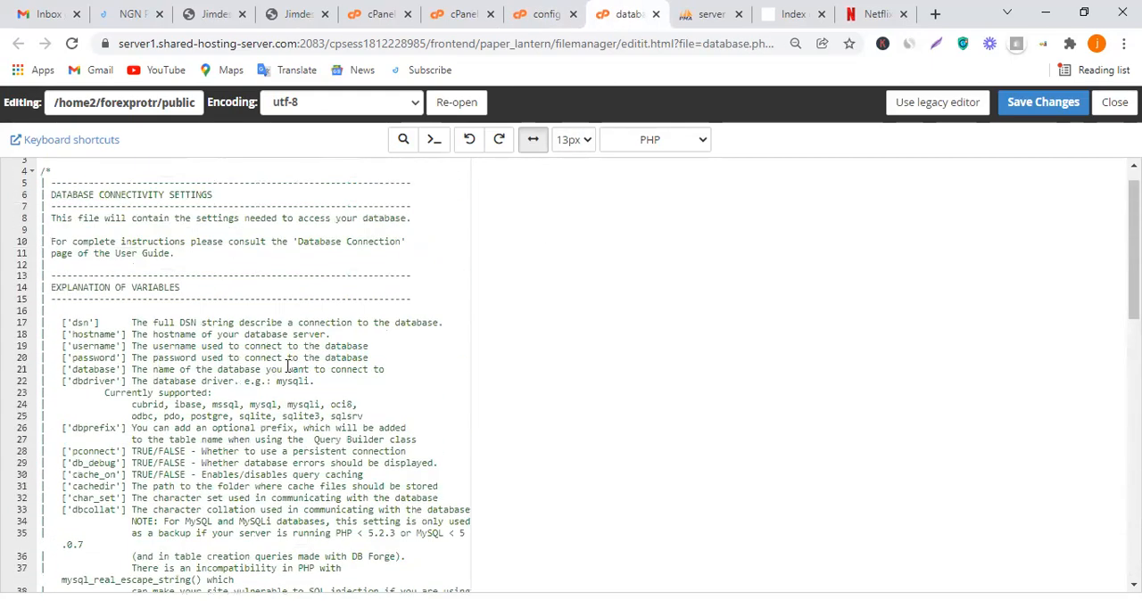
{"action": "scroll", "coordinate": [287, 368], "scroll_direction": "up", "scroll_amount": 1}
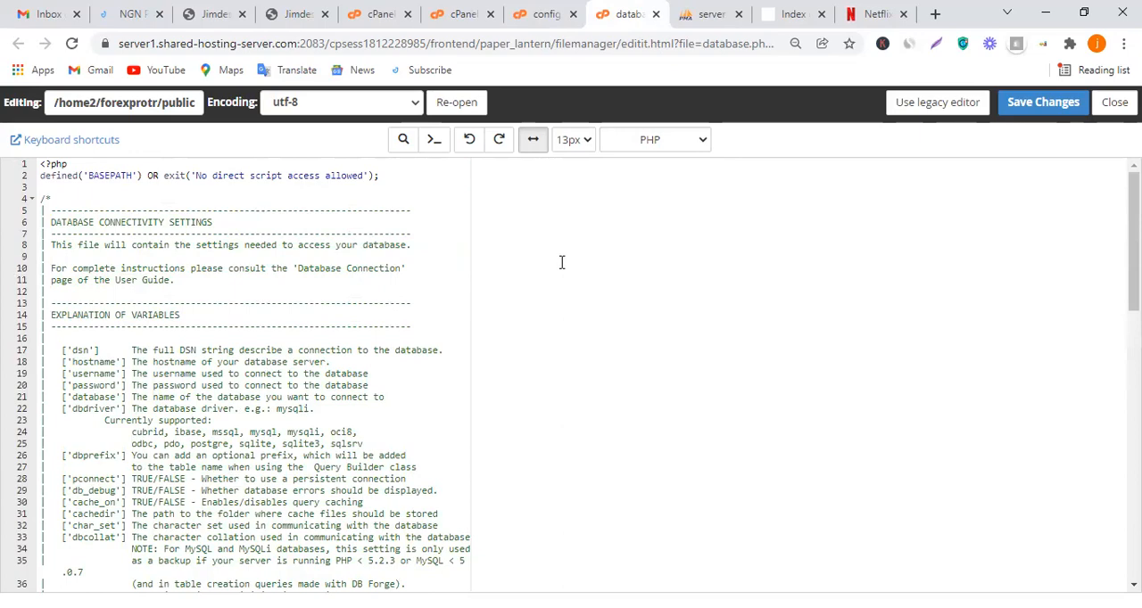
{"action": "left_click", "coordinate": [541, 11]}
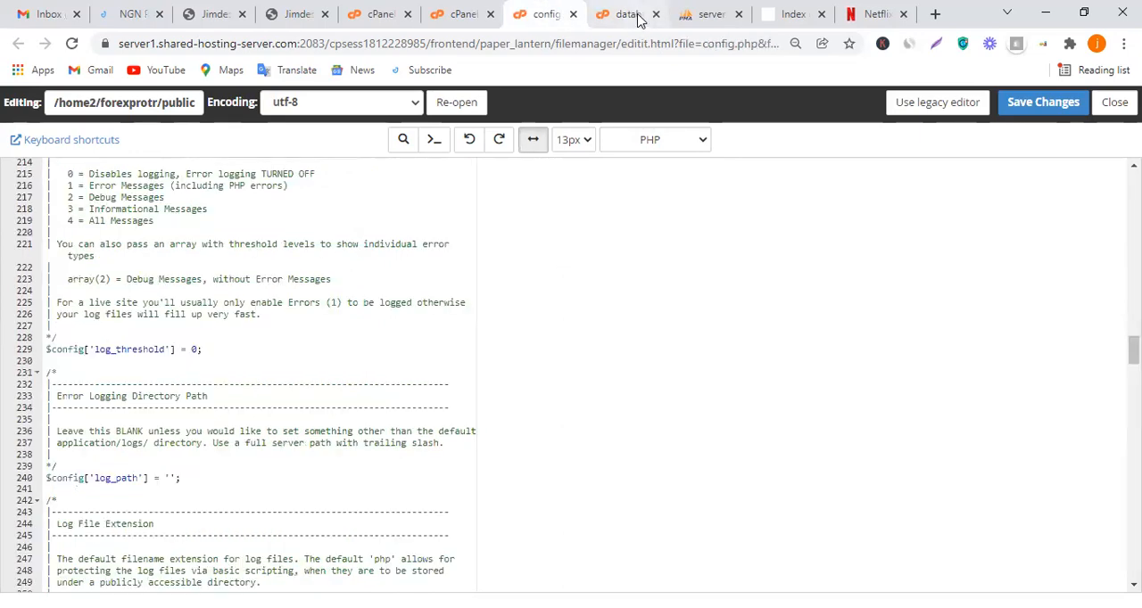
{"action": "scroll", "coordinate": [471, 246], "scroll_direction": "up", "scroll_amount": 14}
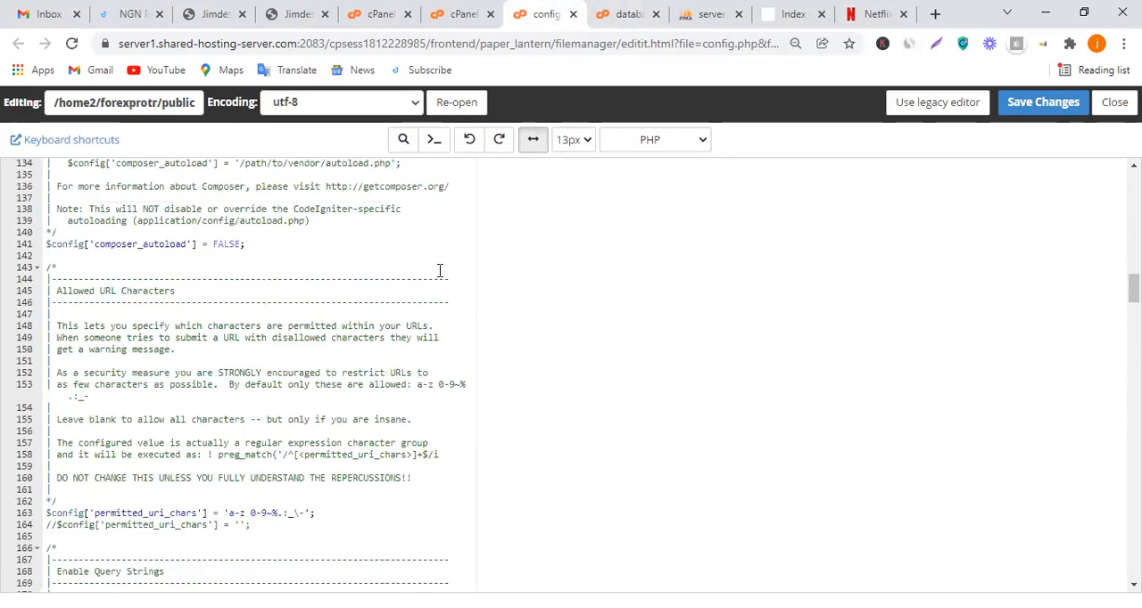
{"action": "scroll", "coordinate": [440, 270], "scroll_direction": "up", "scroll_amount": 13}
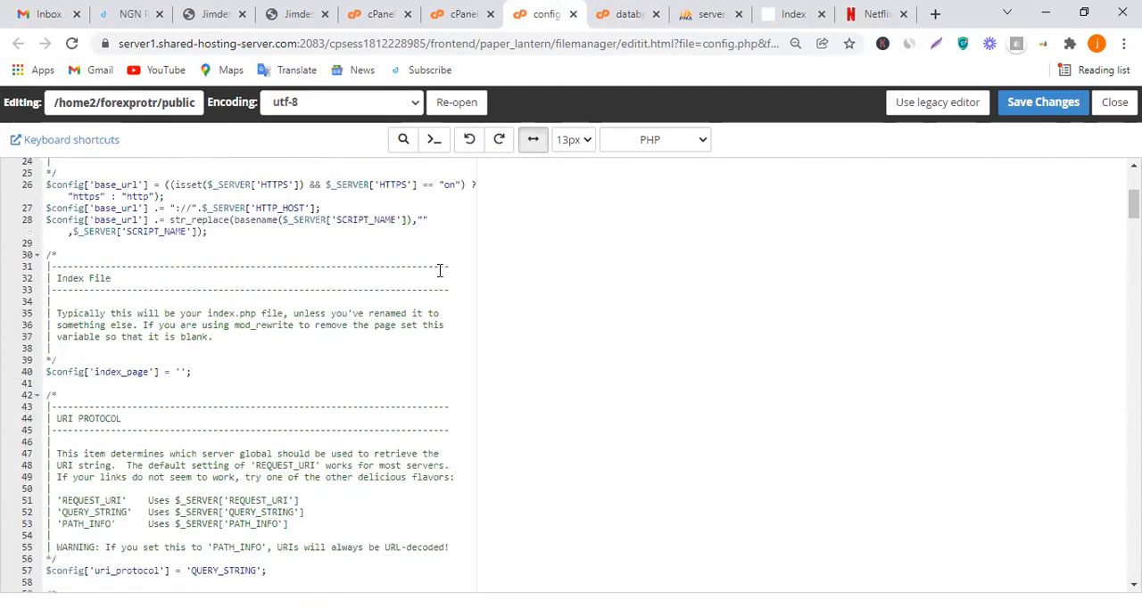
{"action": "scroll", "coordinate": [440, 271], "scroll_direction": "up", "scroll_amount": 2}
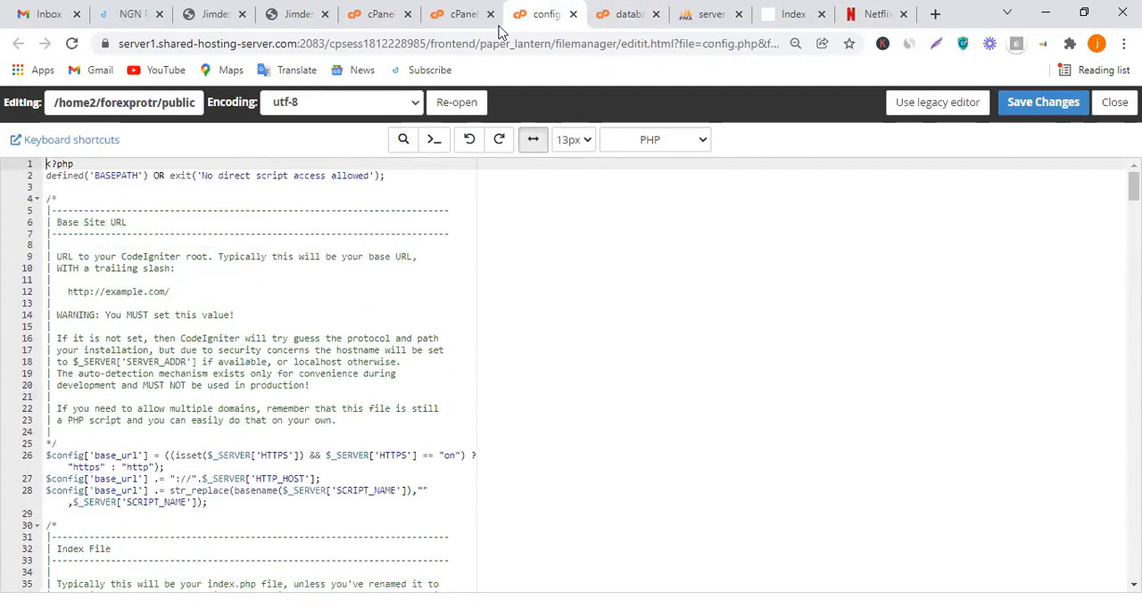
Go up one folder in File Manager, reload the forexprotrading.org index page and open its Neoflex directory to launch the installer
{"action": "left_click", "coordinate": [454, 11]}
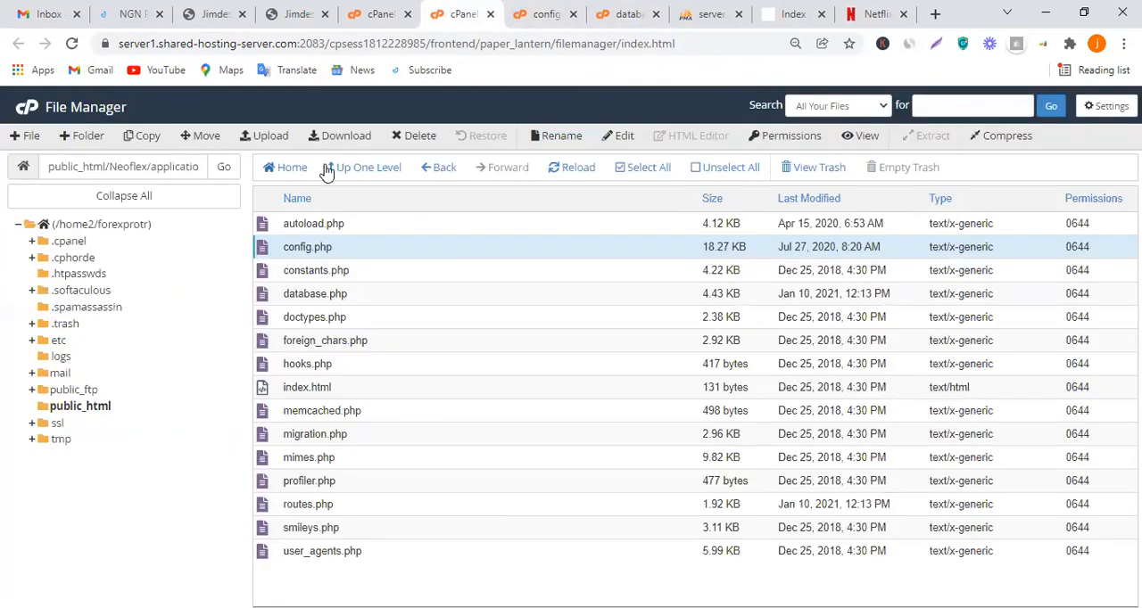
{"action": "left_click", "coordinate": [362, 167]}
{"action": "left_click", "coordinate": [819, 8]}
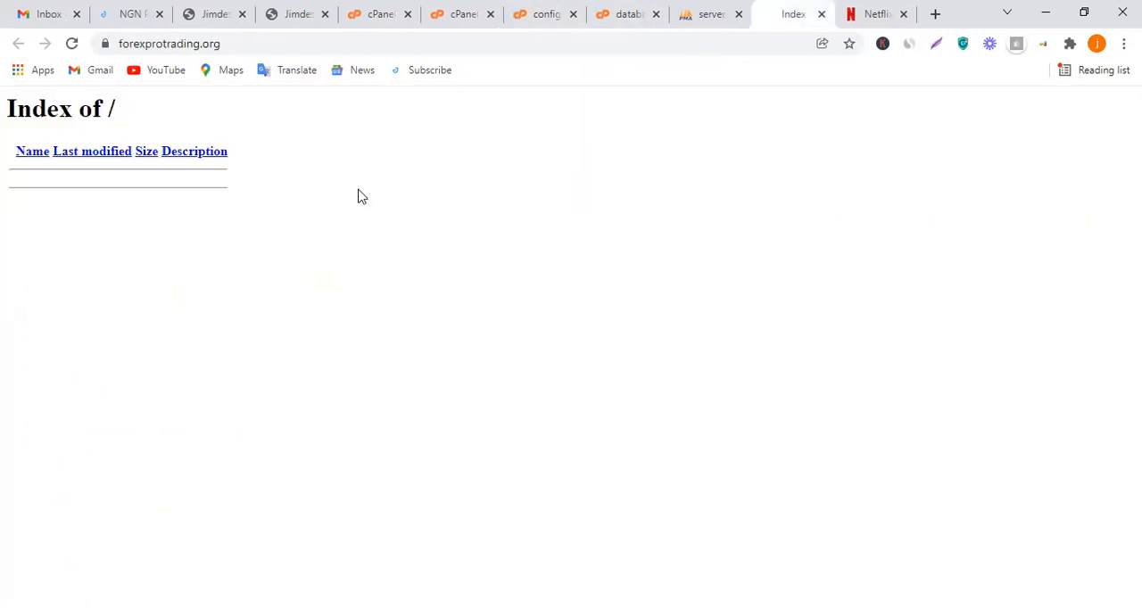
{"action": "left_click", "coordinate": [72, 42]}
{"action": "left_click", "coordinate": [50, 211]}
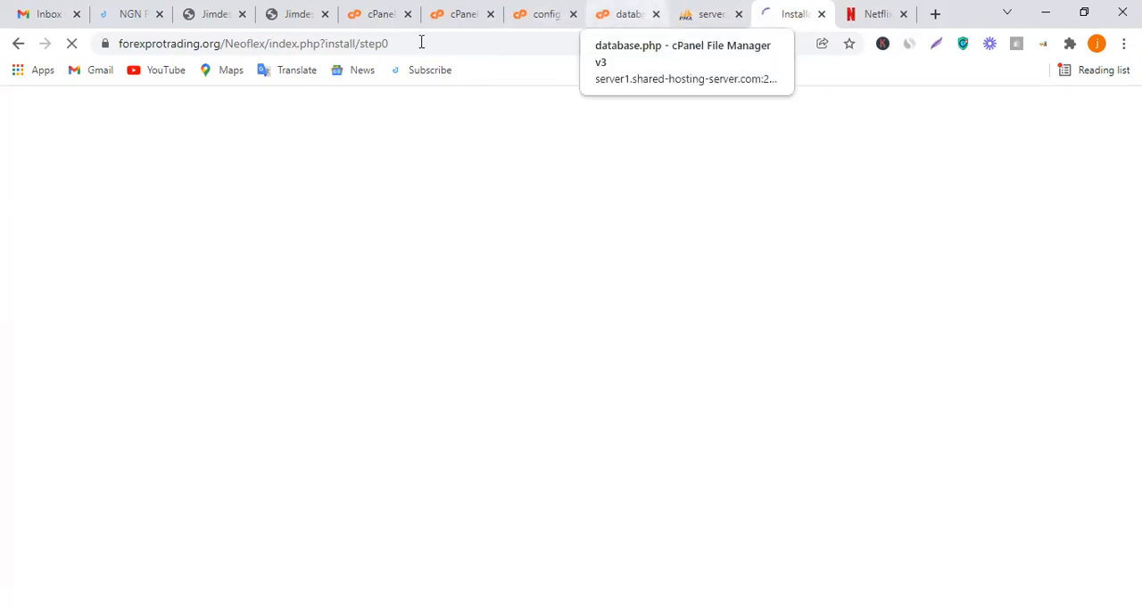
Check the installer's URL, return to File Manager, go up to public_html and open the Neoflex folder
{"action": "double_click", "coordinate": [271, 40]}
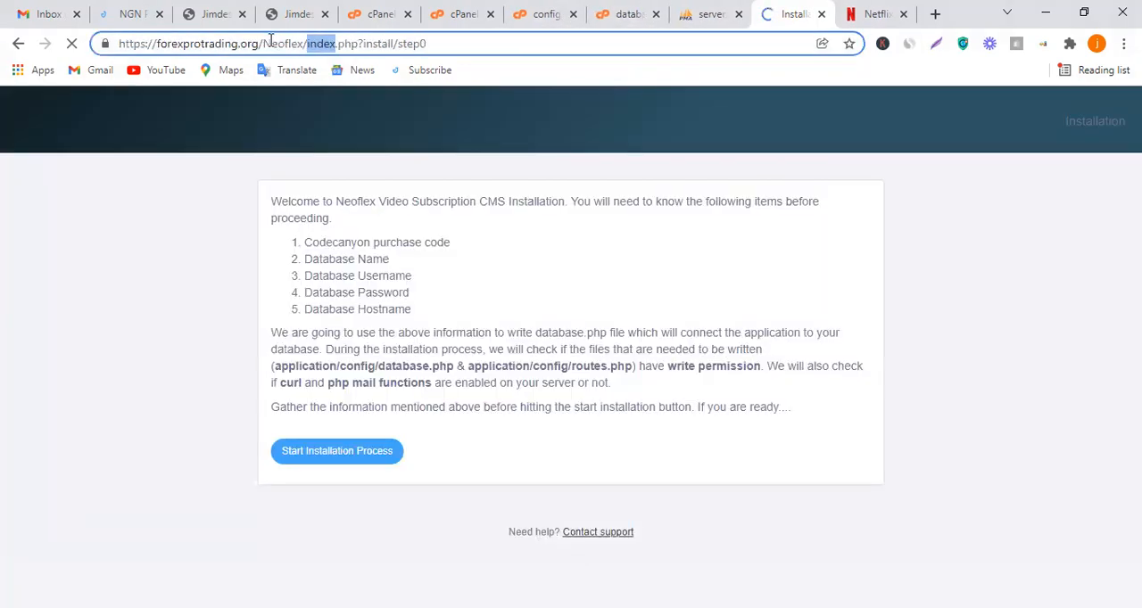
{"action": "left_click", "coordinate": [346, 44]}
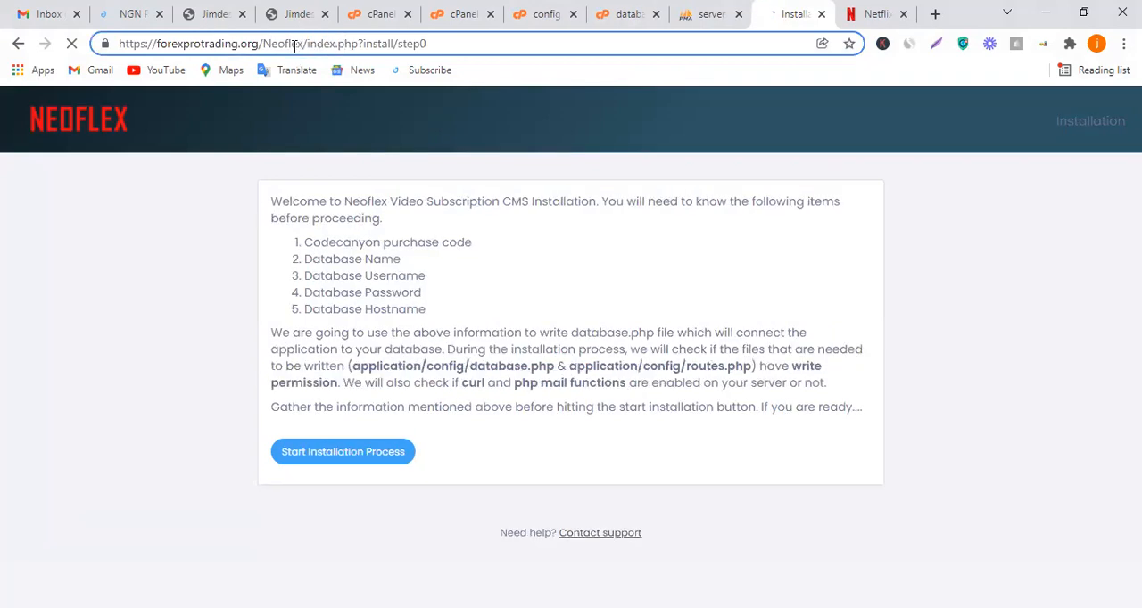
{"action": "left_click", "coordinate": [452, 9]}
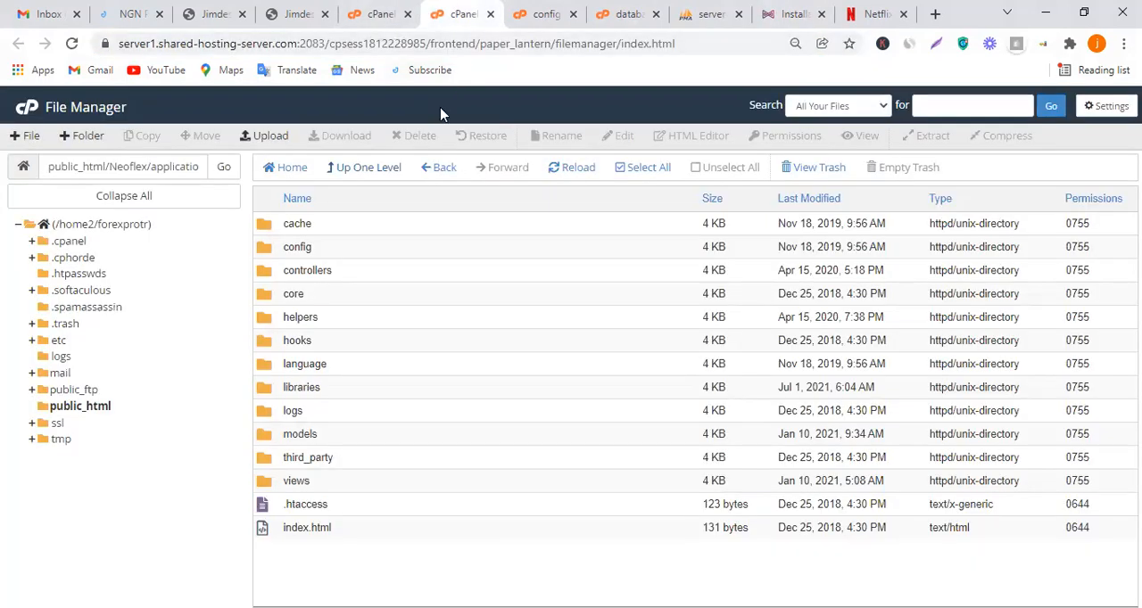
{"action": "left_click", "coordinate": [538, 14]}
{"action": "left_click", "coordinate": [464, 13]}
{"action": "left_click", "coordinate": [359, 173]}
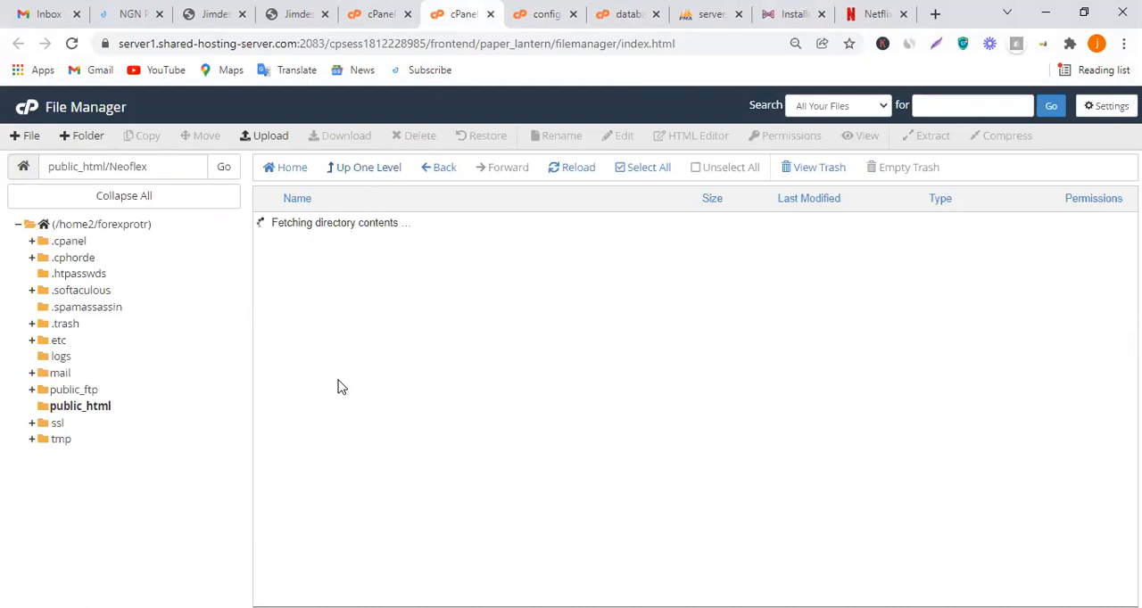
{"action": "left_click", "coordinate": [355, 171]}
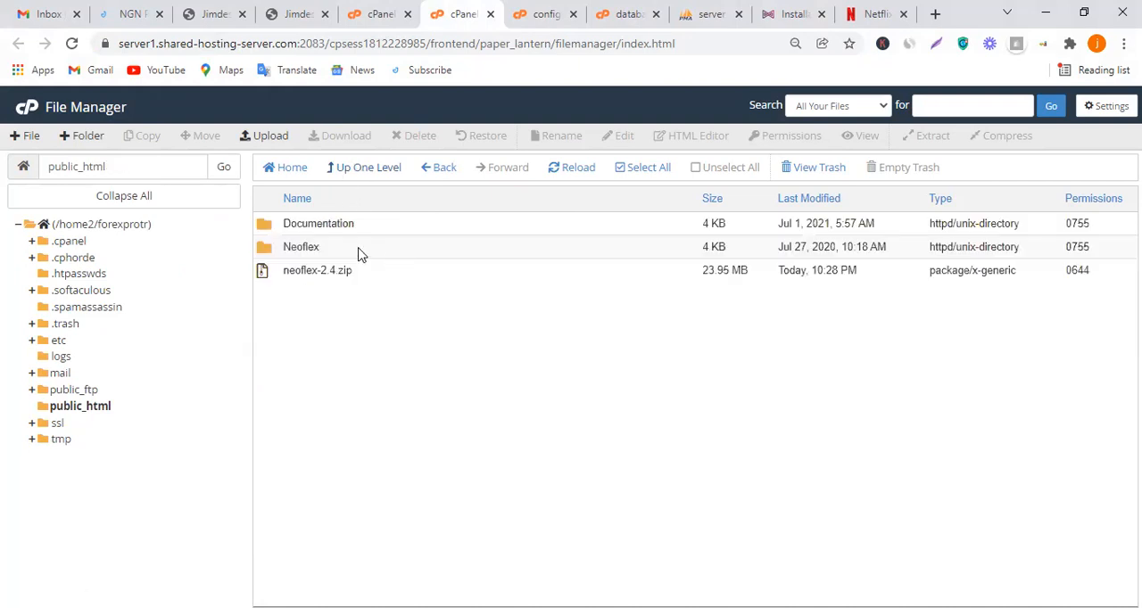
{"action": "left_click", "coordinate": [361, 255]}
{"action": "double_click", "coordinate": [360, 255]}
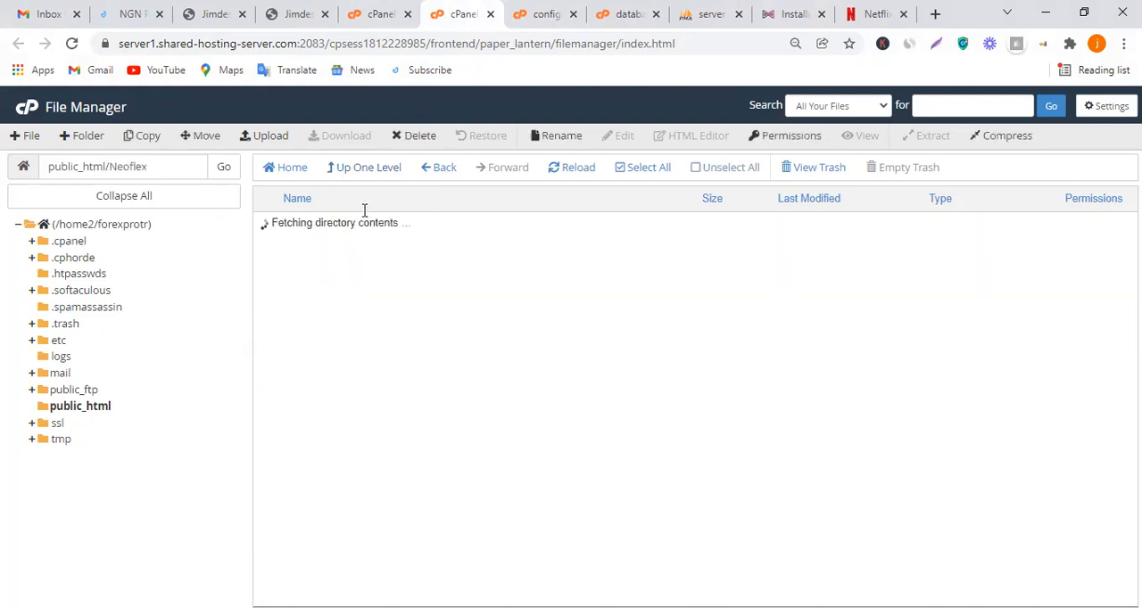
Move all the contents of the Neoflex folder to /public_html/ and go up to the public_html folder
{"action": "left_click", "coordinate": [636, 168]}
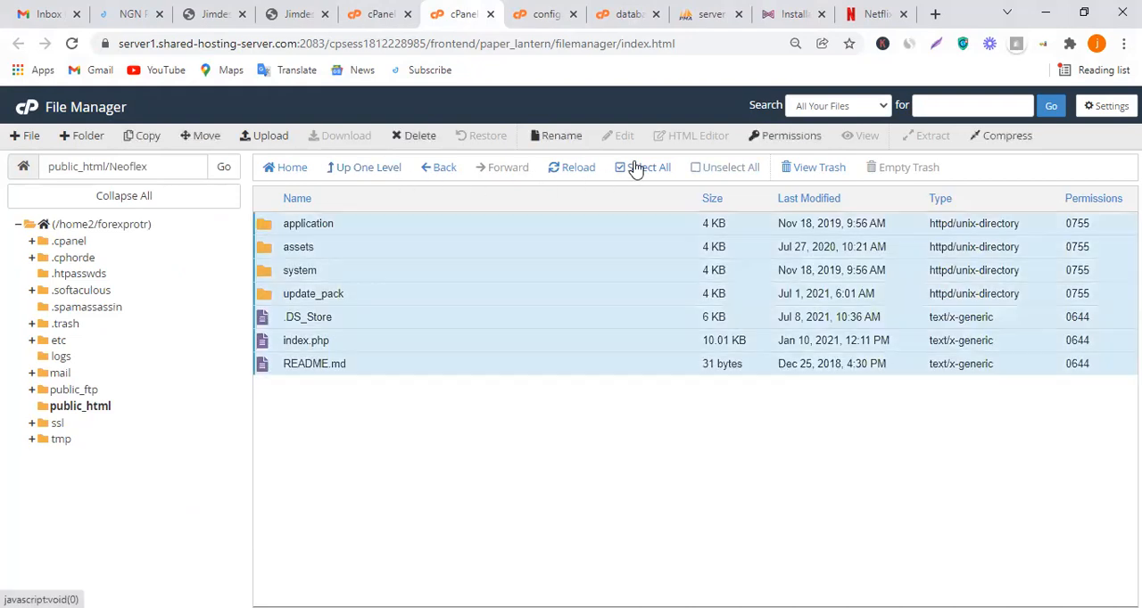
{"action": "left_click", "coordinate": [195, 137]}
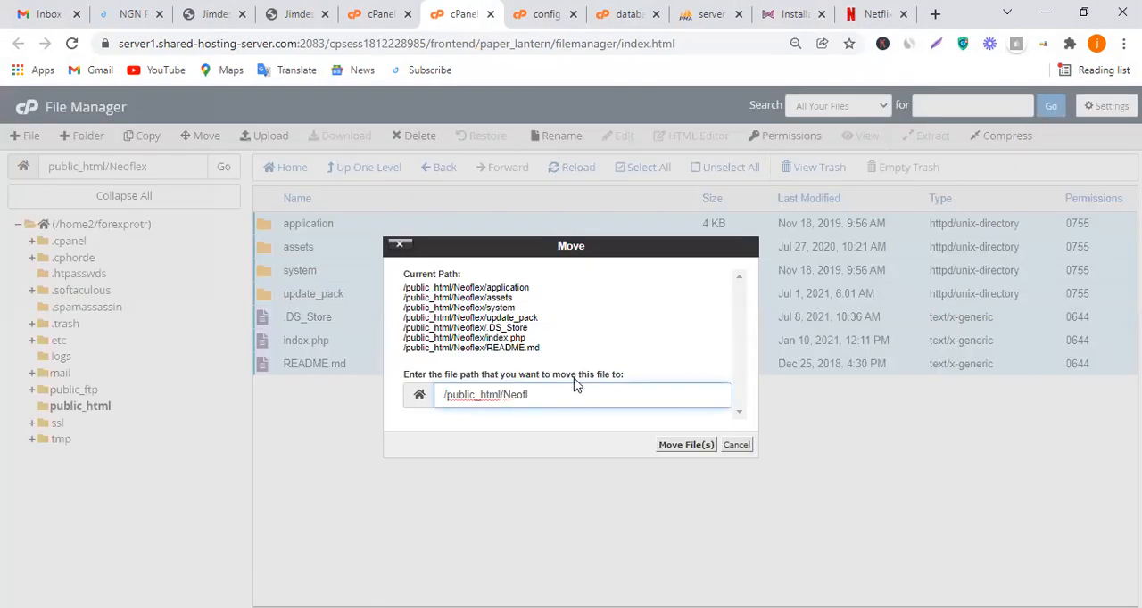
{"action": "key", "text": "BackSpace"}
{"action": "key", "text": "BackSpace"}
{"action": "key", "text": "BackSpace"}
{"action": "key", "text": "BackSpace"}
{"action": "key", "text": "BackSpace"}
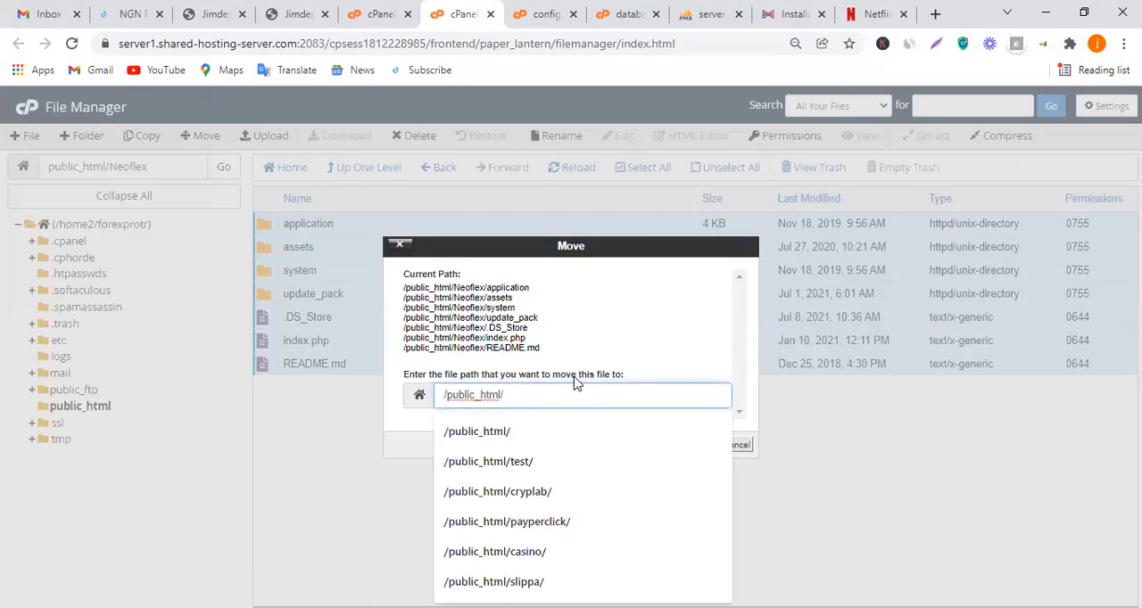
{"action": "left_click", "coordinate": [641, 348]}
{"action": "left_click", "coordinate": [671, 445]}
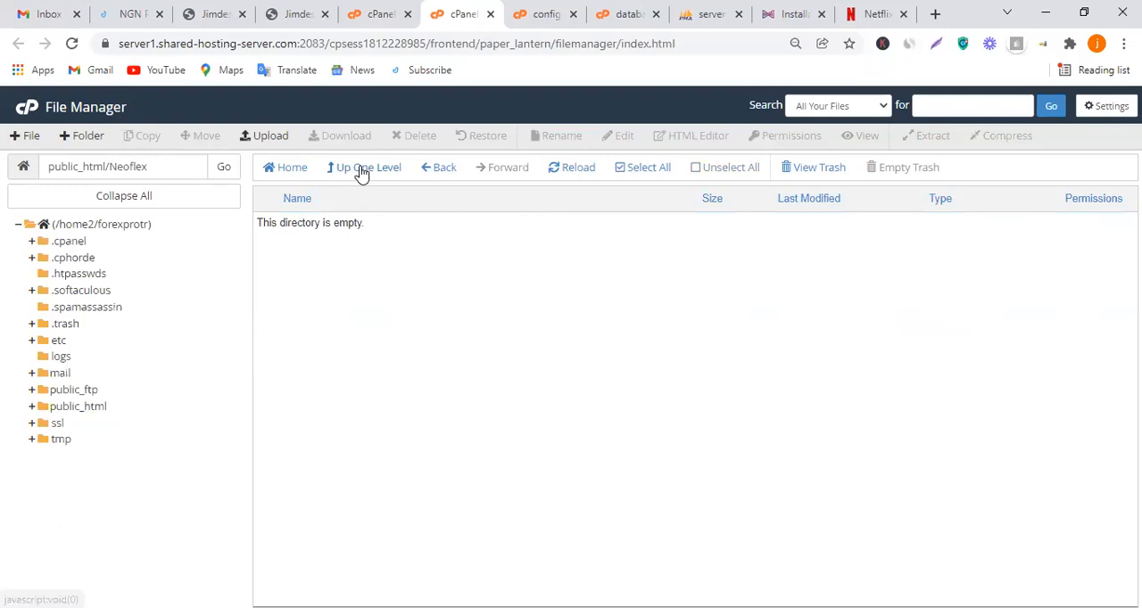
{"action": "left_click", "coordinate": [362, 169]}
Close the old installer page and reopen forexprotrading.org from cPanel's primary domain link, placing its browser tab before Netflix
{"action": "left_click", "coordinate": [787, 14]}
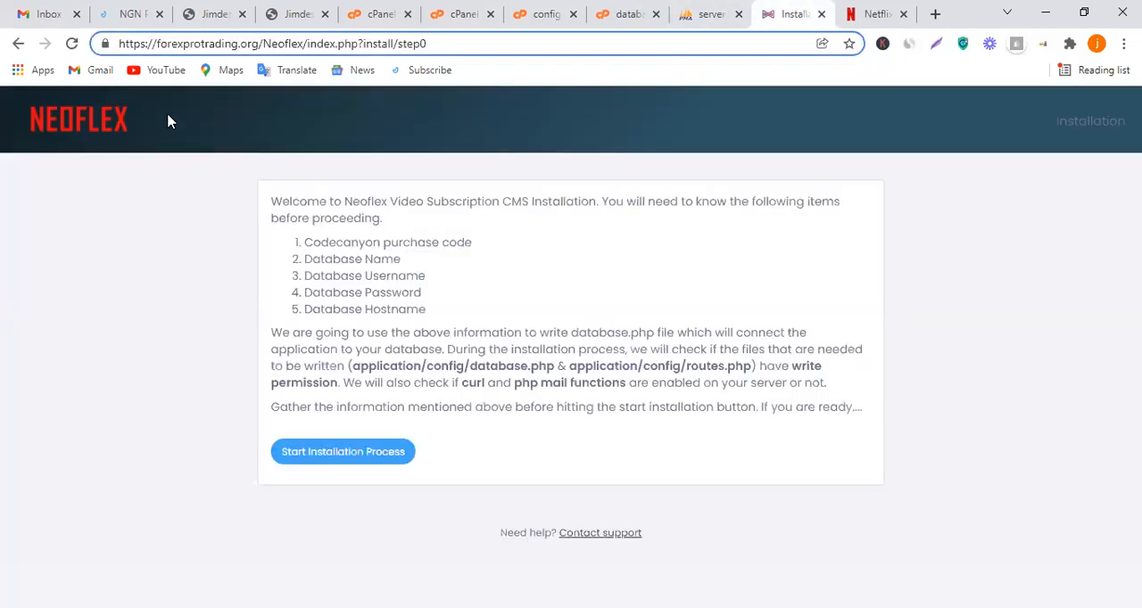
{"action": "left_click", "coordinate": [16, 44]}
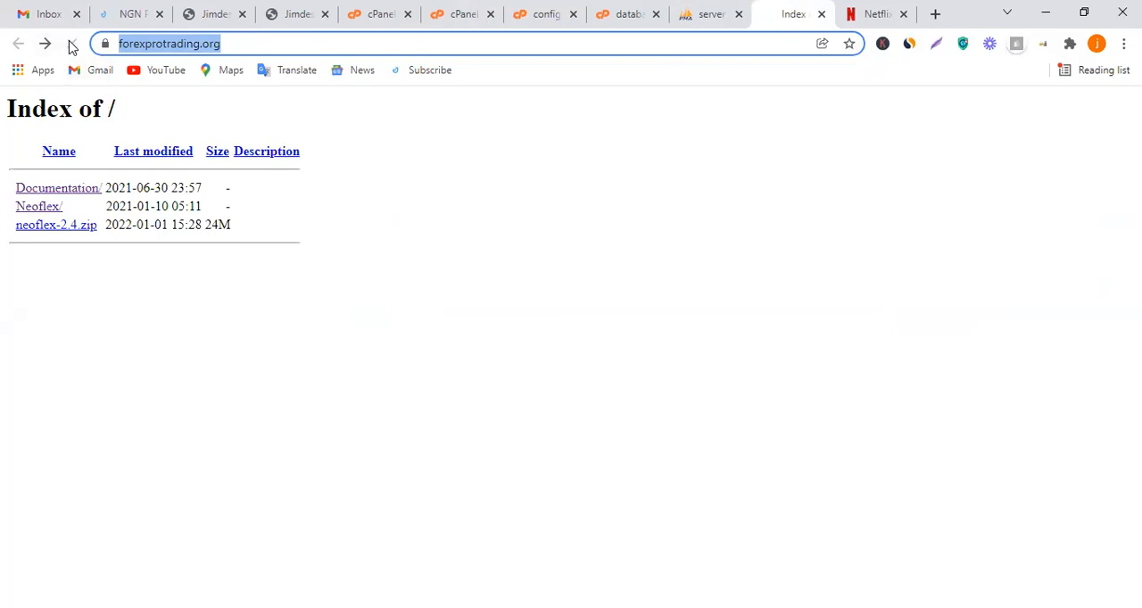
{"action": "left_click", "coordinate": [821, 14]}
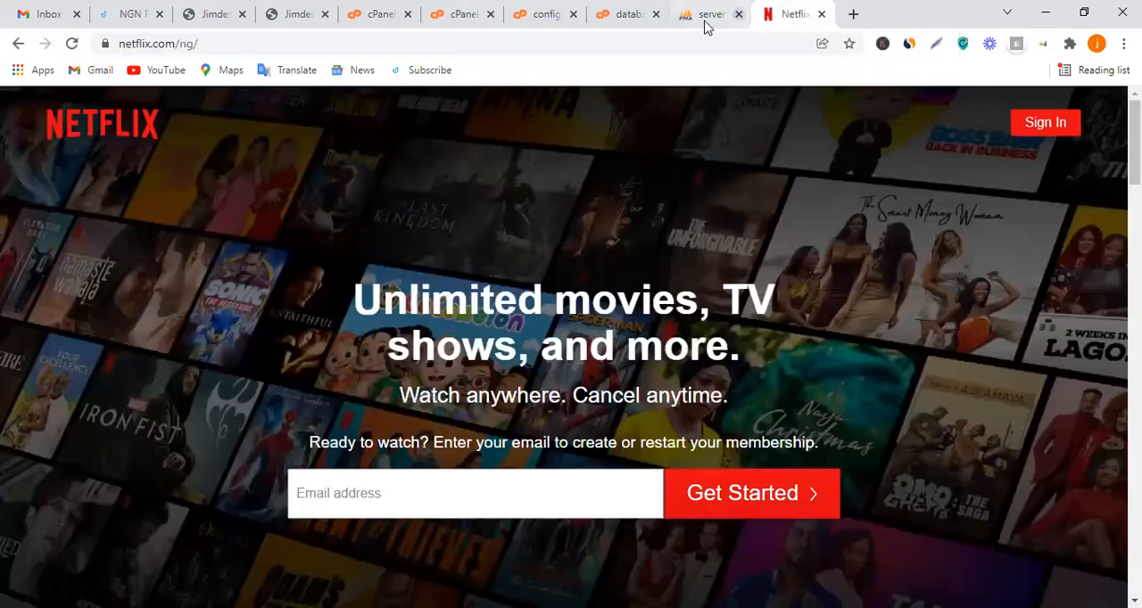
{"action": "left_click", "coordinate": [624, 13]}
{"action": "left_click", "coordinate": [539, 14]}
{"action": "left_click", "coordinate": [459, 13]}
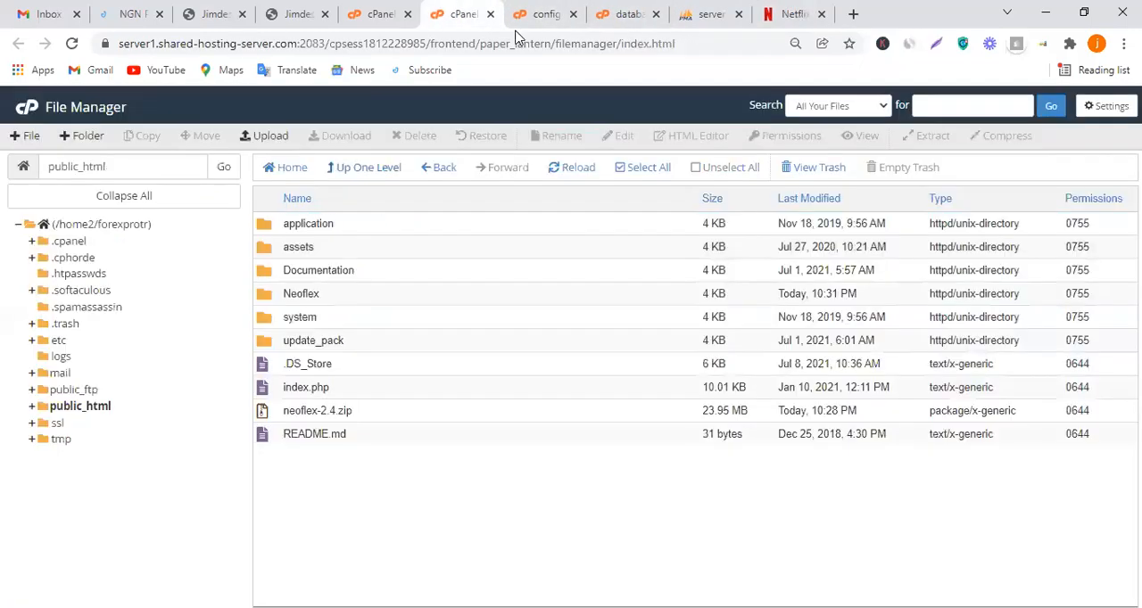
{"action": "left_click", "coordinate": [379, 14]}
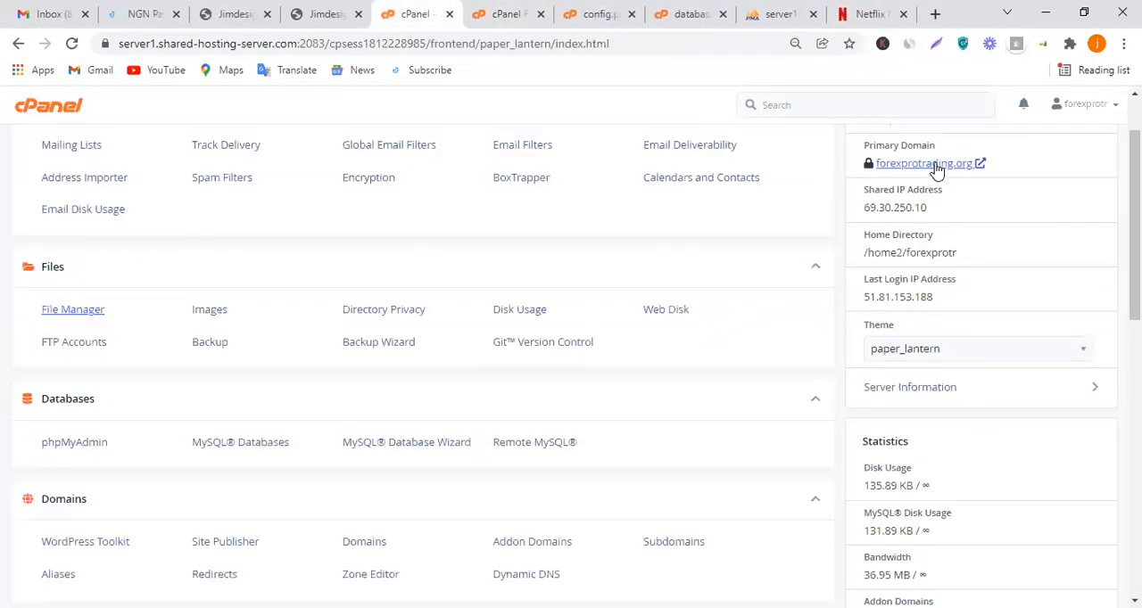
{"action": "left_click", "coordinate": [935, 165]}
{"action": "left_click_drag", "start_coordinate": [456, 7], "coordinate": [767, 16]}
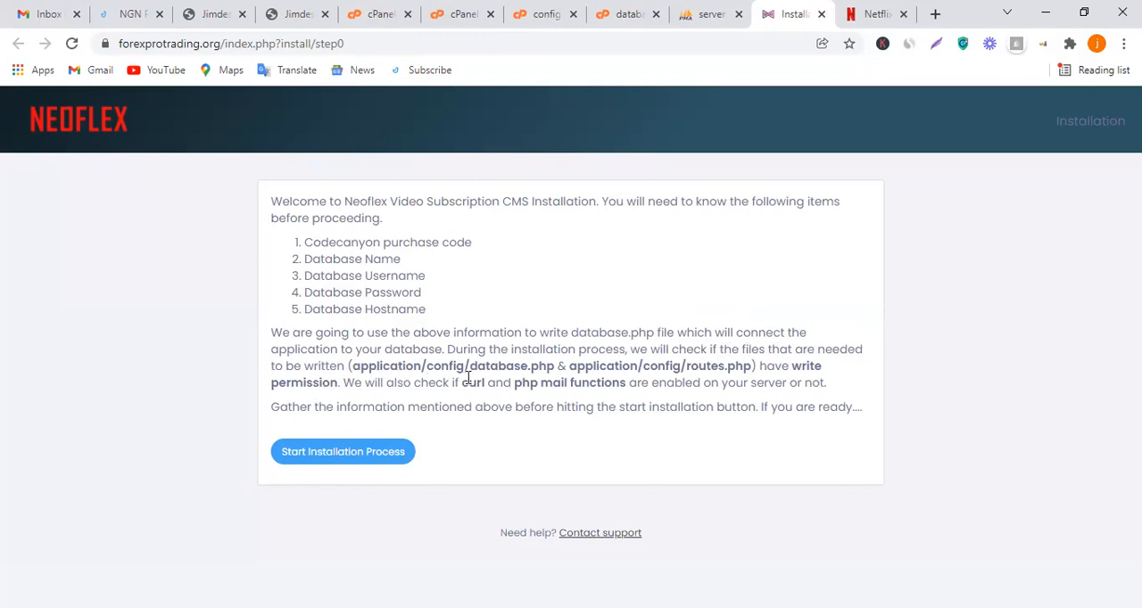
Start the Neoflex installation process and continue past the purchase code page
{"action": "left_click", "coordinate": [349, 451]}
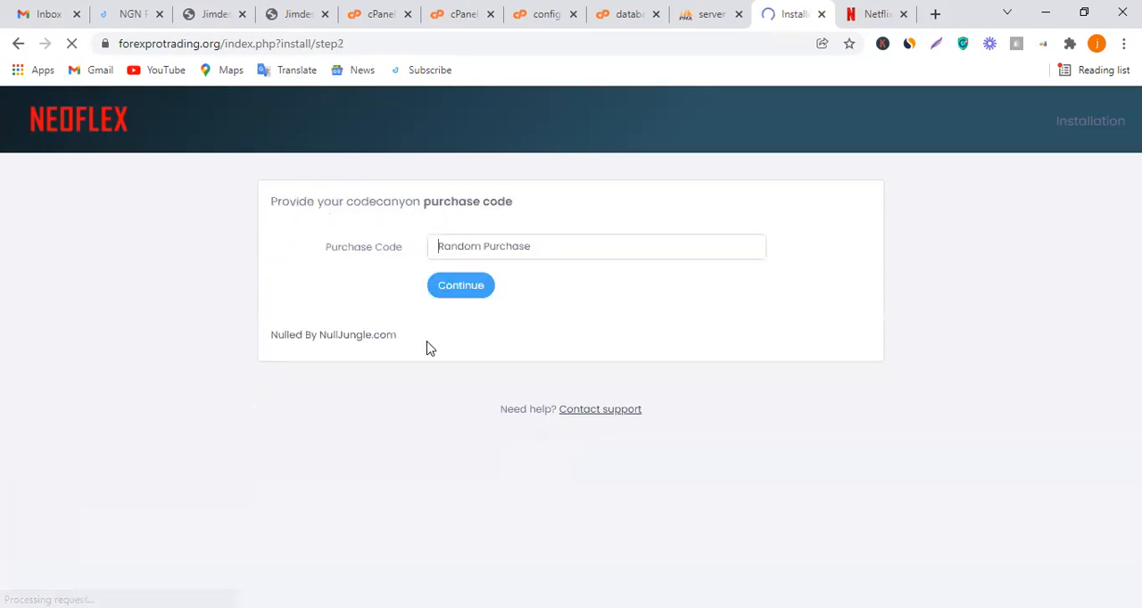
{"action": "left_click", "coordinate": [462, 296]}
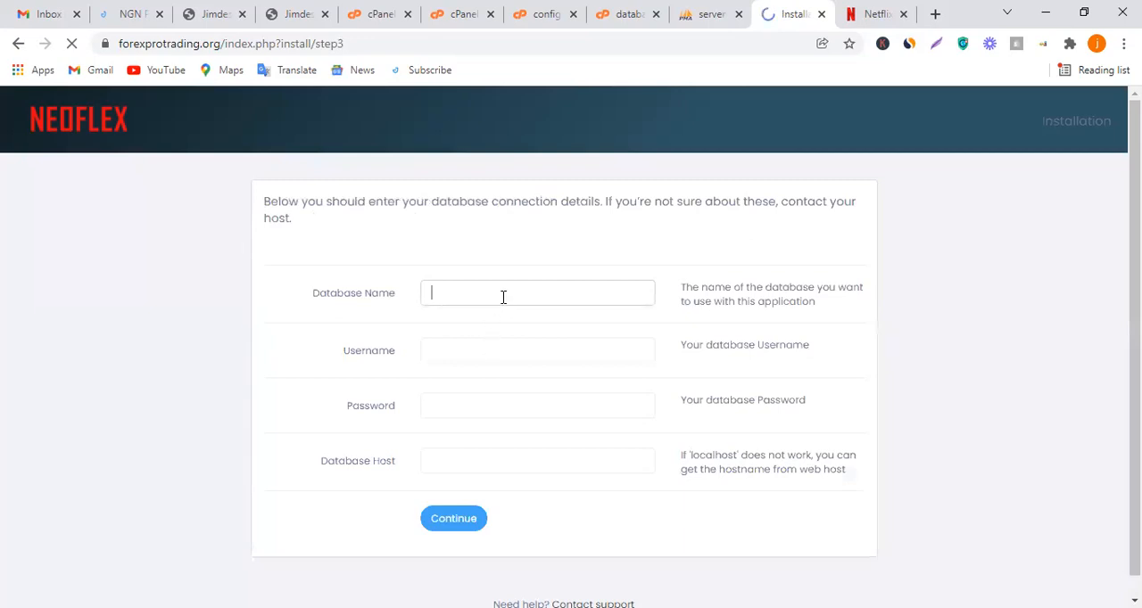
Enter forexpro_netflix as both the database name and the database username in the installer's connection details
{"action": "left_click", "coordinate": [502, 298]}
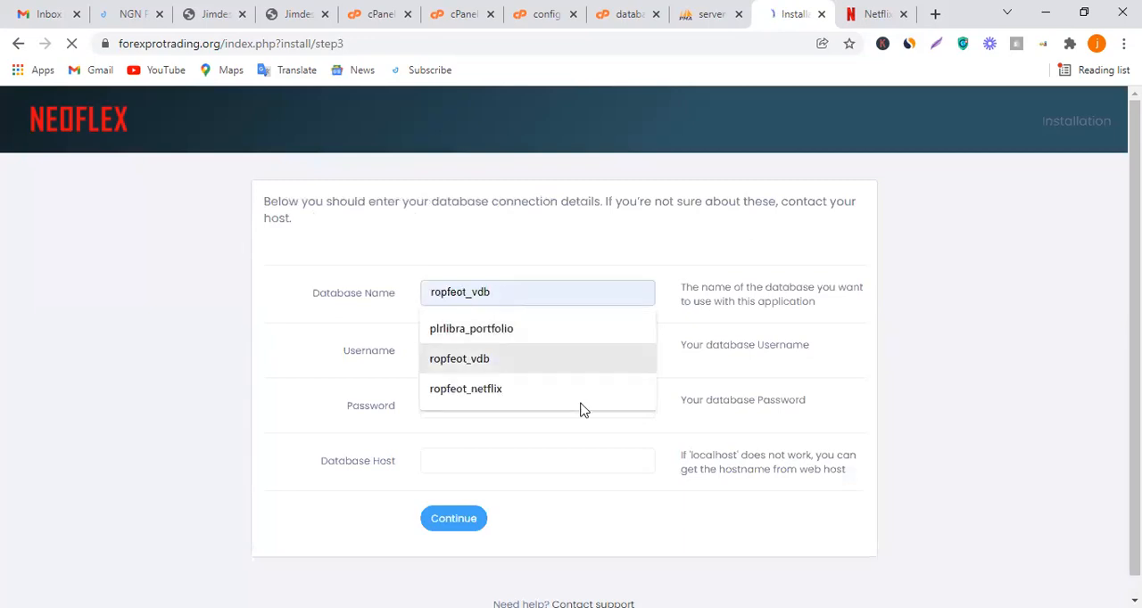
{"action": "left_click", "coordinate": [807, 414]}
{"action": "left_click", "coordinate": [516, 288]}
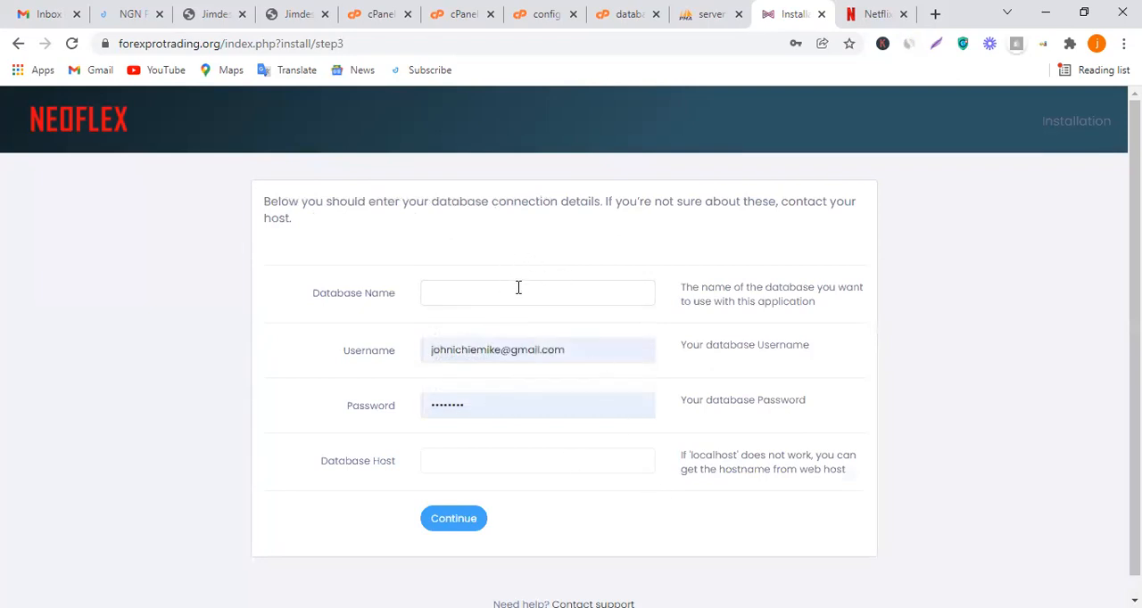
{"action": "left_click", "coordinate": [536, 293]}
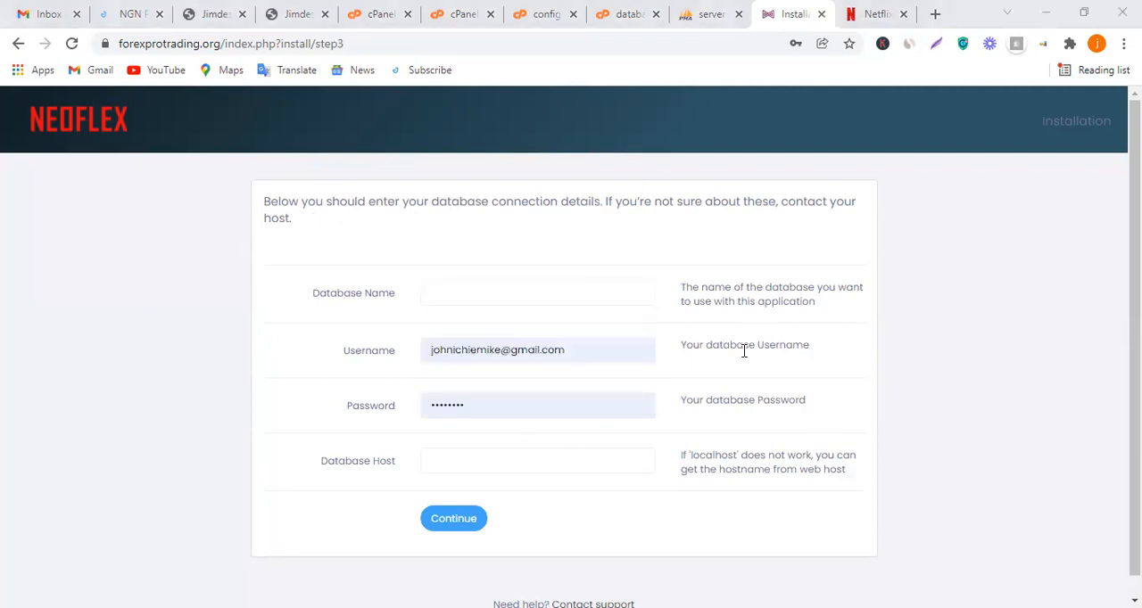
{"action": "right_click", "coordinate": [551, 295]}
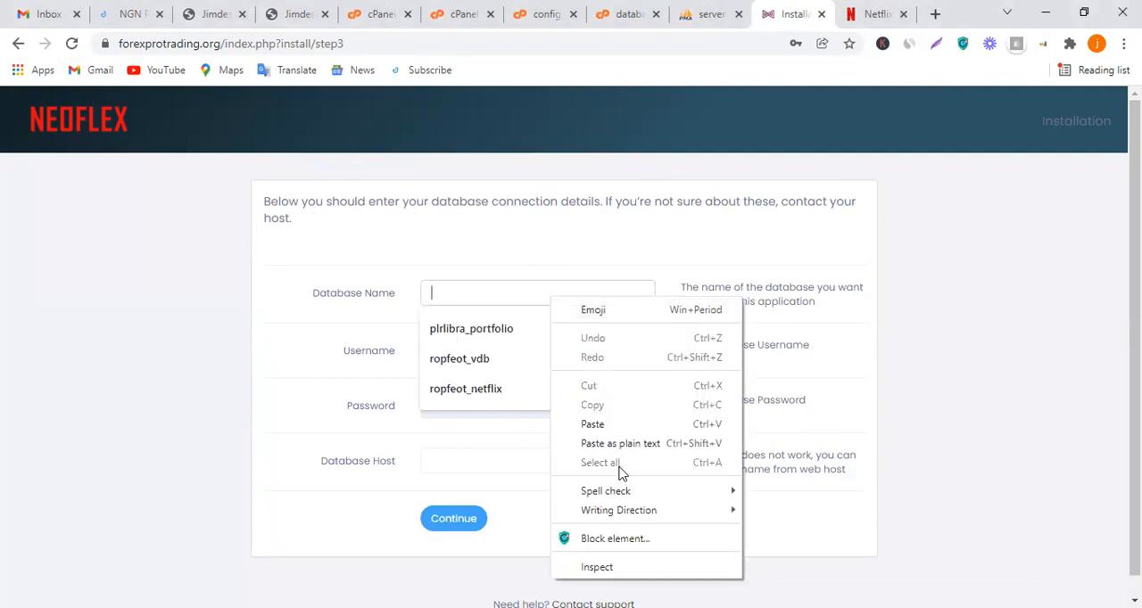
{"action": "left_click", "coordinate": [615, 426]}
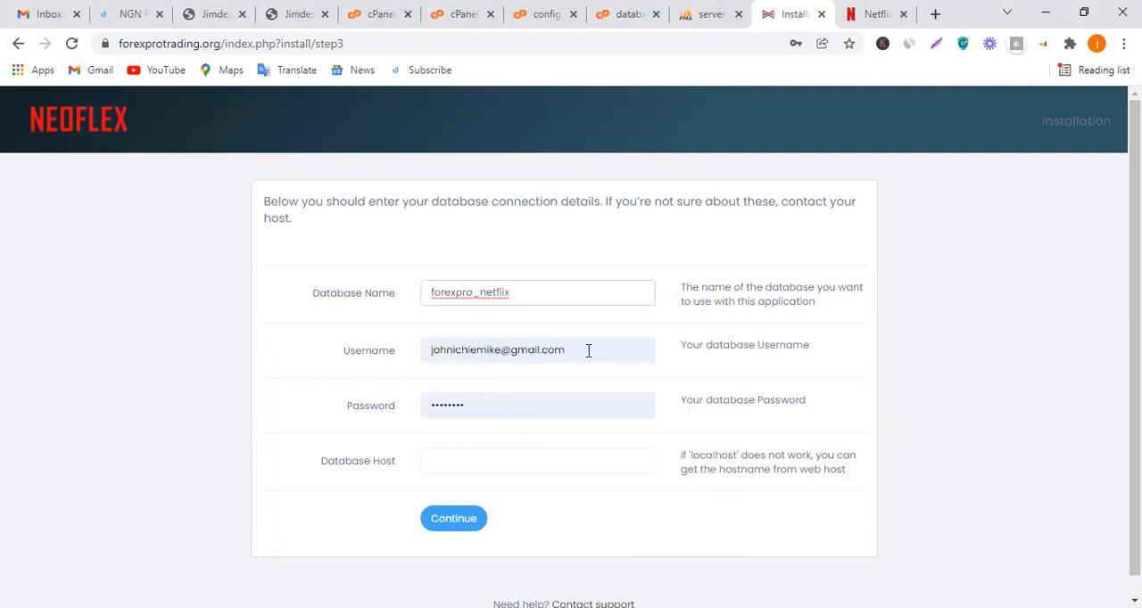
{"action": "left_click_drag", "start_coordinate": [588, 351], "coordinate": [401, 346]}
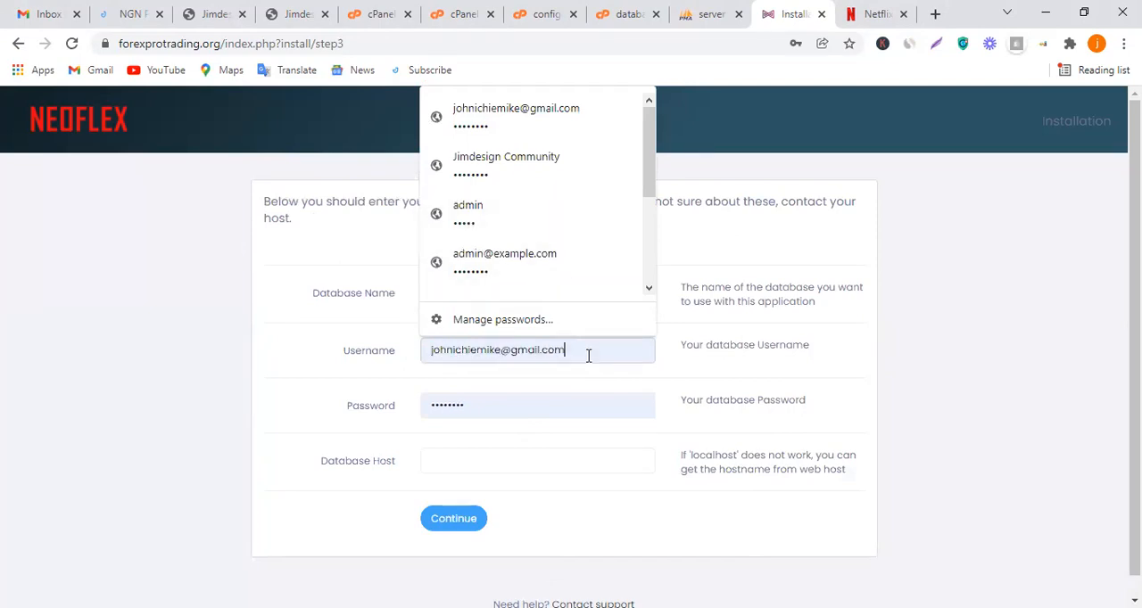
{"action": "left_click_drag", "start_coordinate": [468, 357], "coordinate": [398, 360]}
{"action": "right_click", "coordinate": [461, 362]}
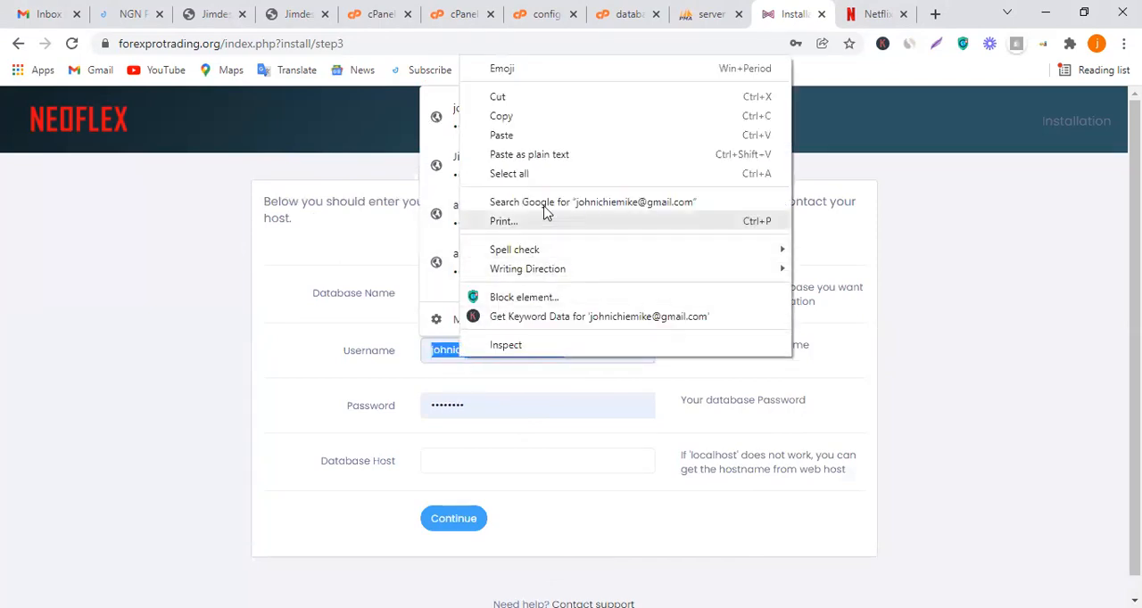
{"action": "left_click", "coordinate": [501, 136]}
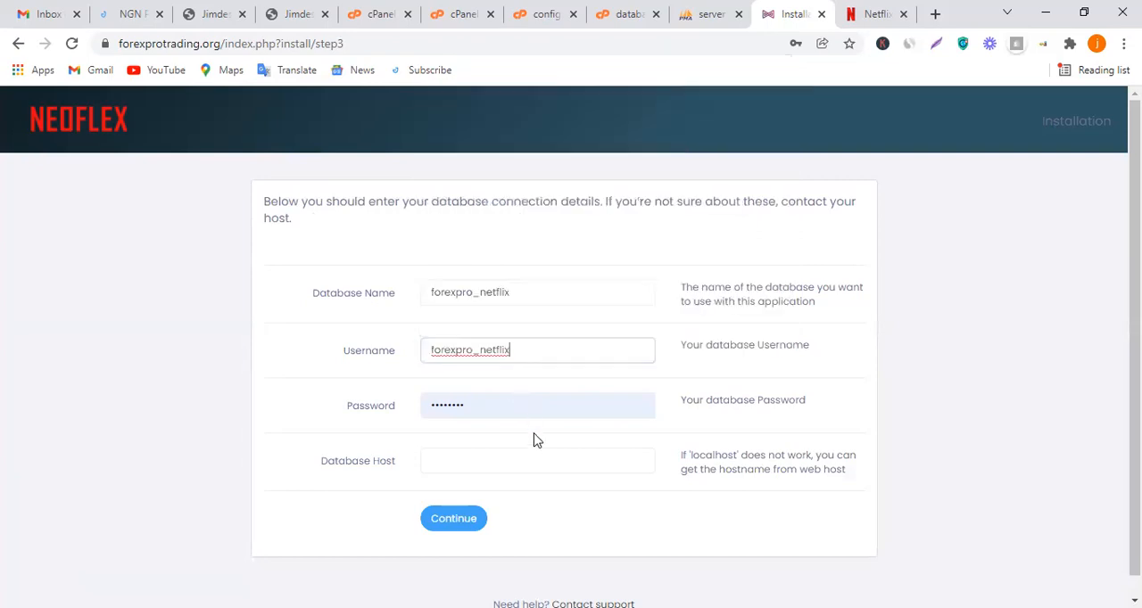
Replace the autofilled entry in the password field with the copied database password
{"action": "left_click_drag", "start_coordinate": [508, 408], "coordinate": [382, 402]}
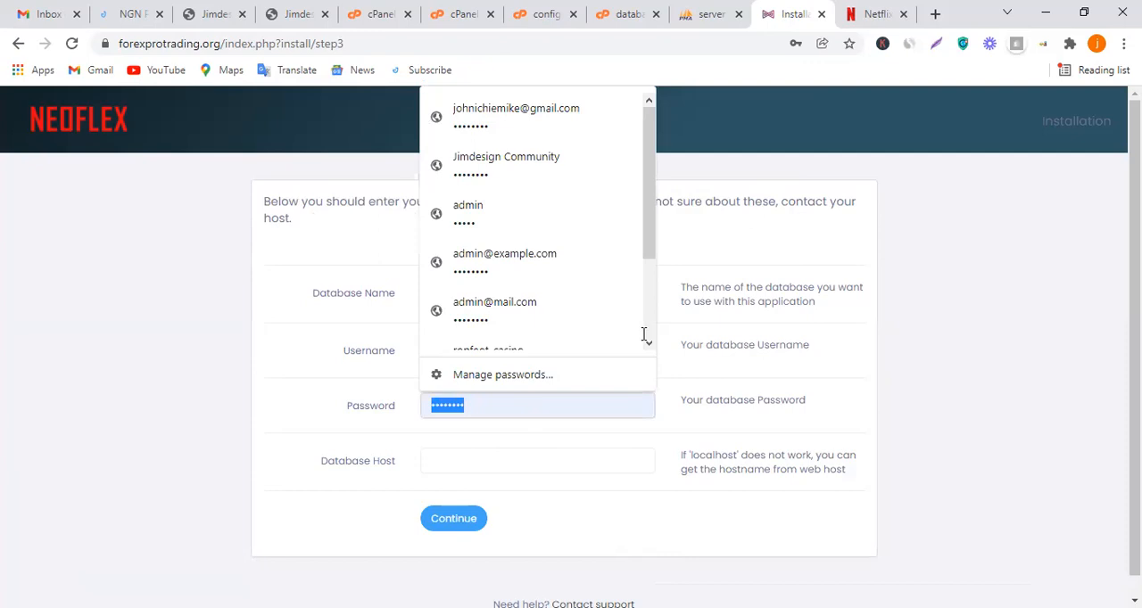
{"action": "key", "text": "alt+Tab"}
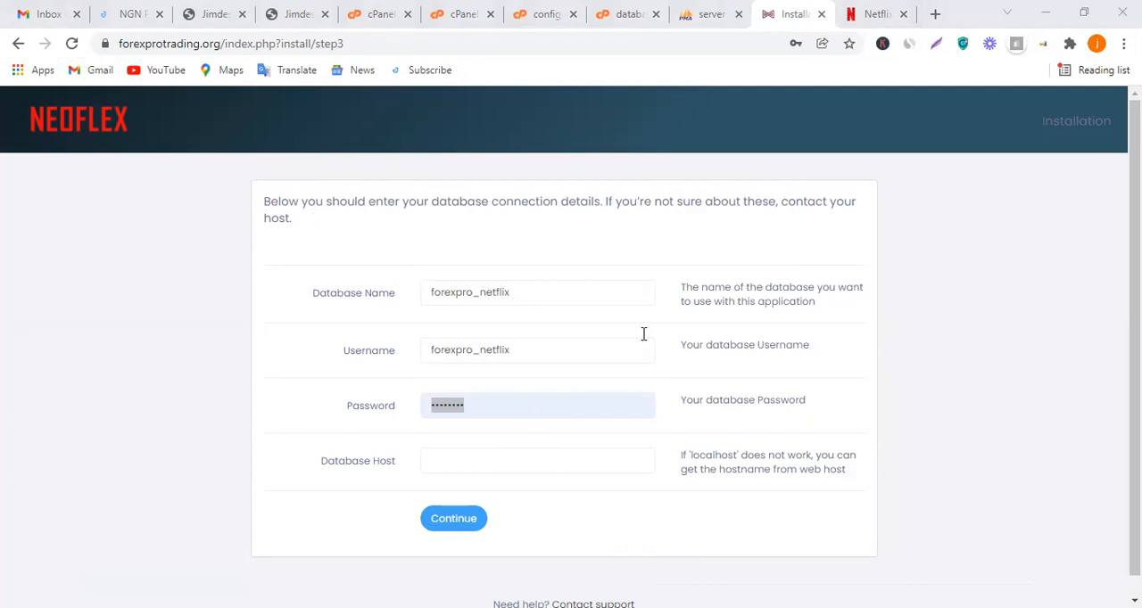
{"action": "right_click", "coordinate": [497, 412]}
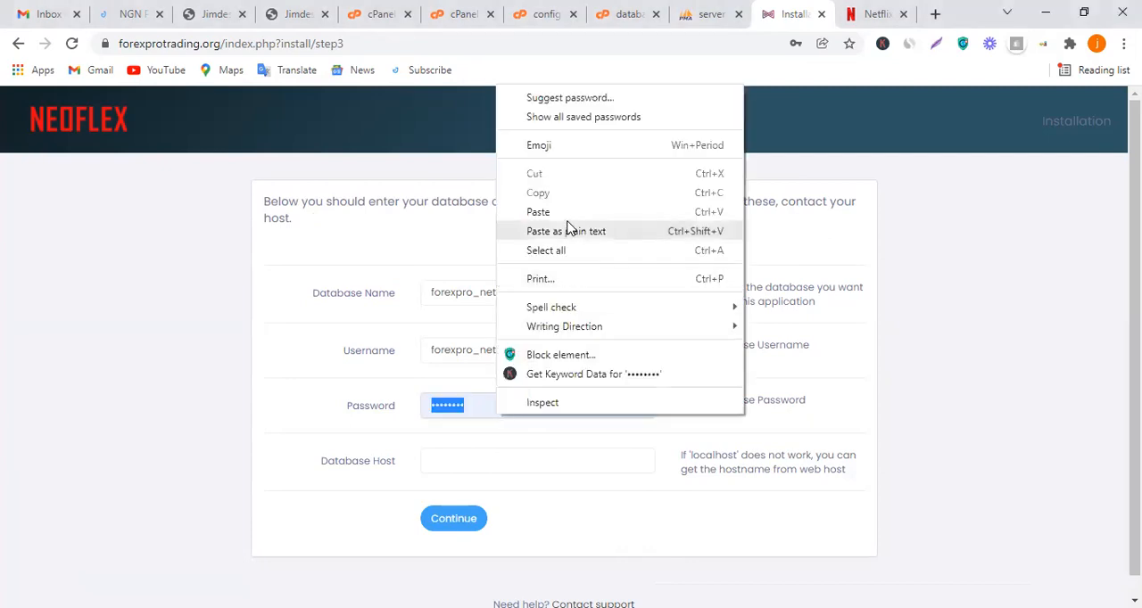
{"action": "left_click", "coordinate": [538, 213]}
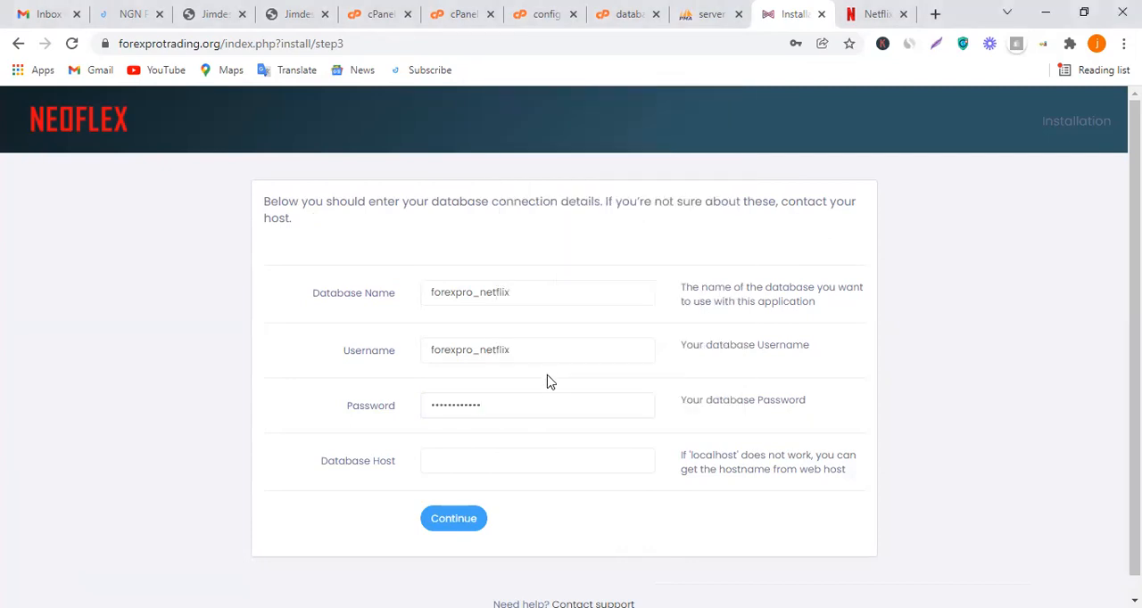
Set the database host to localhost and submit the database connection details
{"action": "scroll", "coordinate": [550, 383], "scroll_direction": "down", "scroll_amount": 1}
{"action": "left_click", "coordinate": [532, 438]}
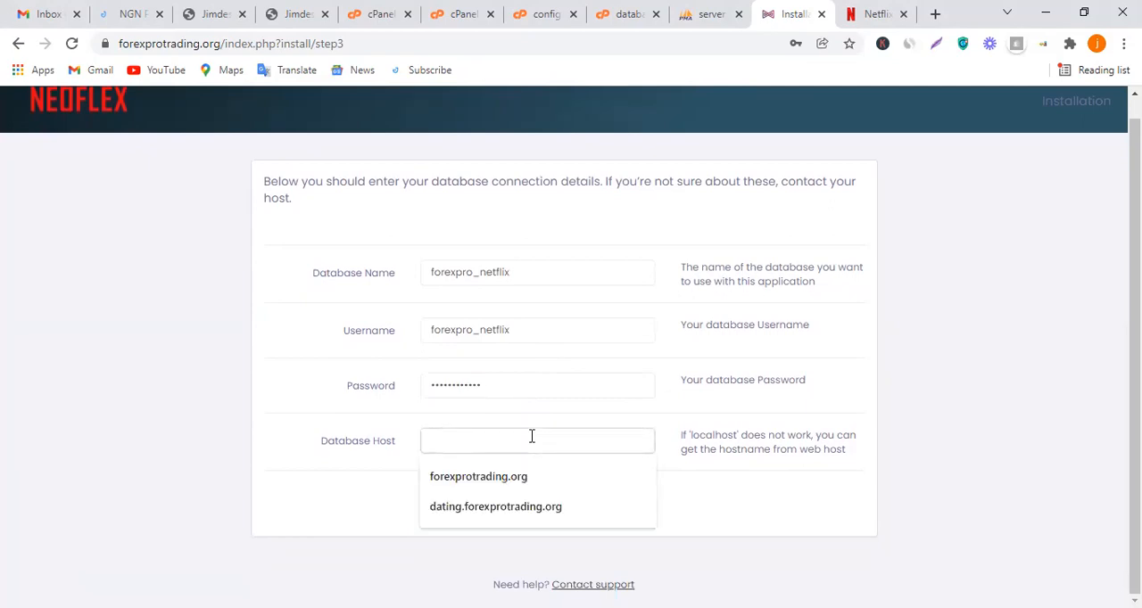
{"action": "type", "text": "localhost"}
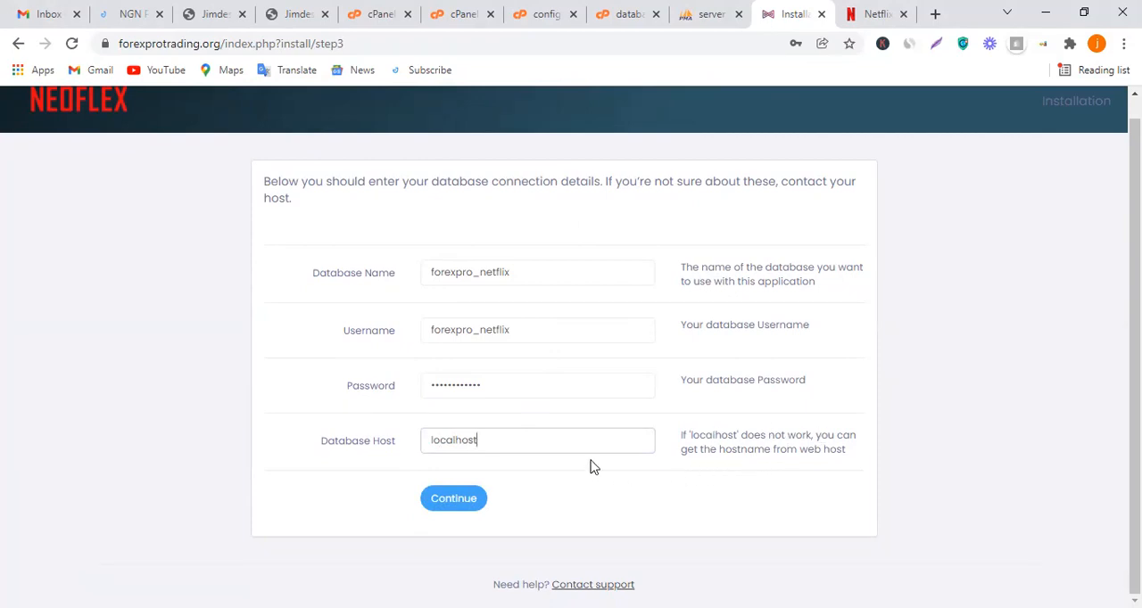
{"action": "left_click", "coordinate": [518, 459]}
{"action": "left_click", "coordinate": [455, 501]}
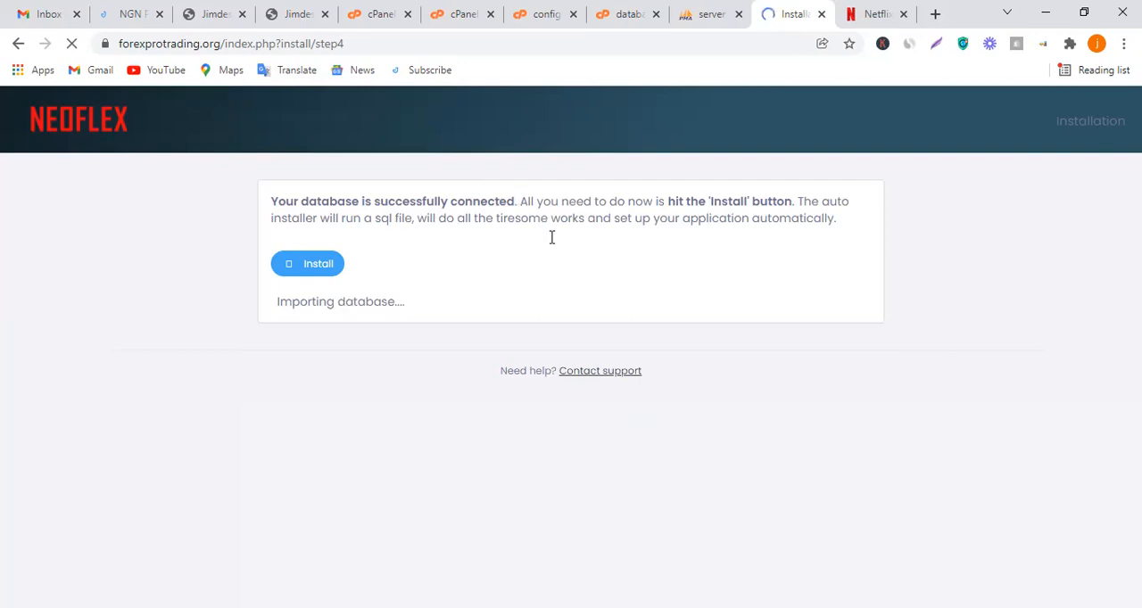
Run the automatic database install, look at forexpro_netflix in phpMyAdmin and return to the installer
{"action": "left_click", "coordinate": [310, 273]}
{"action": "left_click", "coordinate": [709, 11]}
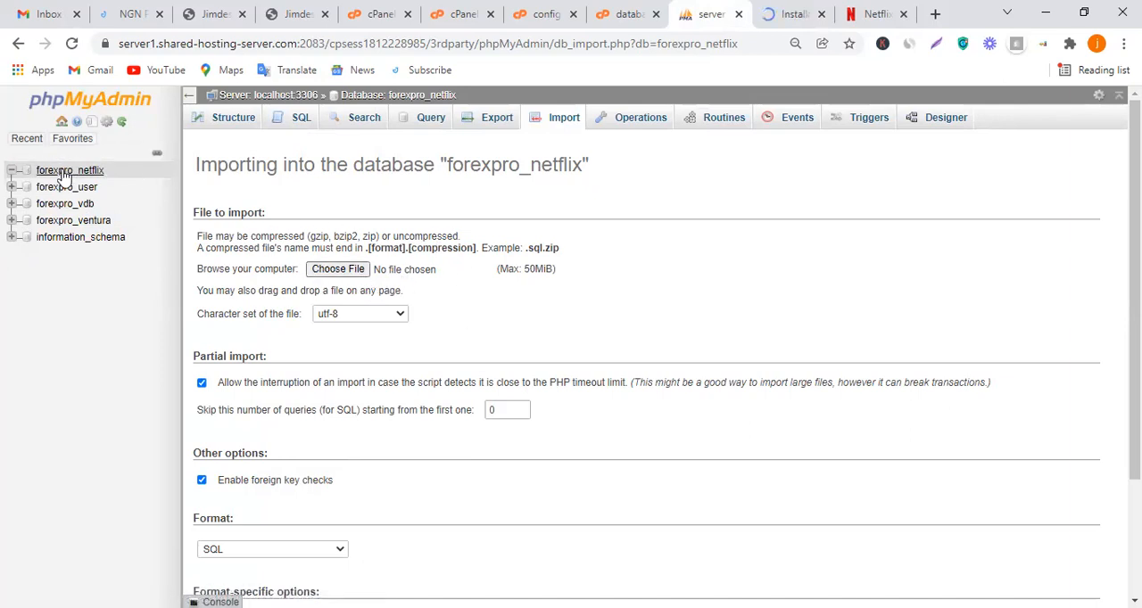
{"action": "left_click", "coordinate": [790, 13]}
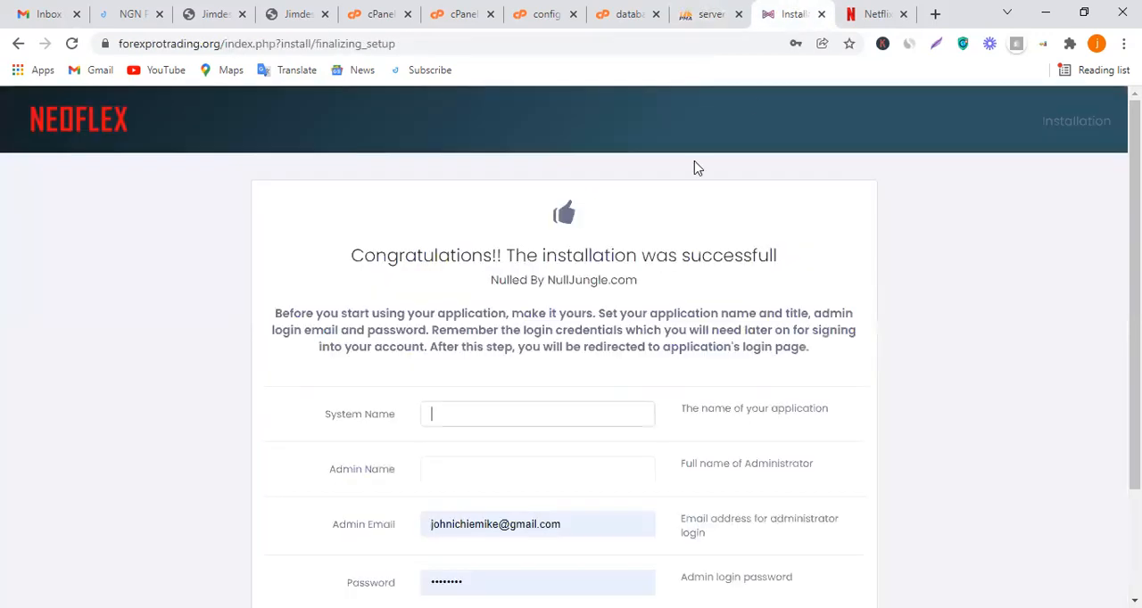
Enter netflix clone as the system name and admin as the admin name in the final setup form
{"action": "scroll", "coordinate": [550, 316], "scroll_direction": "down", "scroll_amount": 1}
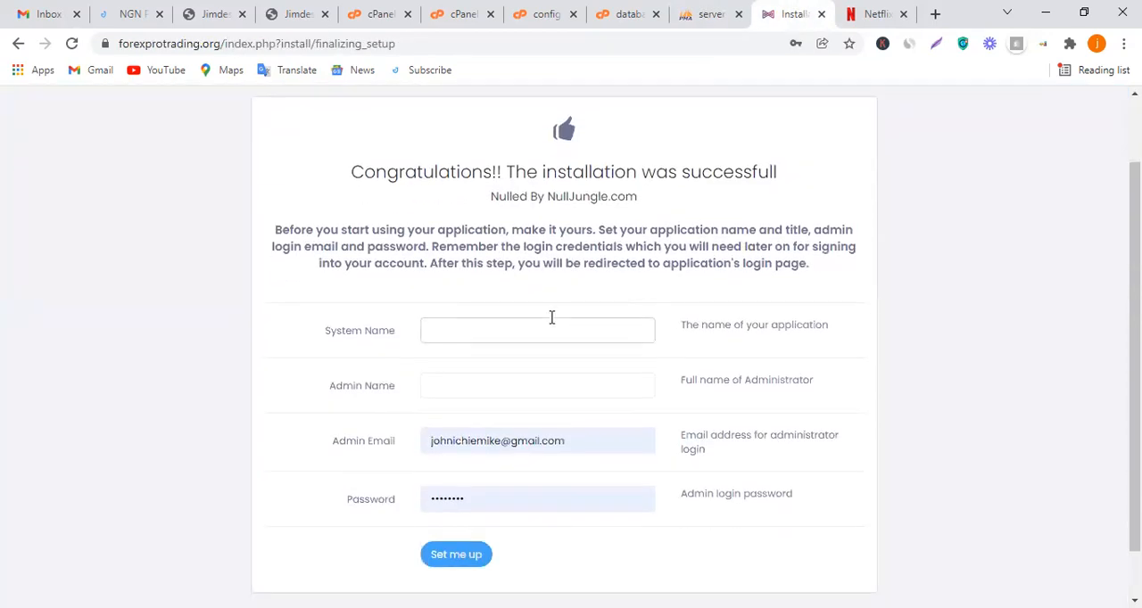
{"action": "type", "text": "netflix clone"}
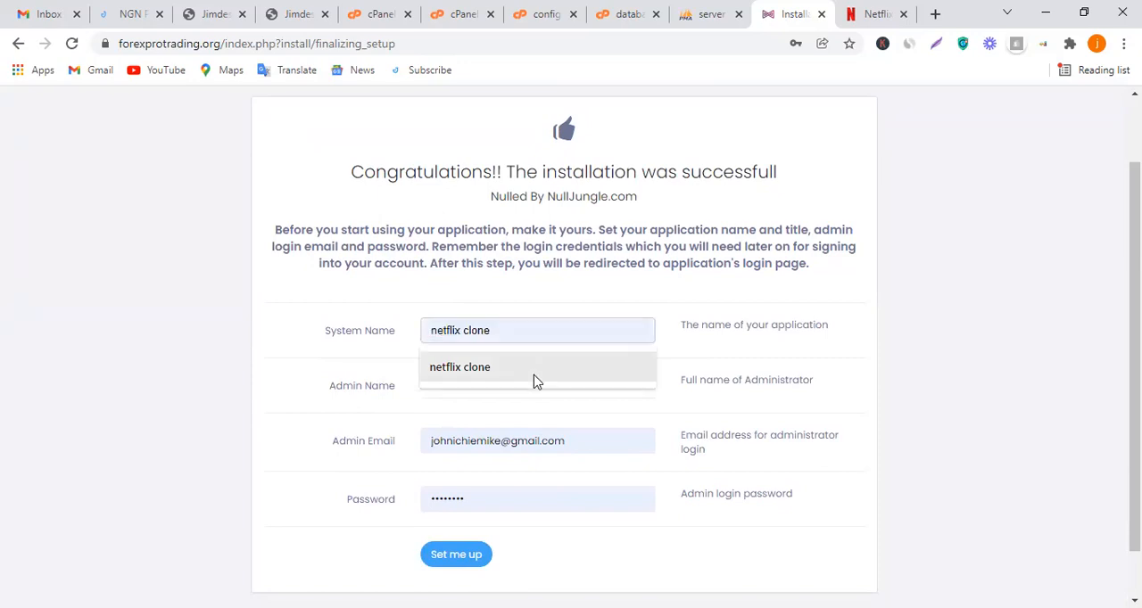
{"action": "left_click", "coordinate": [535, 379]}
{"action": "left_click", "coordinate": [520, 390]}
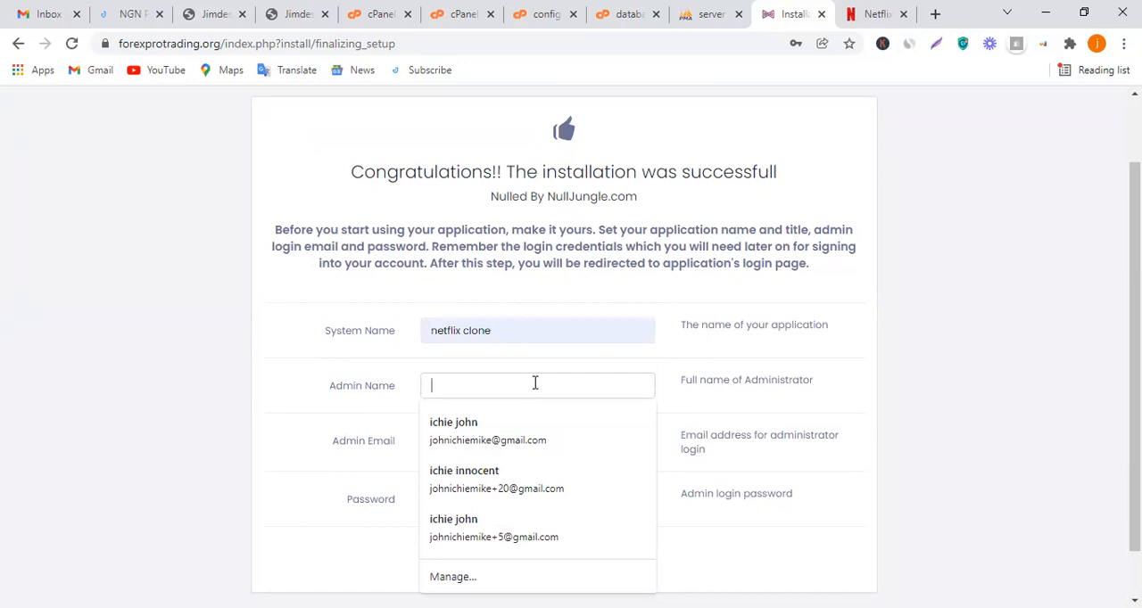
{"action": "type", "text": "a"}
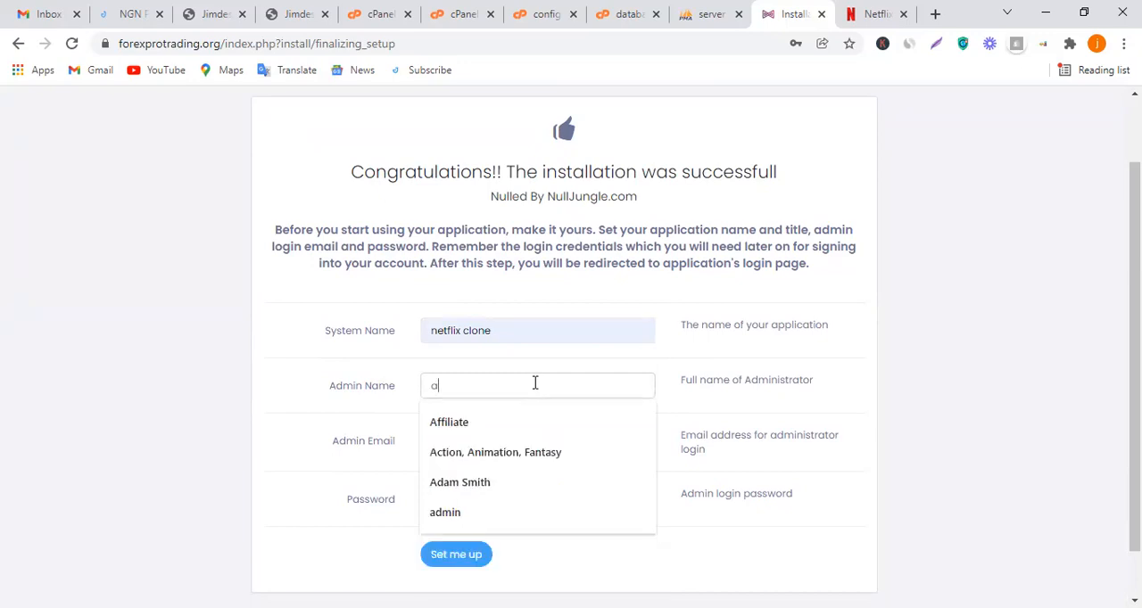
{"action": "type", "text": "dmin"}
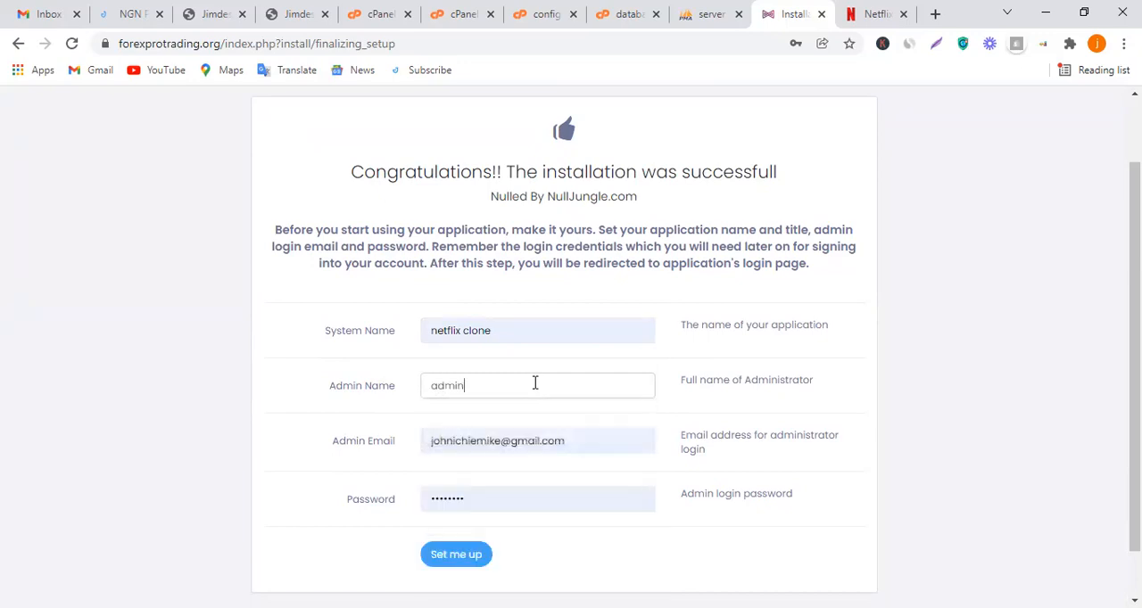
Replace the autofilled admin login password with the chosen one and submit the final setup form
{"action": "scroll", "coordinate": [542, 416], "scroll_direction": "down", "scroll_amount": 1}
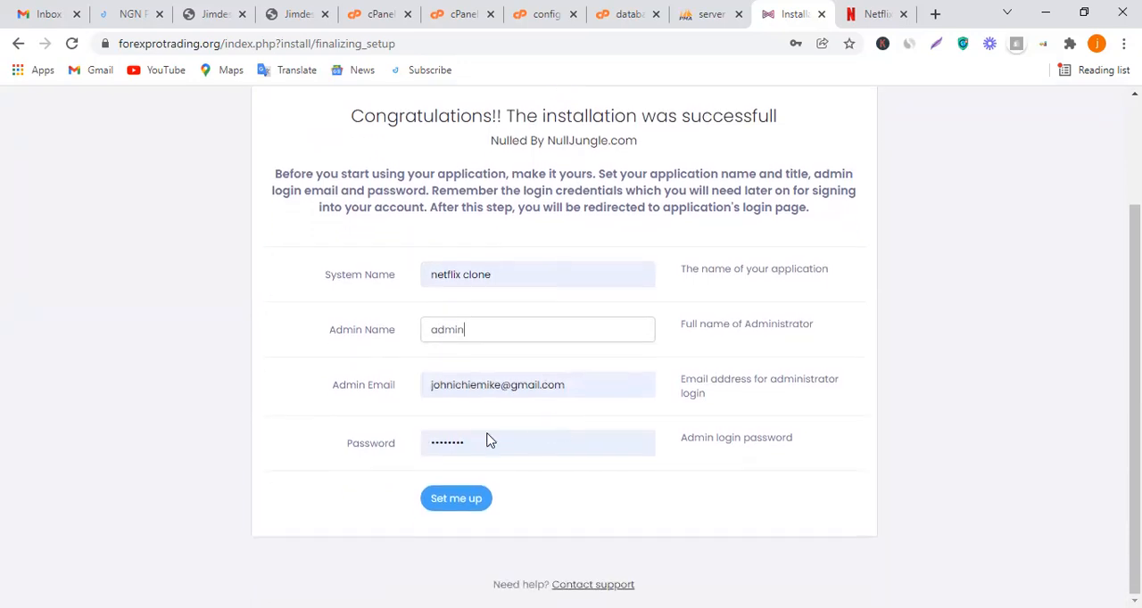
{"action": "left_click_drag", "start_coordinate": [508, 449], "coordinate": [413, 444]}
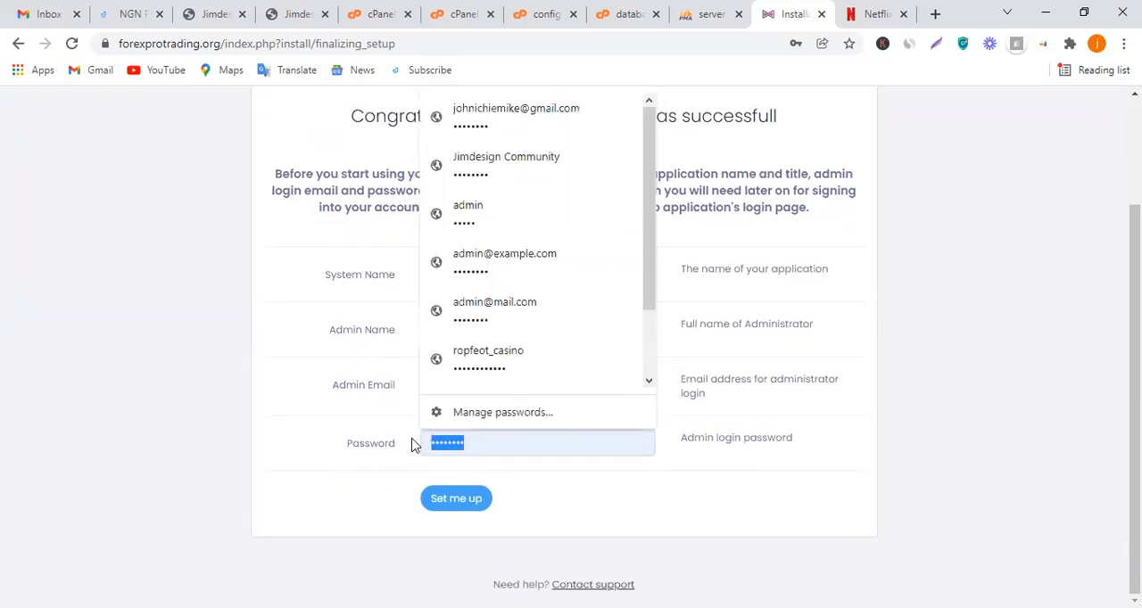
{"action": "type", "text": "••"}
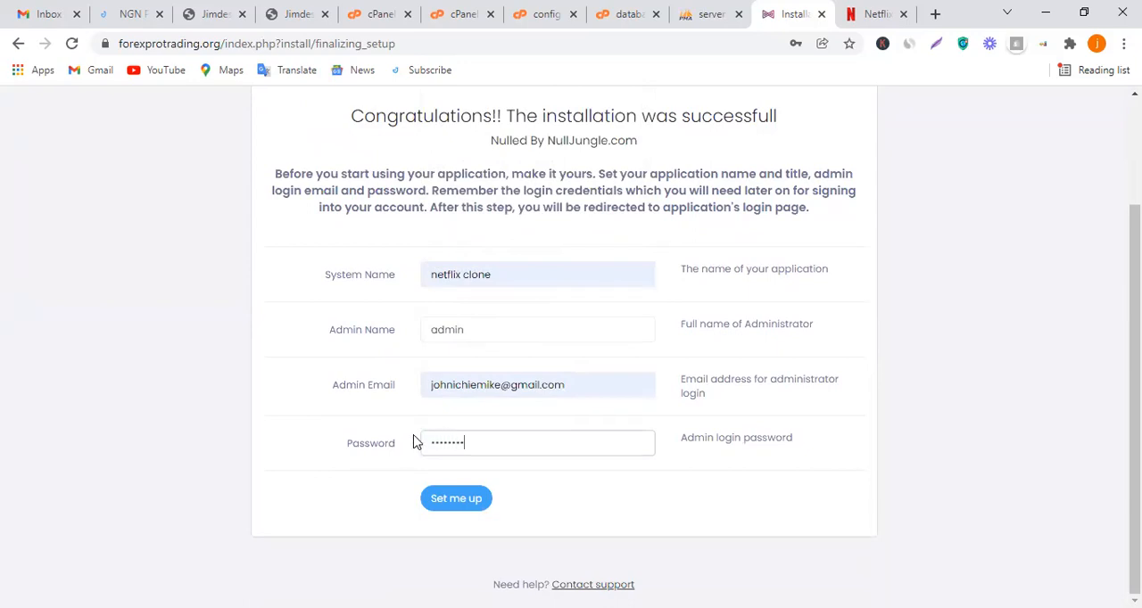
{"action": "left_click", "coordinate": [456, 508]}
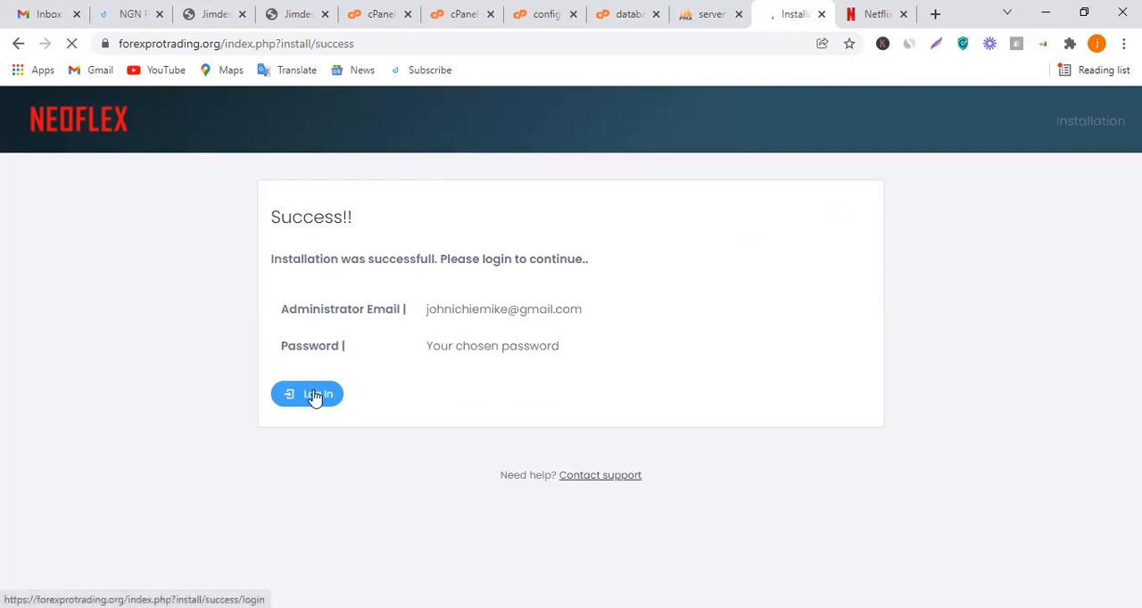
Switch to phpMyAdmin and expand the forexpro_netflix database to inspect its tables
{"action": "left_click", "coordinate": [357, 36]}
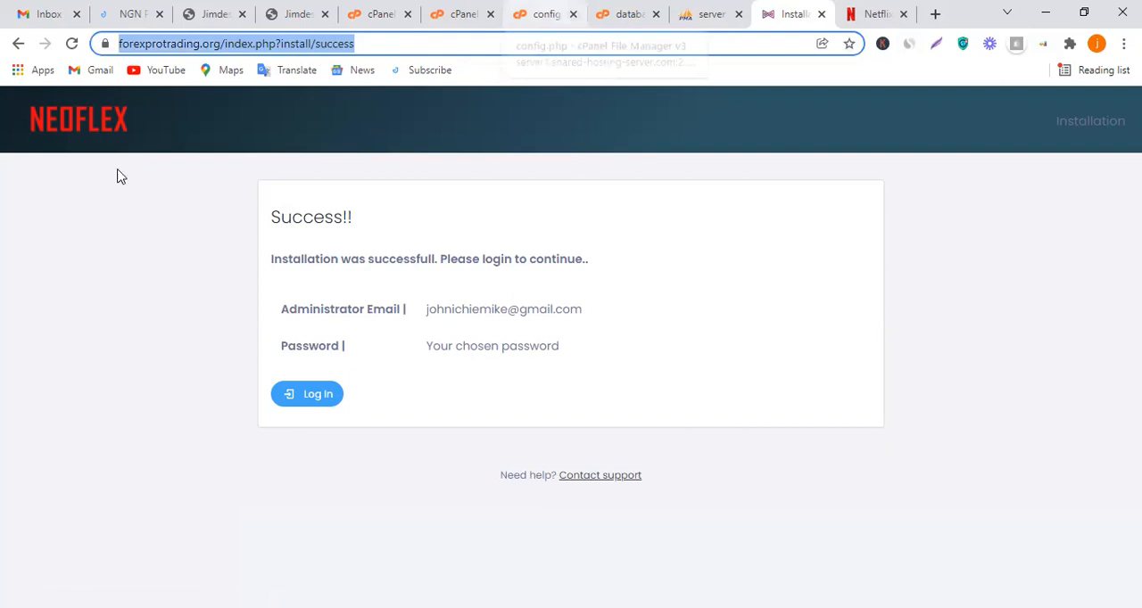
{"action": "key", "text": "ctrl+shift+Tab"}
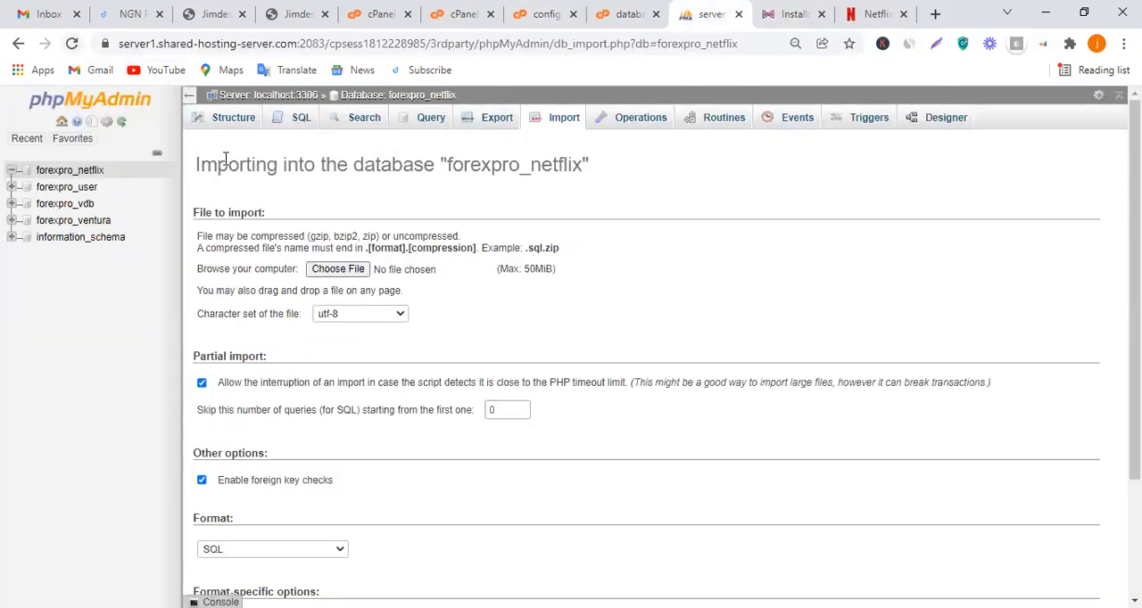
{"action": "left_click", "coordinate": [51, 170]}
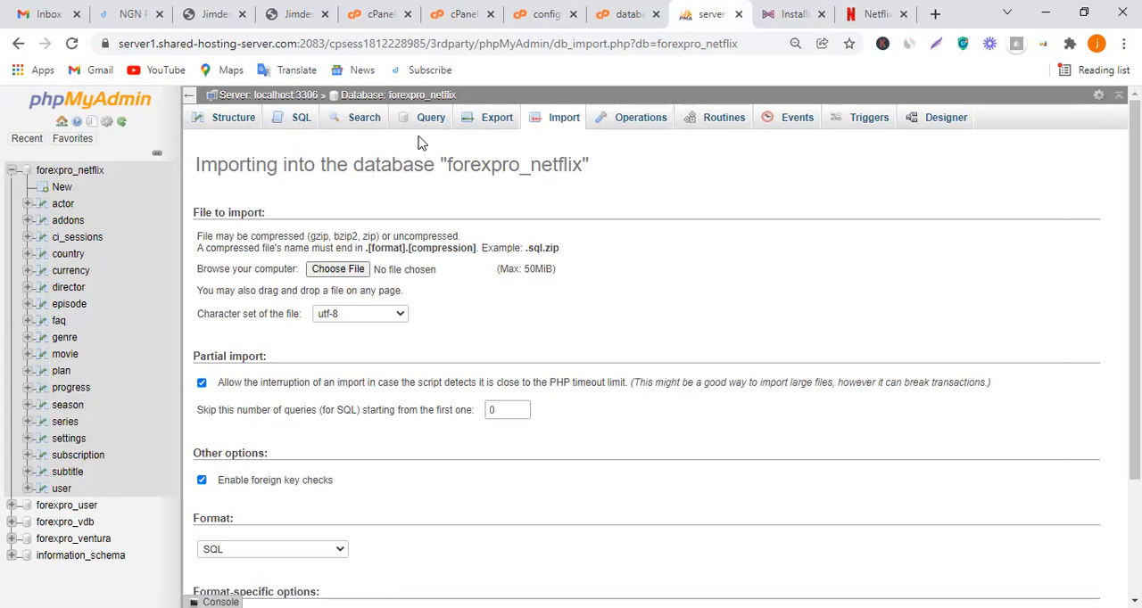
Visit the primary domain forexprotrading.org from cPanel, look at the Netflix site for comparison, and close the newly opened site page
{"action": "left_click", "coordinate": [544, 10]}
{"action": "left_click", "coordinate": [375, 11]}
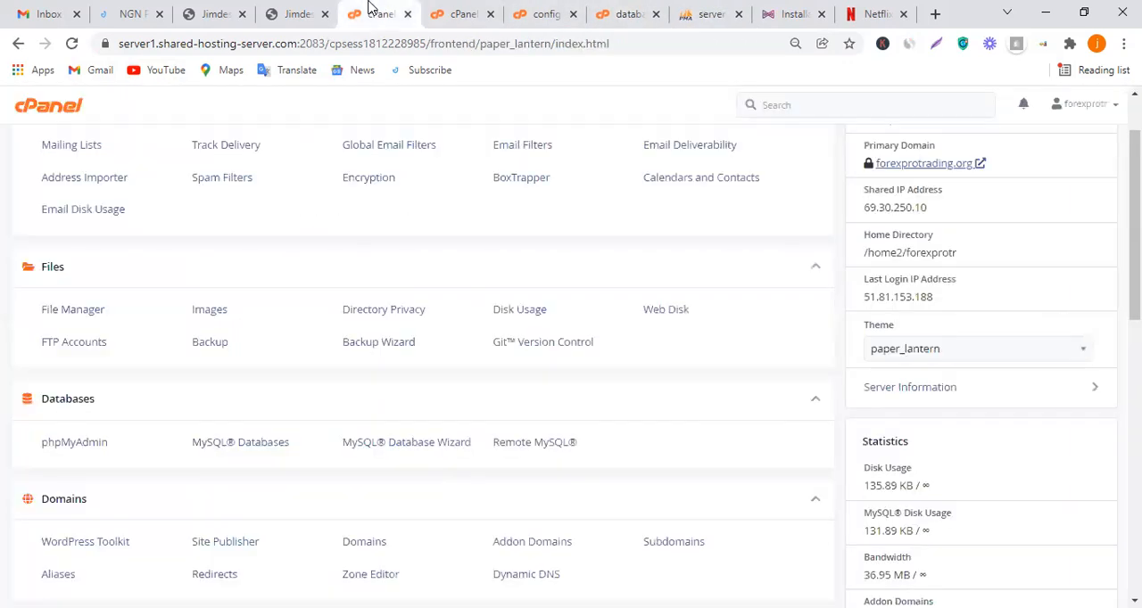
{"action": "left_click", "coordinate": [977, 181]}
{"action": "left_click_drag", "start_coordinate": [420, 9], "coordinate": [793, 14]}
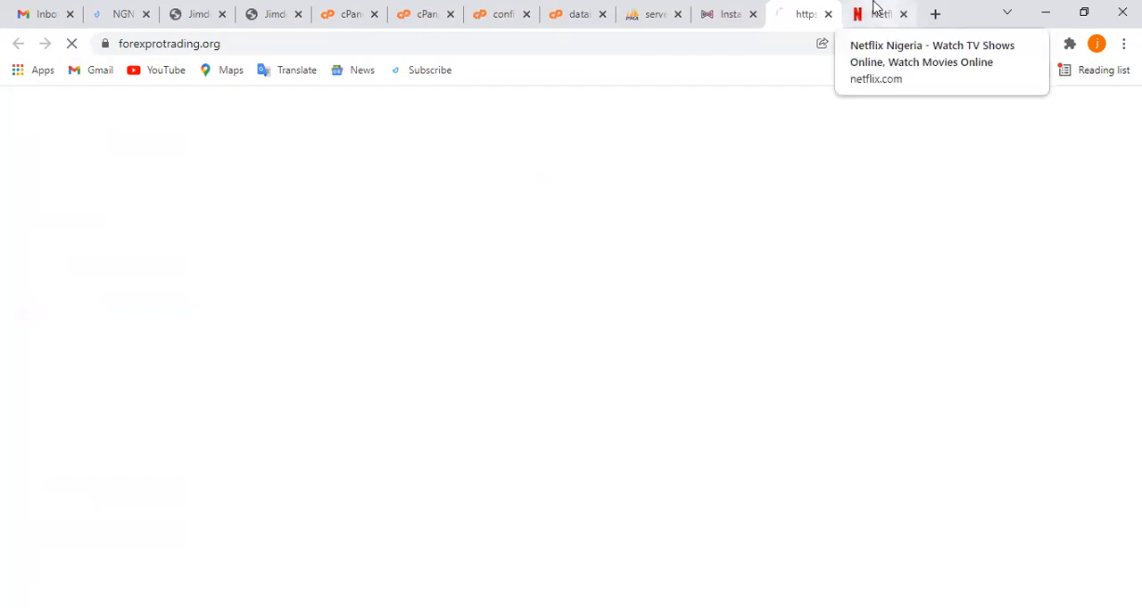
{"action": "left_click", "coordinate": [875, 11]}
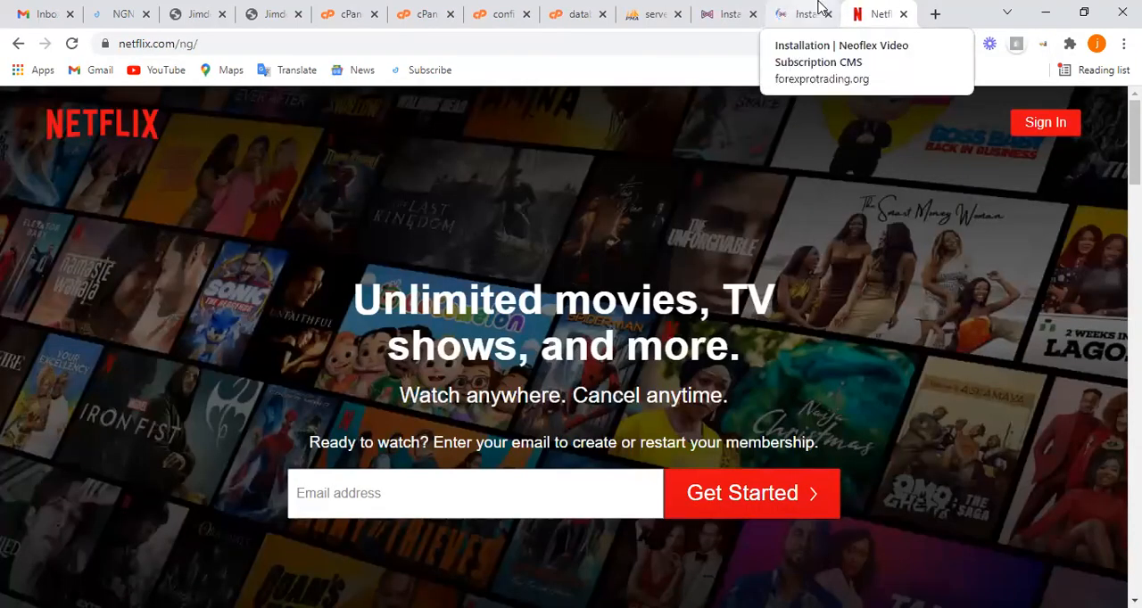
{"action": "left_click", "coordinate": [806, 13]}
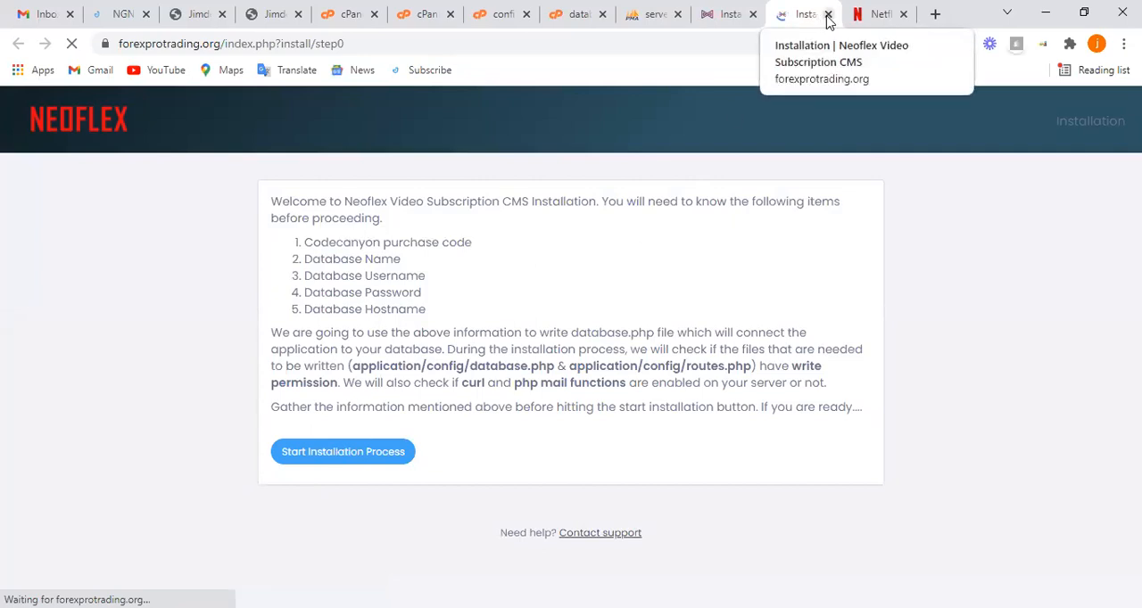
{"action": "left_click", "coordinate": [828, 15]}
Return to the installation success page and log in to the Neoflex admin dashboard with the administrator credentials
{"action": "left_click", "coordinate": [741, 13]}
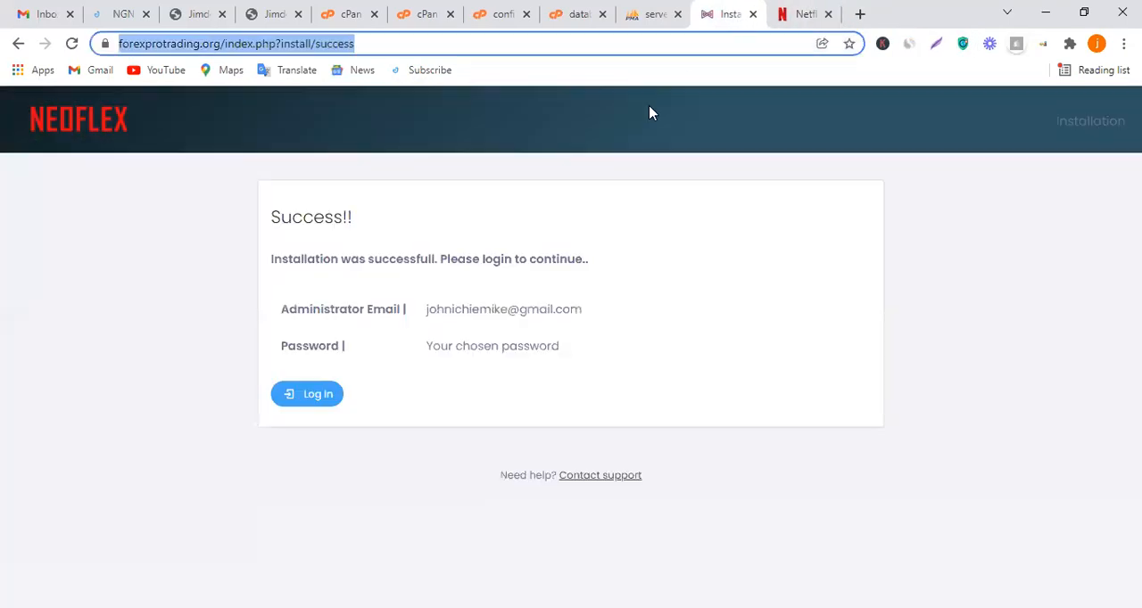
{"action": "left_click", "coordinate": [306, 402]}
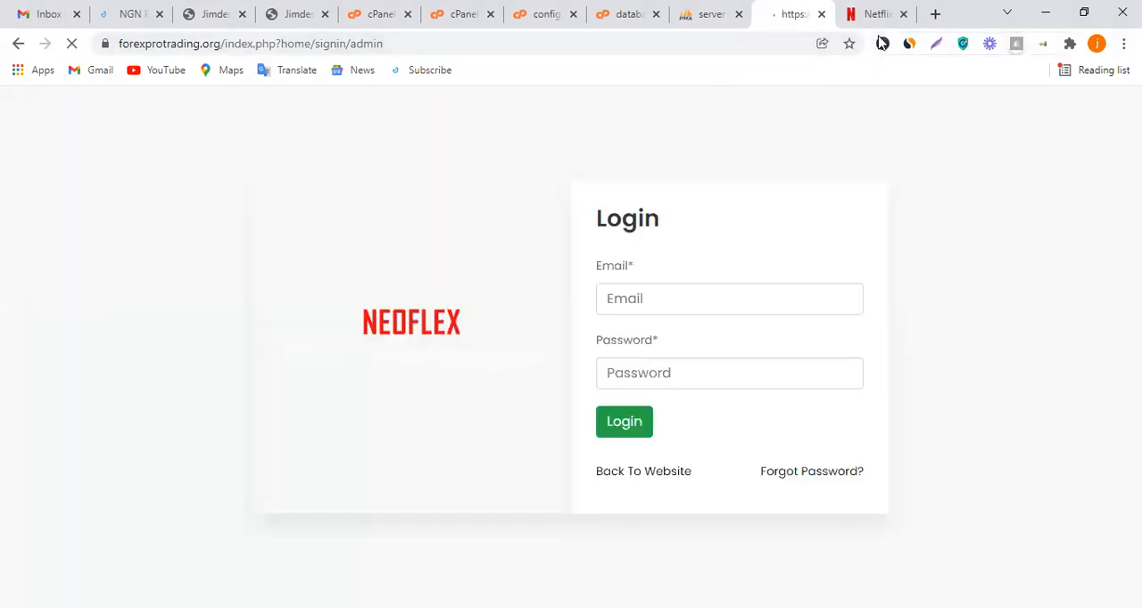
{"action": "left_click", "coordinate": [623, 430]}
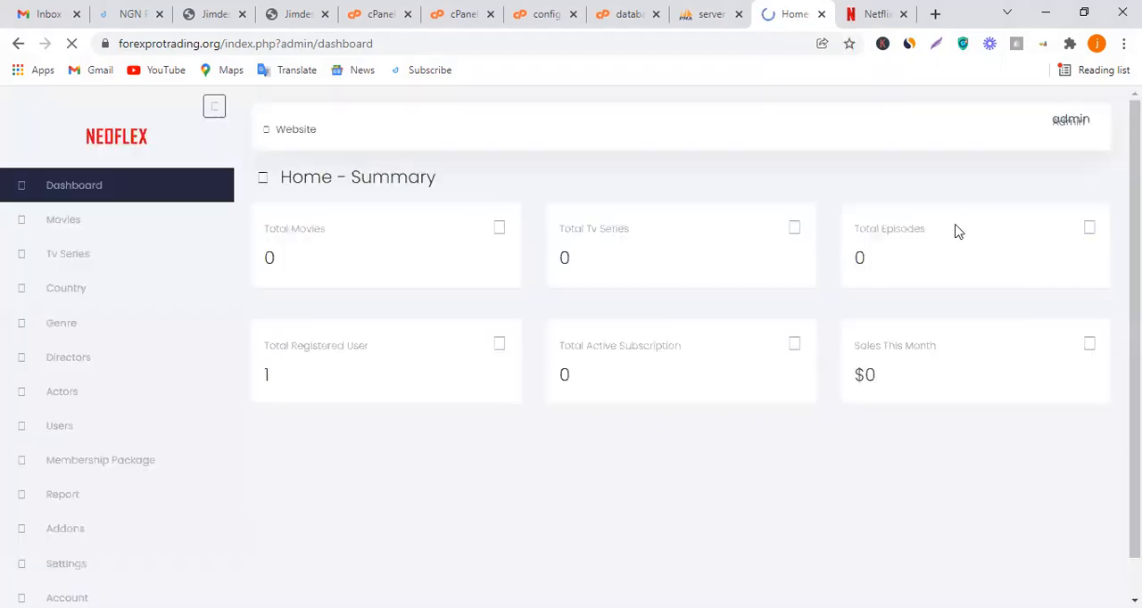
Open the public website from the admin dashboard, look over its home page and reload it through the site logo
{"action": "left_click", "coordinate": [287, 139]}
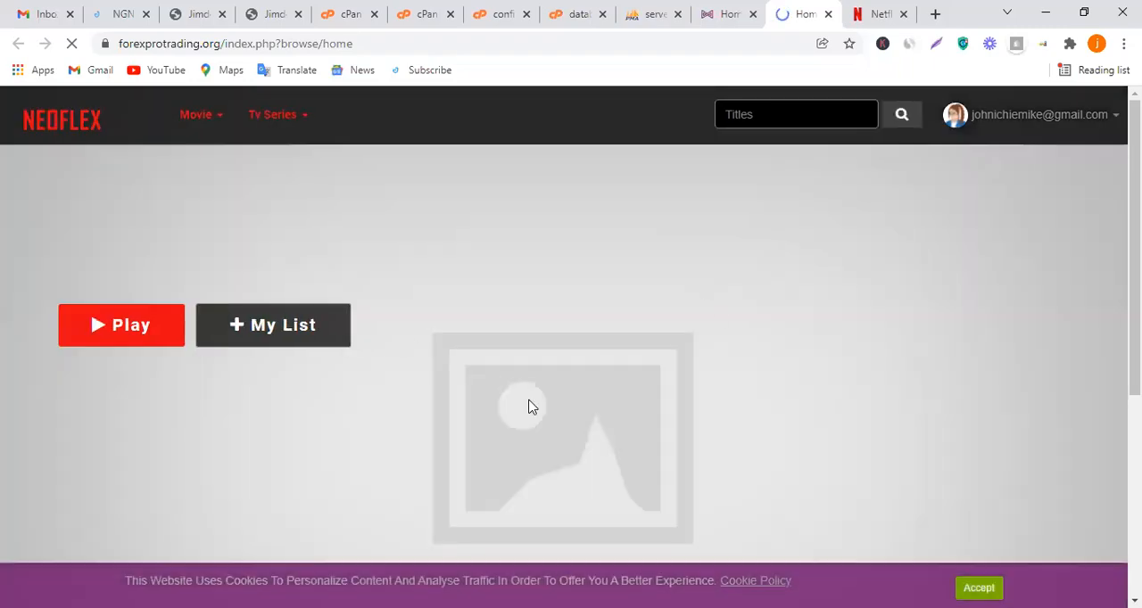
{"action": "scroll", "coordinate": [553, 312], "scroll_direction": "down", "scroll_amount": 5}
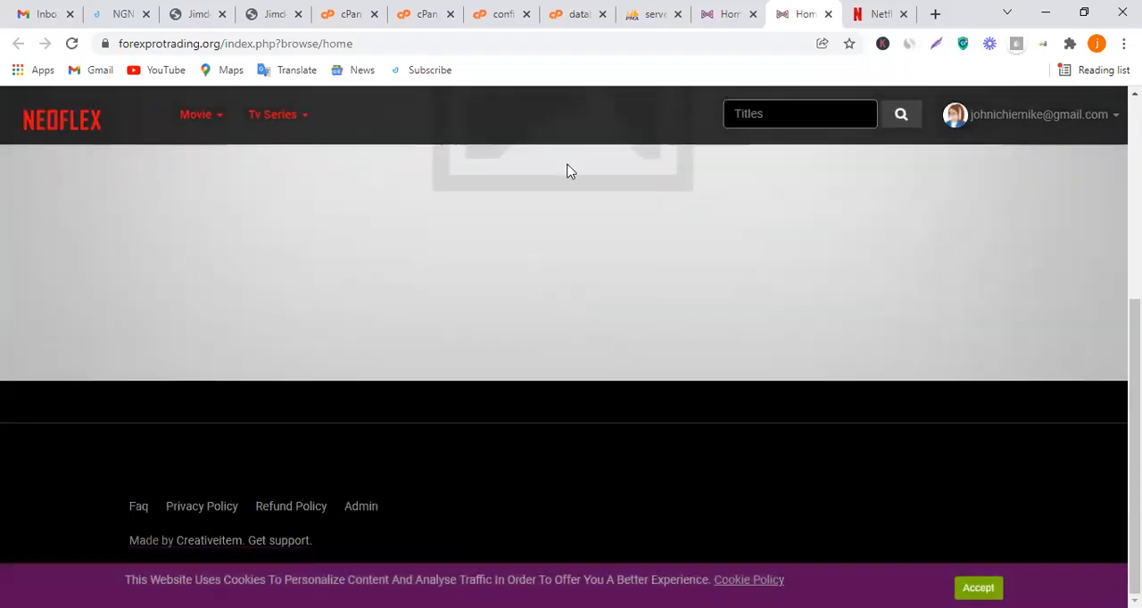
{"action": "scroll", "coordinate": [515, 237], "scroll_direction": "up", "scroll_amount": 5}
{"action": "left_click", "coordinate": [48, 121]}
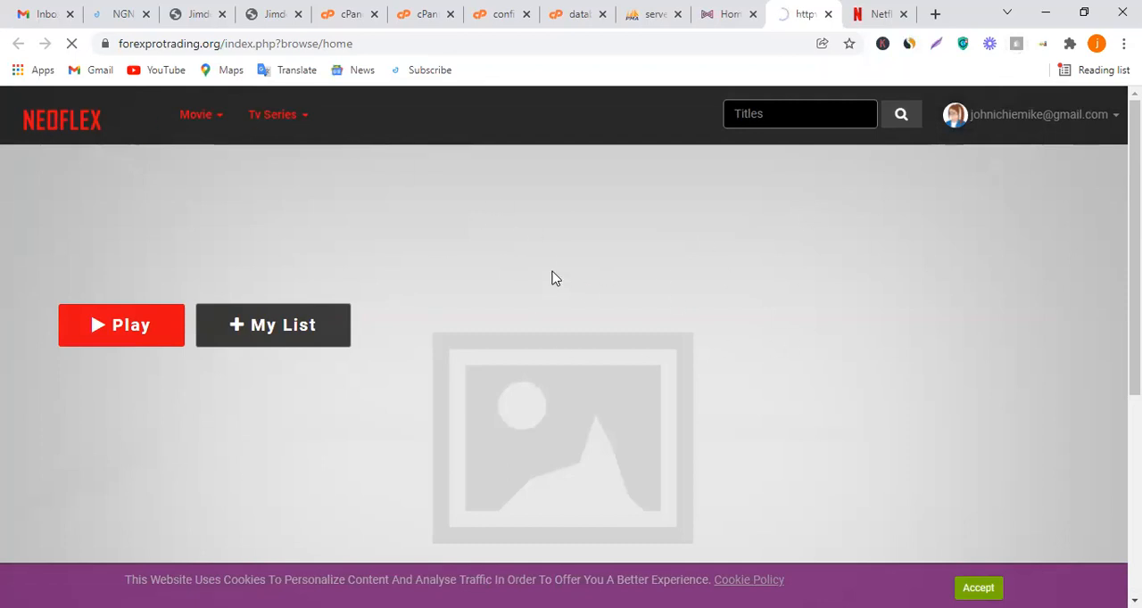
Sign out of the administrator account from the website's account options
{"action": "scroll", "coordinate": [633, 357], "scroll_direction": "down", "scroll_amount": 3}
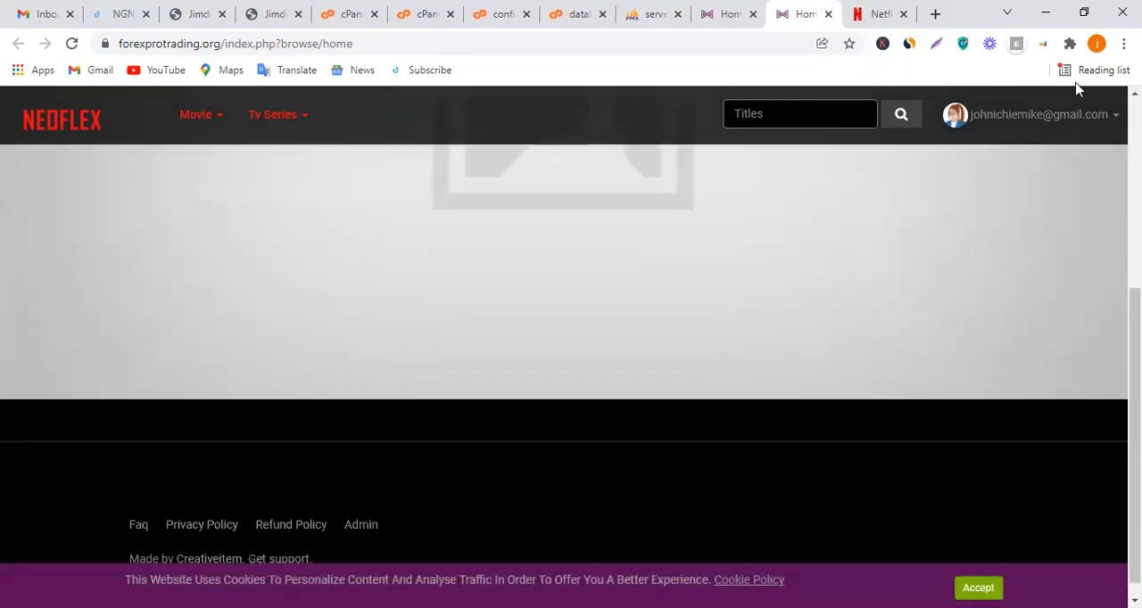
{"action": "left_click", "coordinate": [1075, 114]}
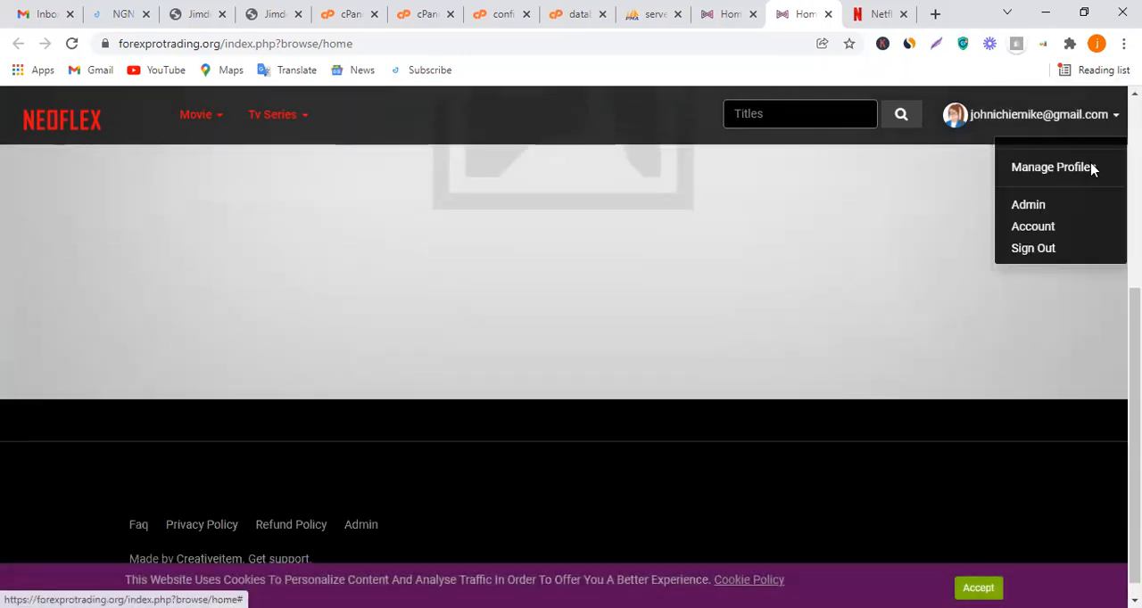
{"action": "left_click", "coordinate": [1039, 252]}
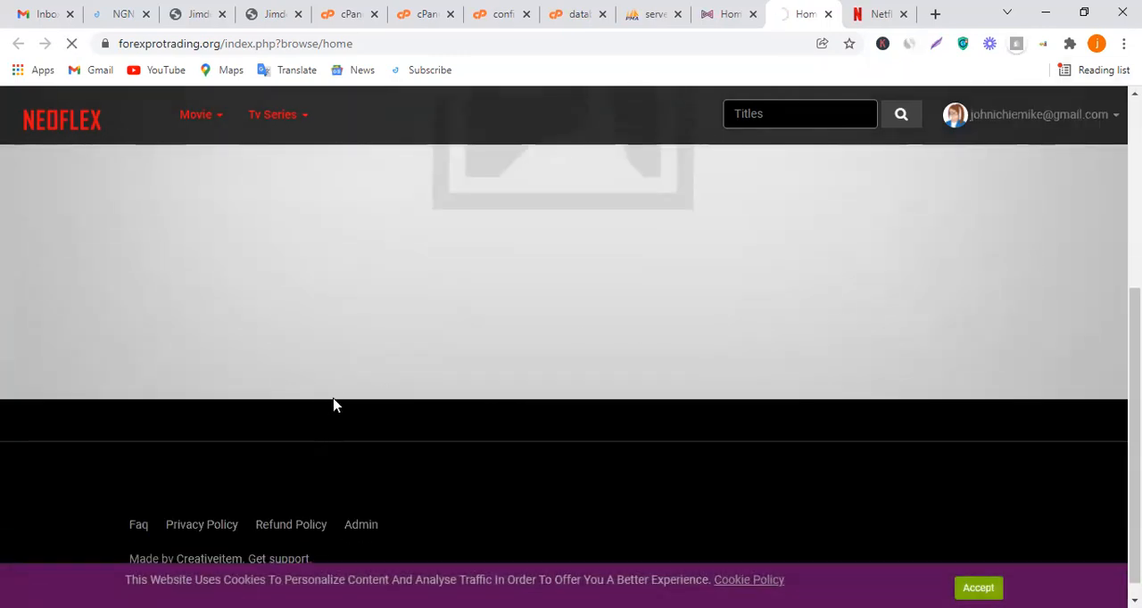
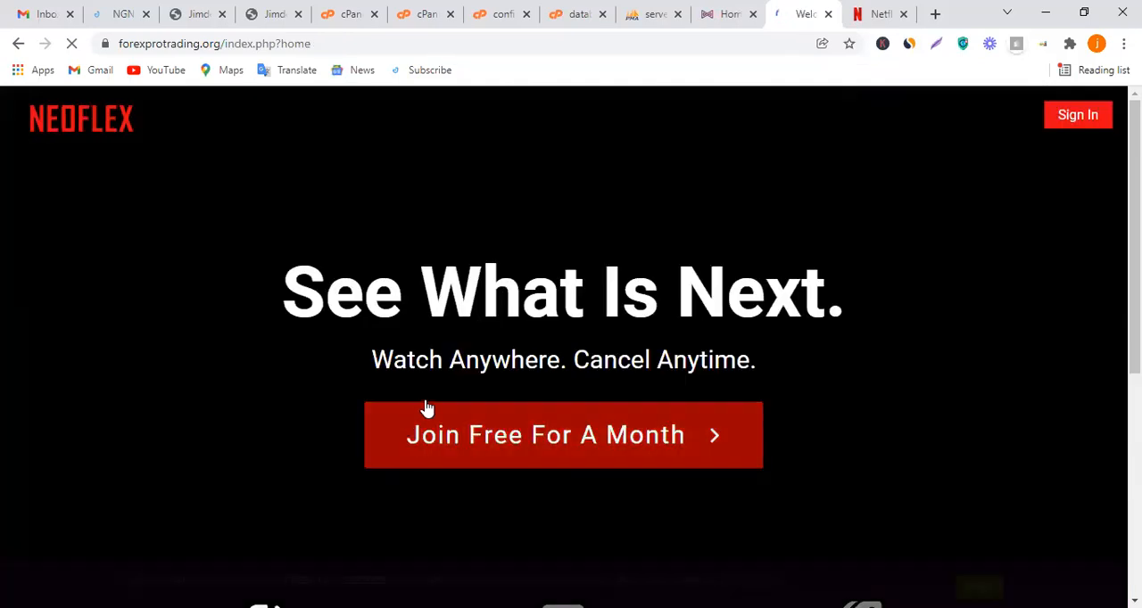
Look over the public website's signed-out landing page below the free-month offer
{"action": "scroll", "coordinate": [665, 374], "scroll_direction": "down", "scroll_amount": 1}
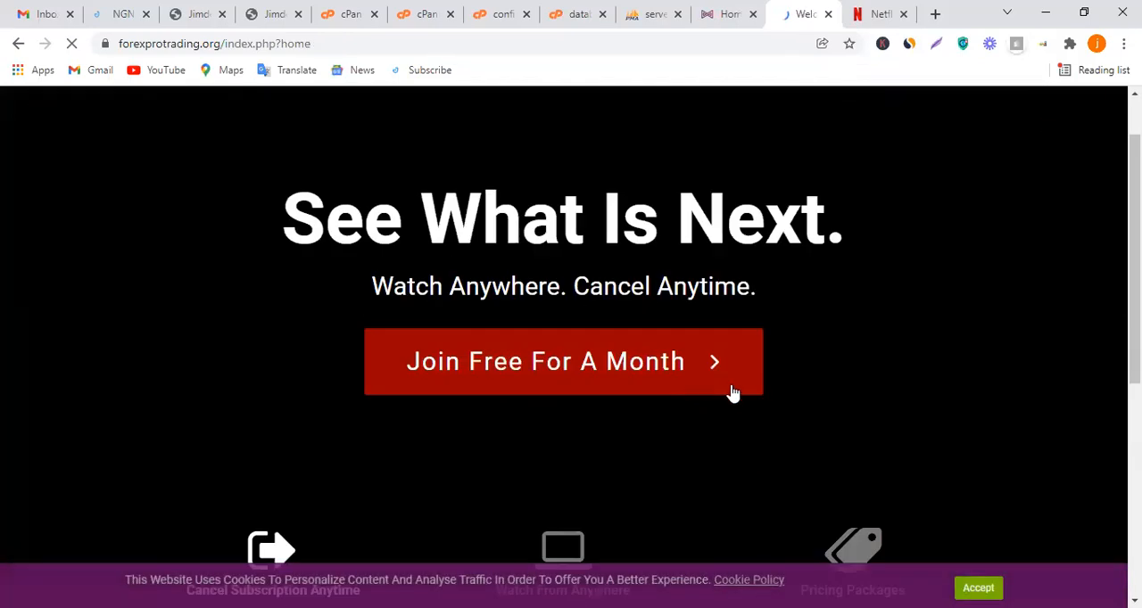
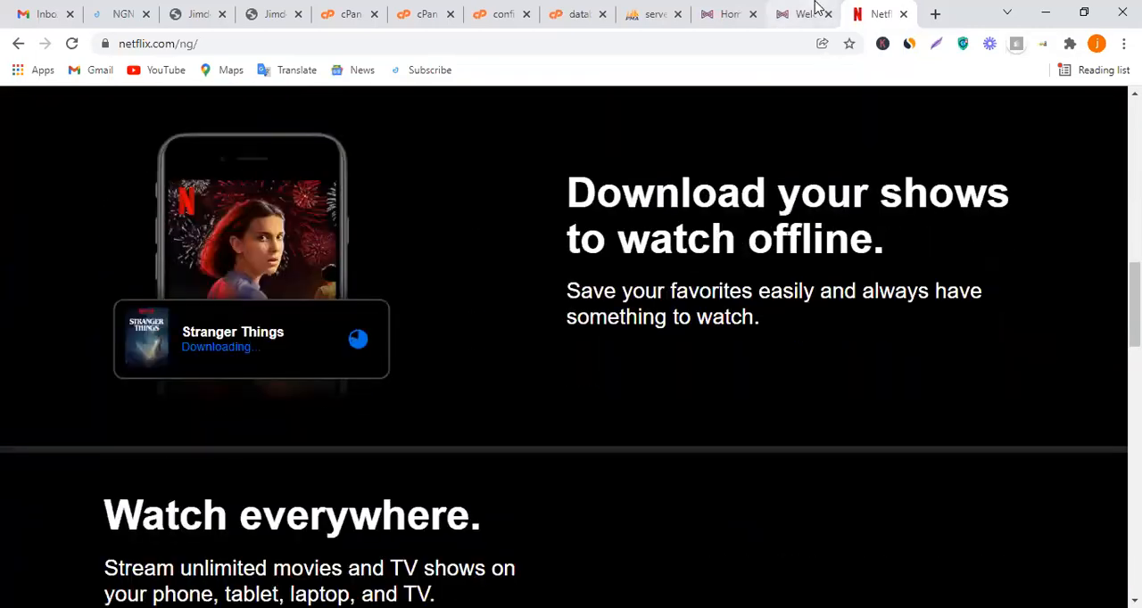
Review the Watch From Anywhere and Pricing Packages sections of the clone's landing page on forexprotrading.org
{"action": "left_click", "coordinate": [808, 13]}
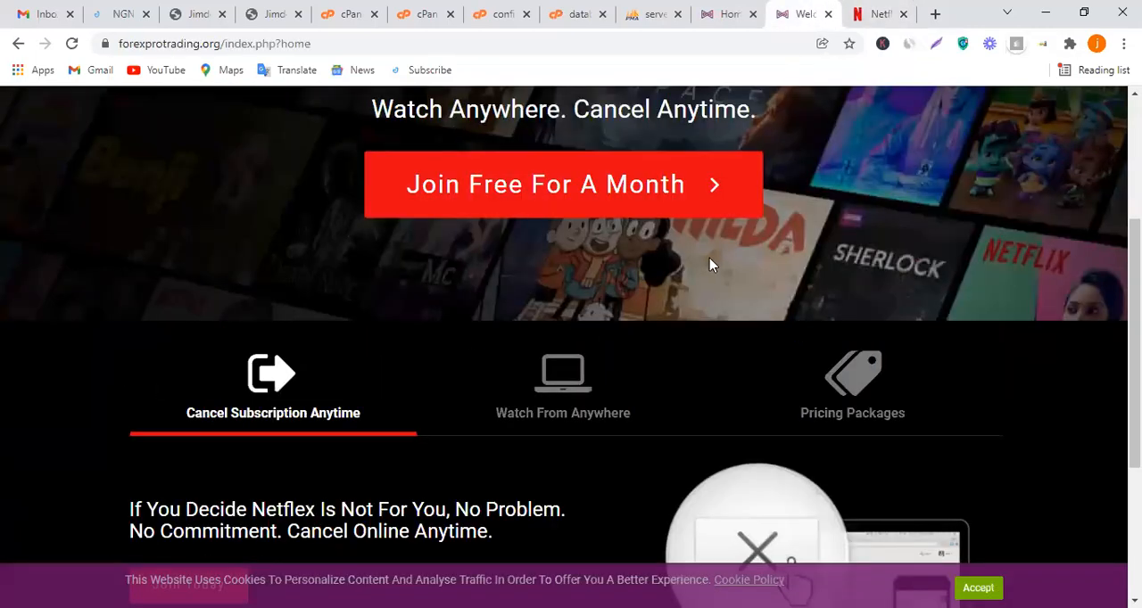
{"action": "scroll", "coordinate": [709, 263], "scroll_direction": "down", "scroll_amount": 3}
{"action": "scroll", "coordinate": [563, 287], "scroll_direction": "up", "scroll_amount": 4}
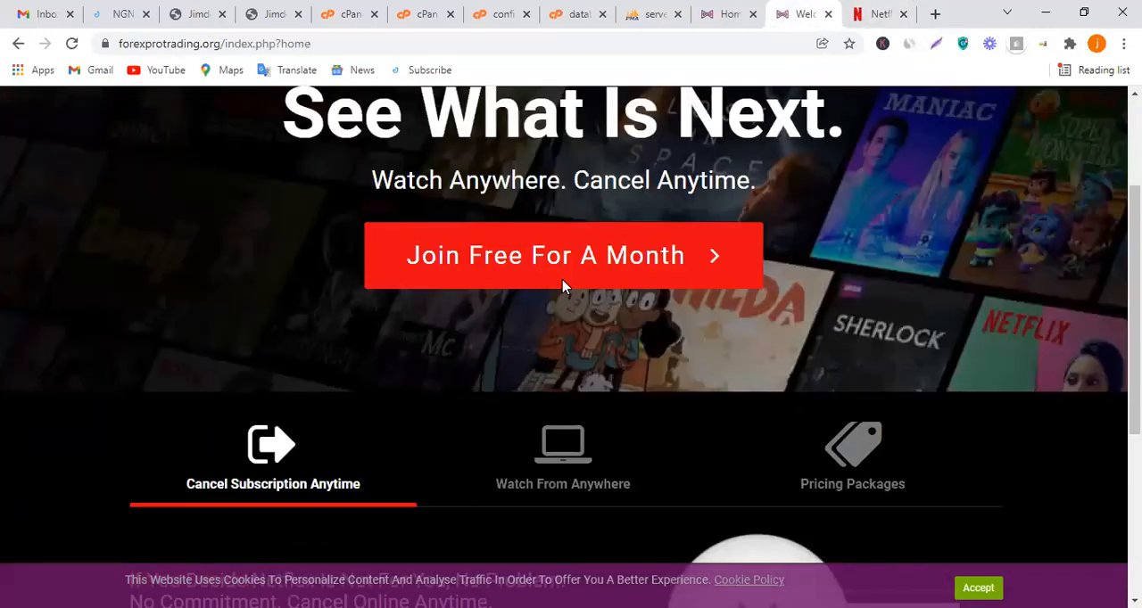
{"action": "left_click", "coordinate": [558, 449]}
{"action": "scroll", "coordinate": [536, 378], "scroll_direction": "down", "scroll_amount": 3}
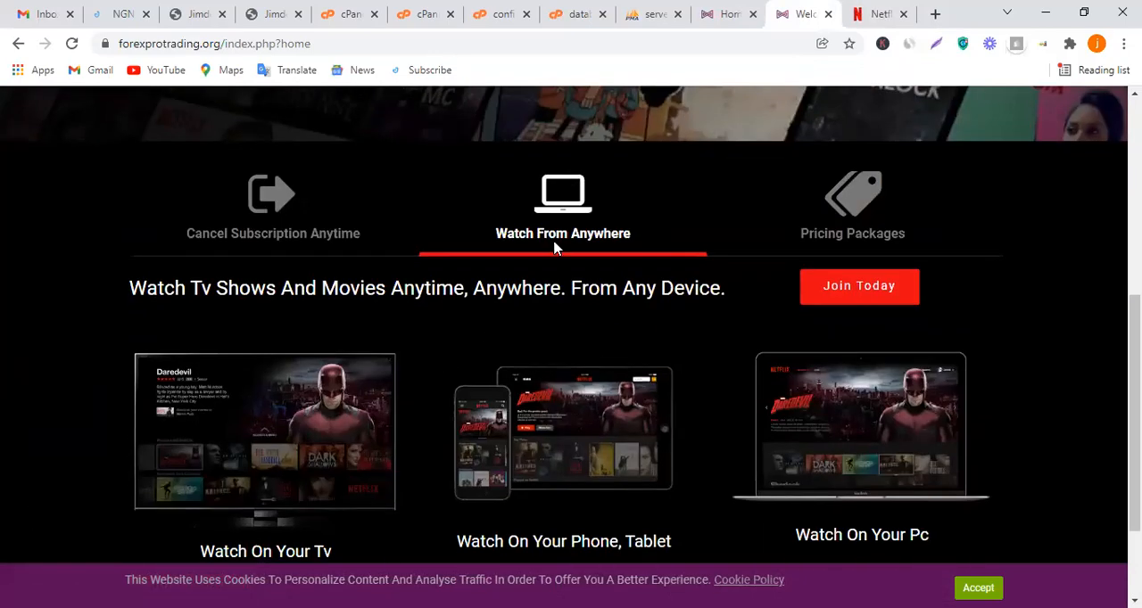
{"action": "scroll", "coordinate": [566, 283], "scroll_direction": "down", "scroll_amount": 2}
{"action": "scroll", "coordinate": [703, 278], "scroll_direction": "up", "scroll_amount": 2}
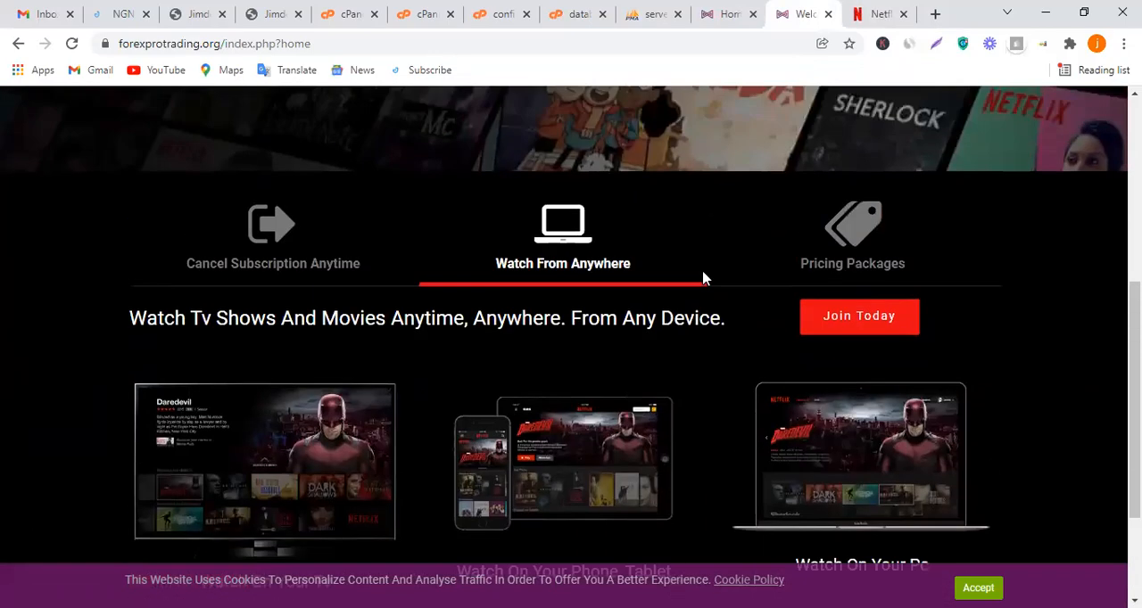
{"action": "left_click", "coordinate": [852, 236]}
{"action": "scroll", "coordinate": [623, 340], "scroll_direction": "down", "scroll_amount": 2}
{"action": "scroll", "coordinate": [625, 316], "scroll_direction": "up", "scroll_amount": 4}
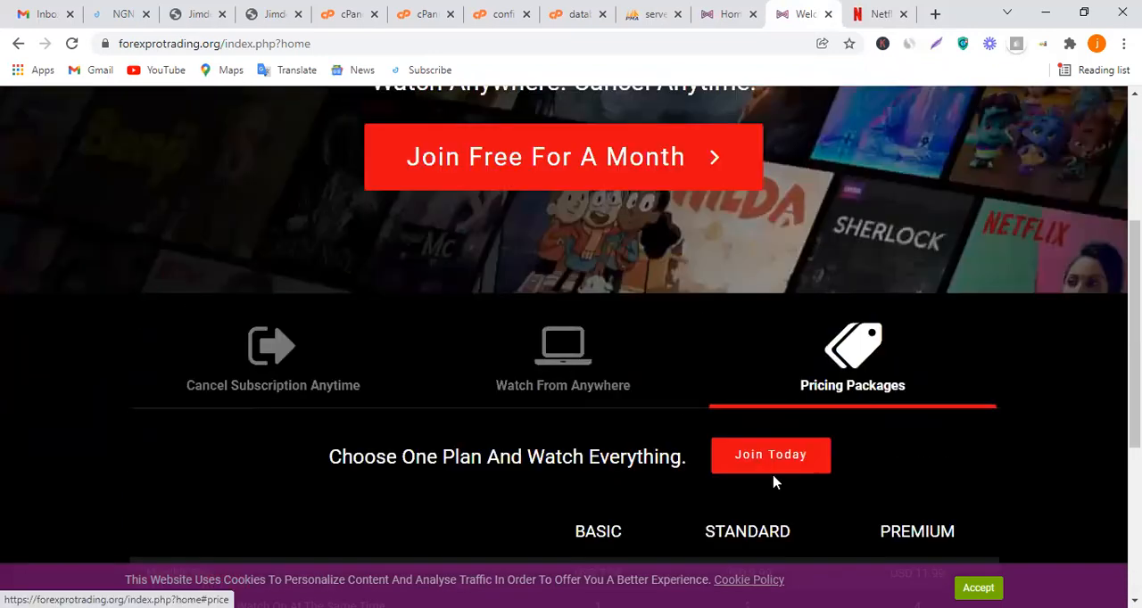
Open the membership sign-up form from the pricing section and fill in the saved e-mail address and account password
{"action": "left_click", "coordinate": [771, 464]}
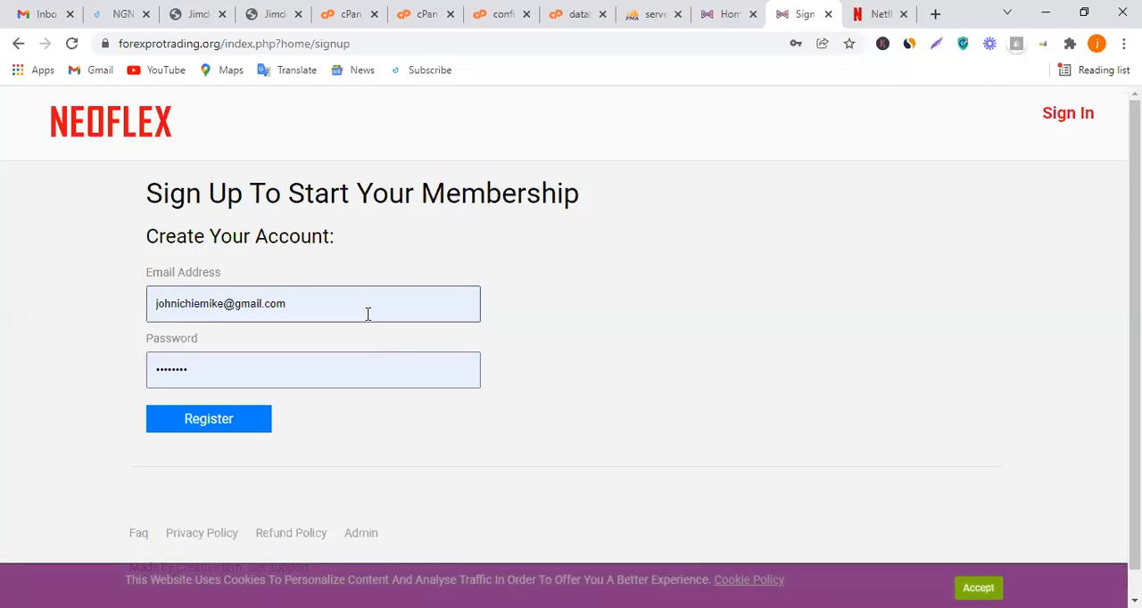
{"action": "triple_click", "coordinate": [366, 316]}
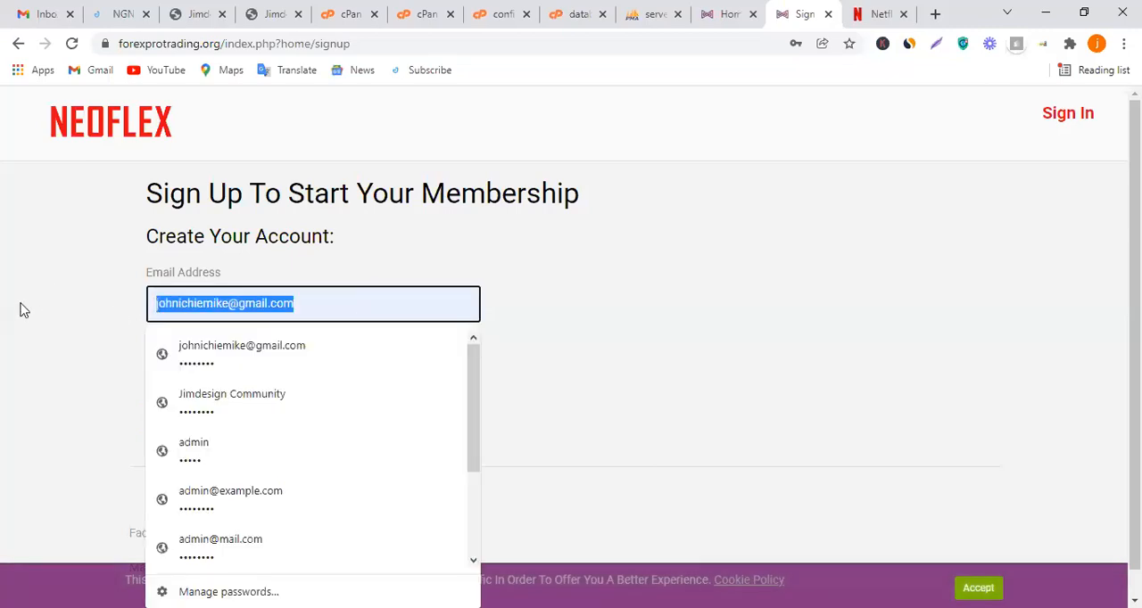
{"action": "left_click", "coordinate": [234, 354]}
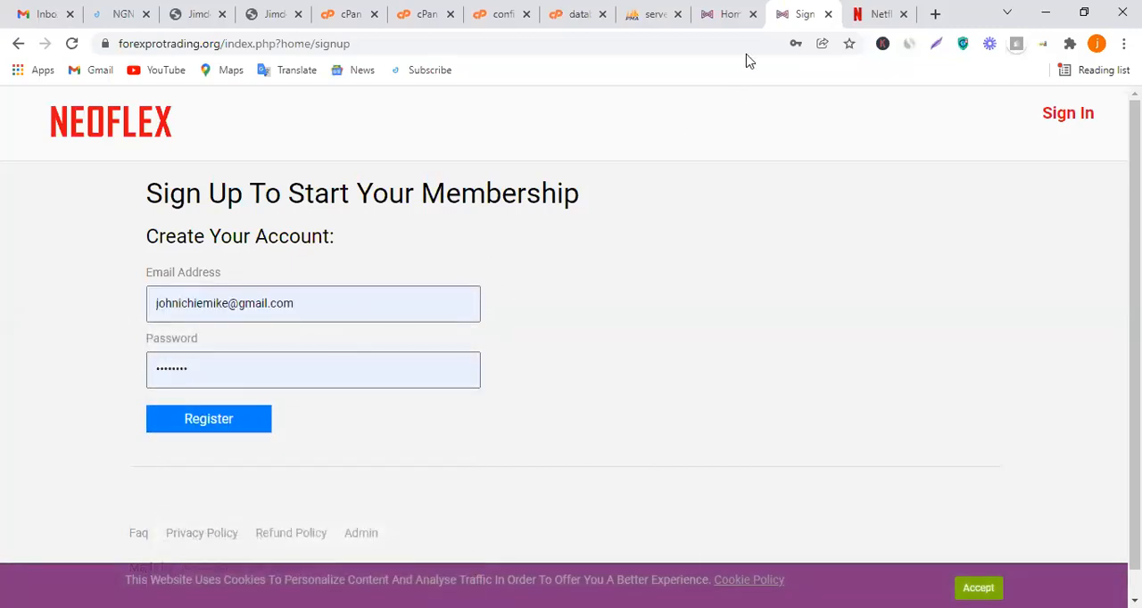
Return to the Neoflex admin area and sign back in as admin to reach the dashboard
{"action": "left_click", "coordinate": [732, 13]}
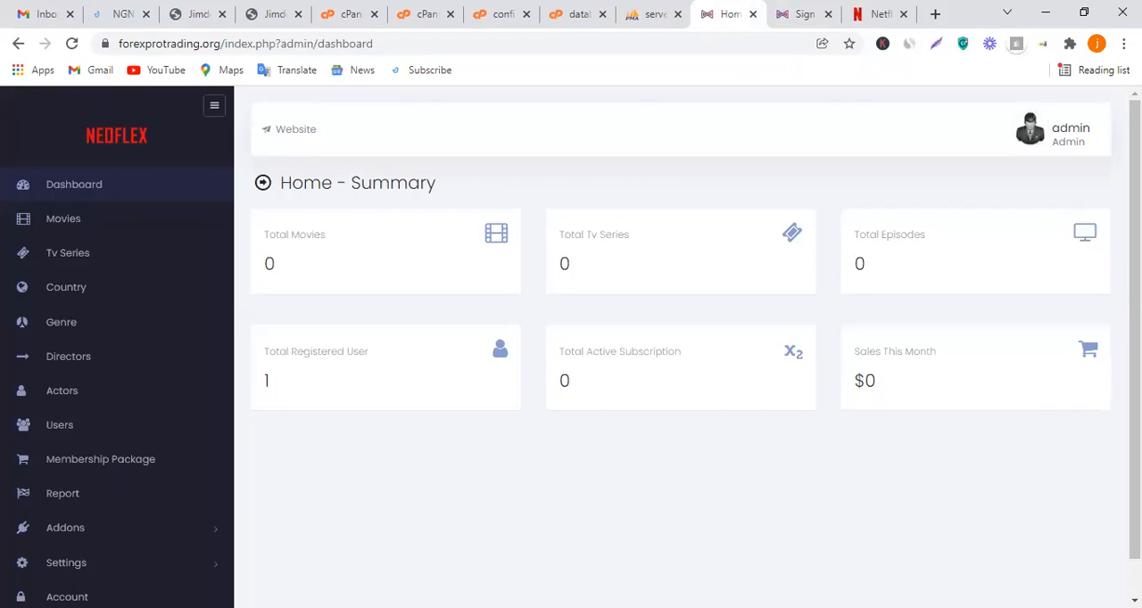
{"action": "left_click", "coordinate": [102, 188]}
{"action": "scroll", "coordinate": [211, 247], "scroll_direction": "down", "scroll_amount": 1}
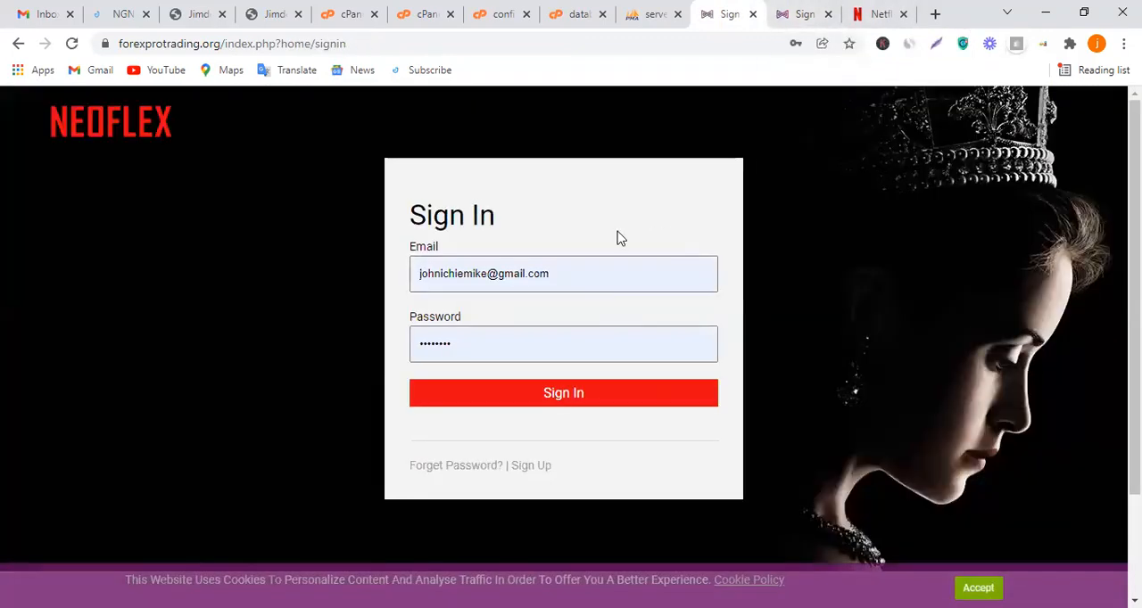
{"action": "left_click", "coordinate": [607, 397]}
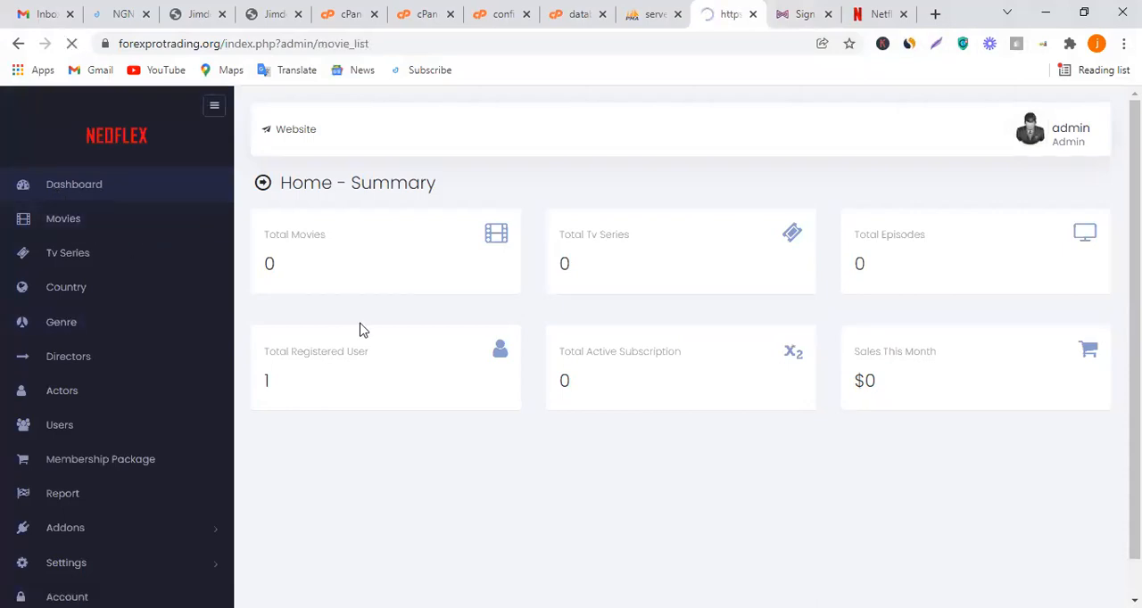
Open the movie creation form, examine its title, URL, image, genre and publishing fields, and open the actor creation form
{"action": "scroll", "coordinate": [589, 321], "scroll_direction": "down", "scroll_amount": 1}
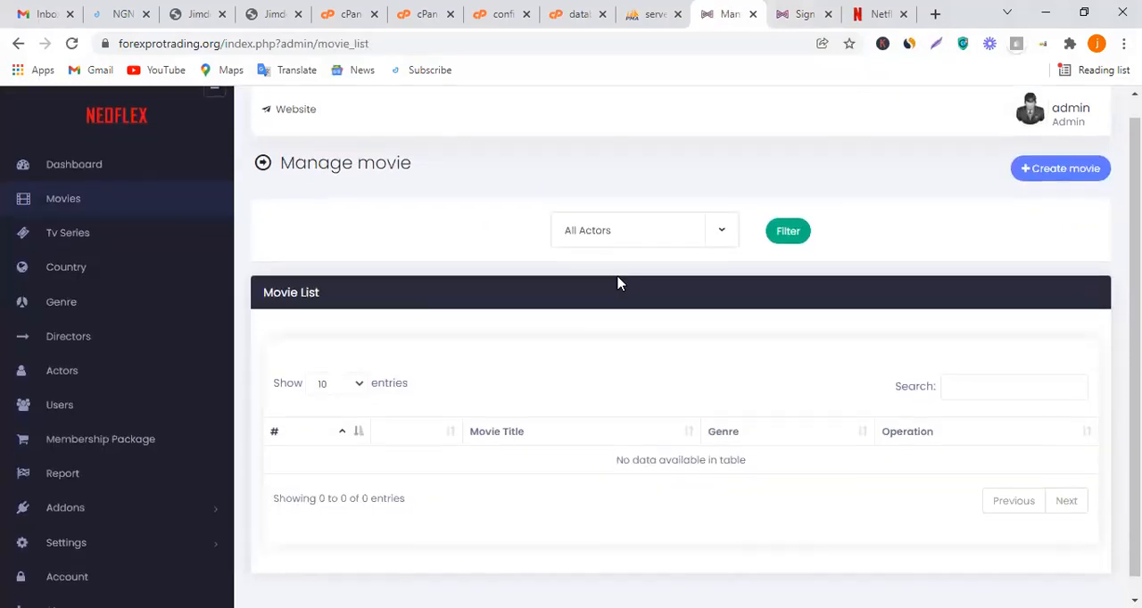
{"action": "left_click", "coordinate": [1020, 153]}
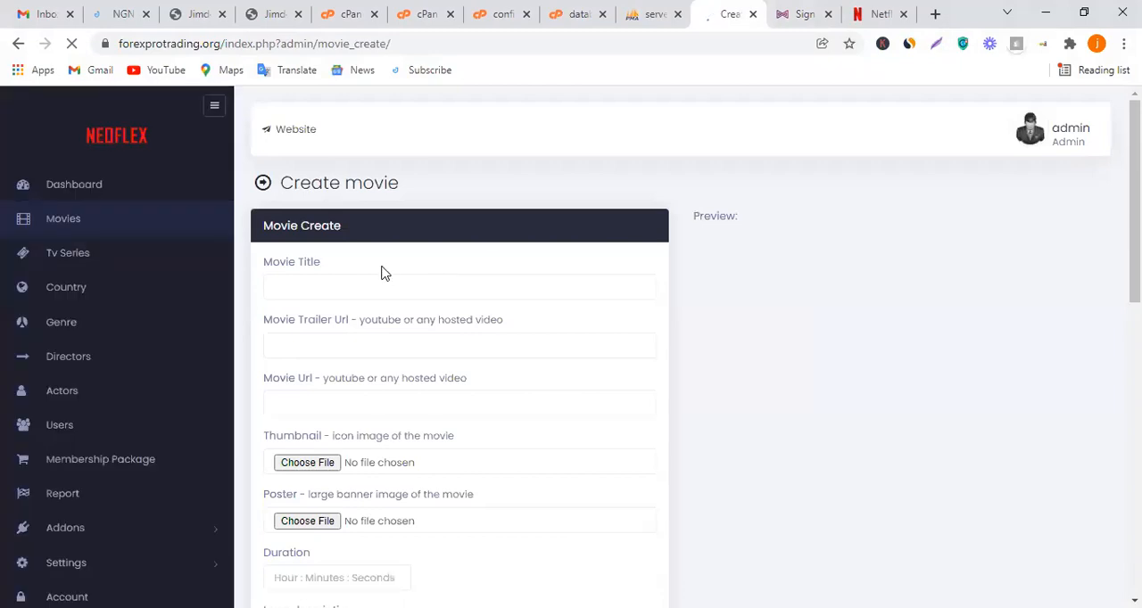
{"action": "left_click", "coordinate": [389, 288]}
{"action": "left_click", "coordinate": [410, 175]}
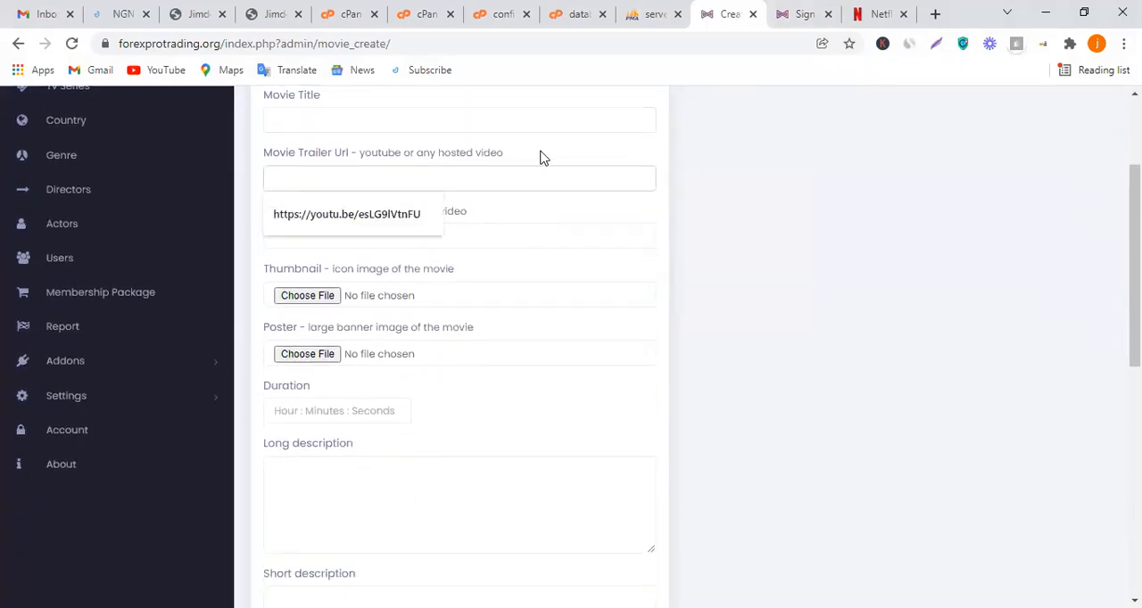
{"action": "left_click", "coordinate": [526, 178]}
{"action": "left_click", "coordinate": [423, 236]}
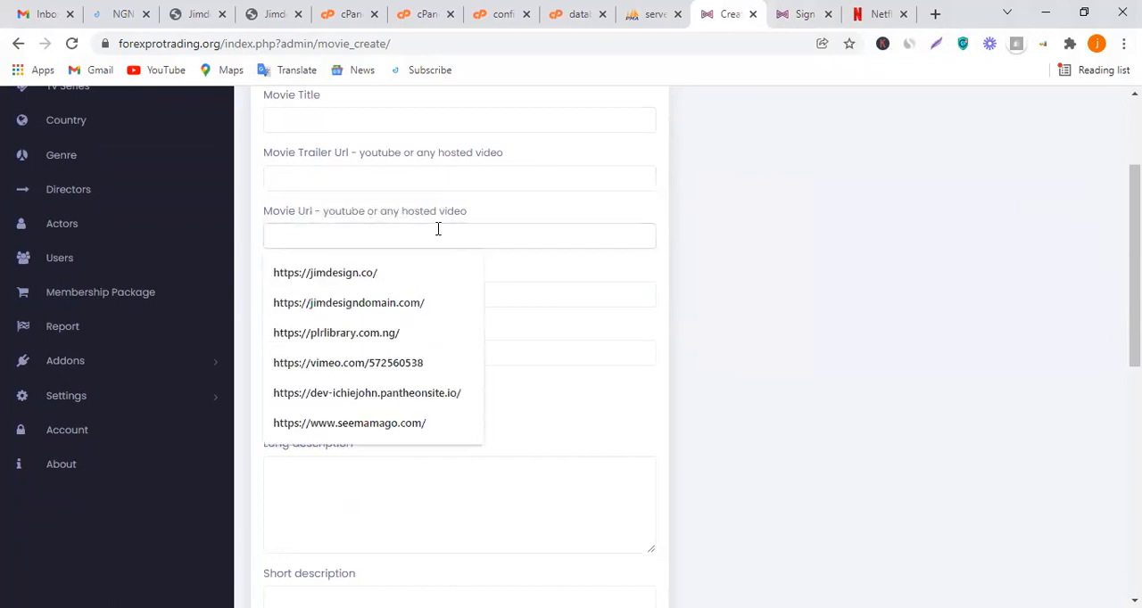
{"action": "left_click", "coordinate": [500, 217]}
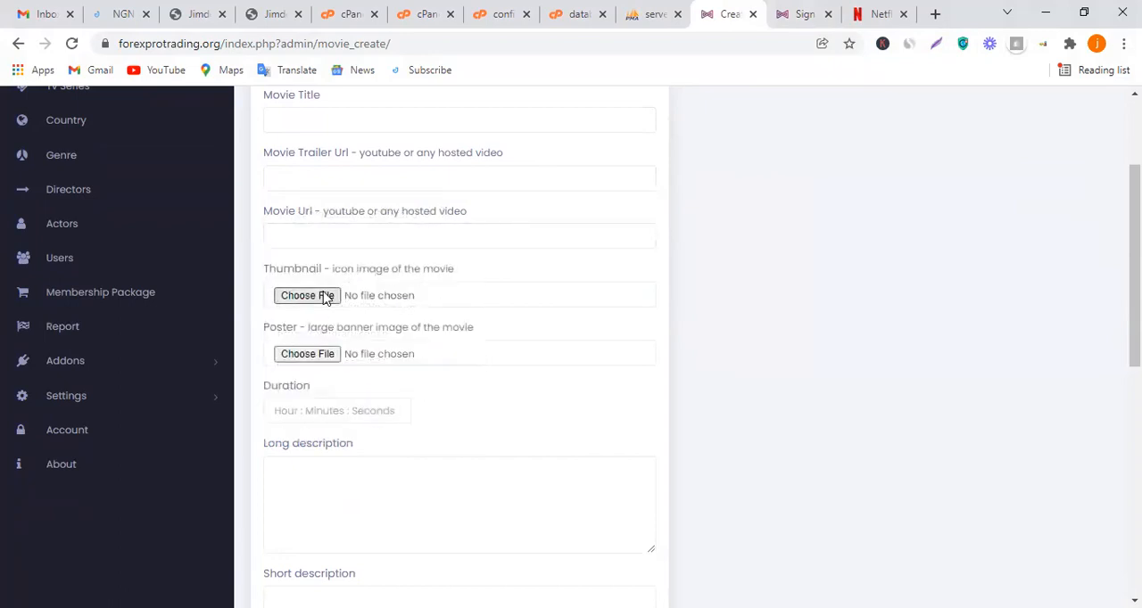
{"action": "scroll", "coordinate": [378, 351], "scroll_direction": "down", "scroll_amount": 6}
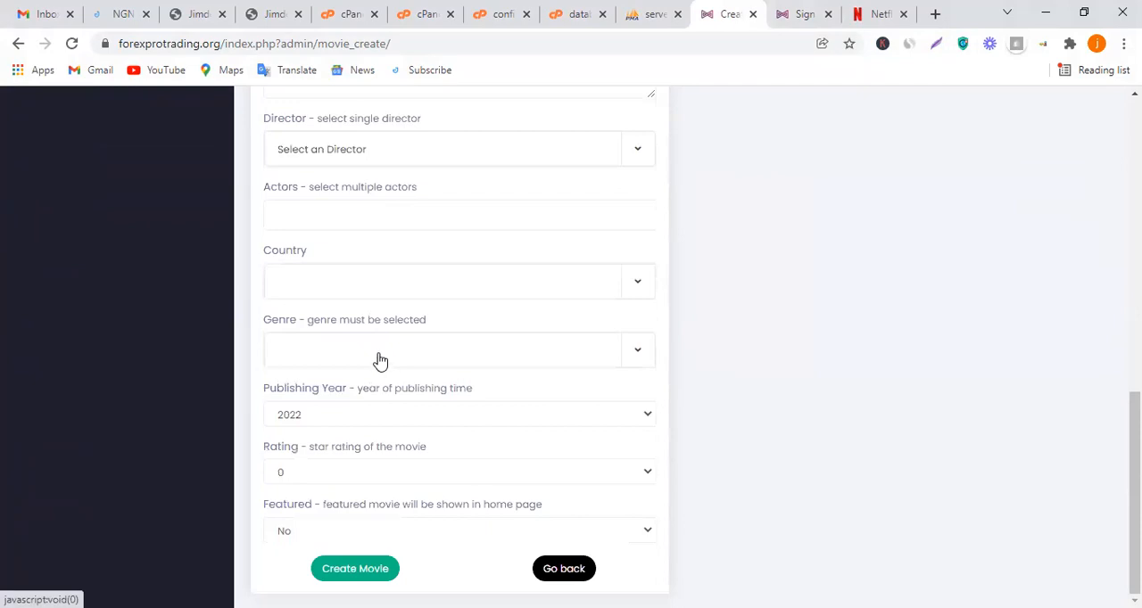
{"action": "scroll", "coordinate": [378, 411], "scroll_direction": "up", "scroll_amount": 10}
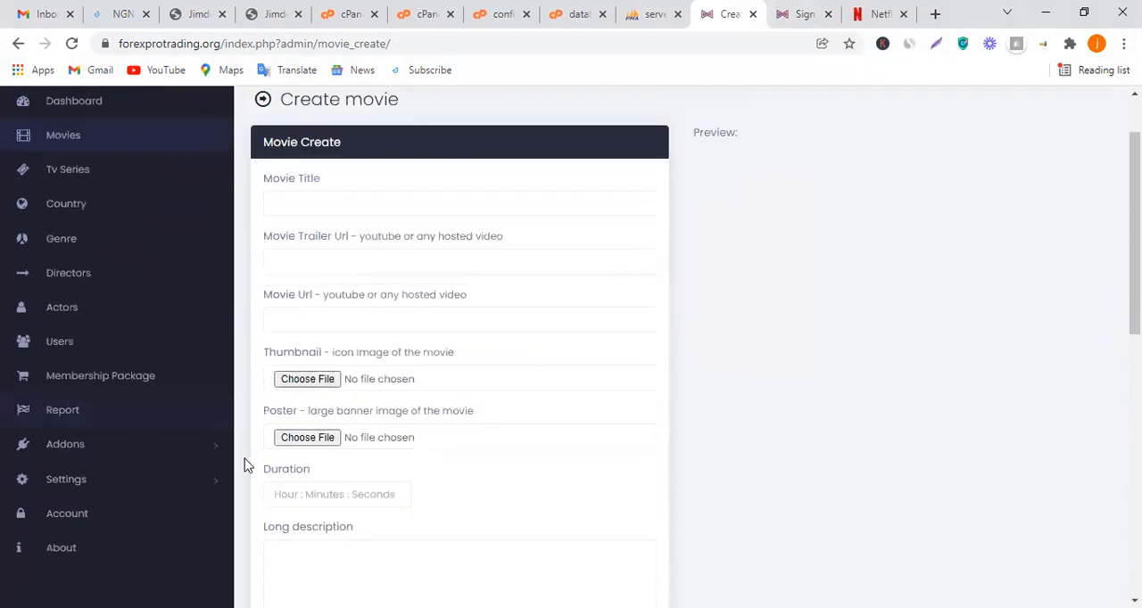
{"action": "left_click", "coordinate": [81, 319]}
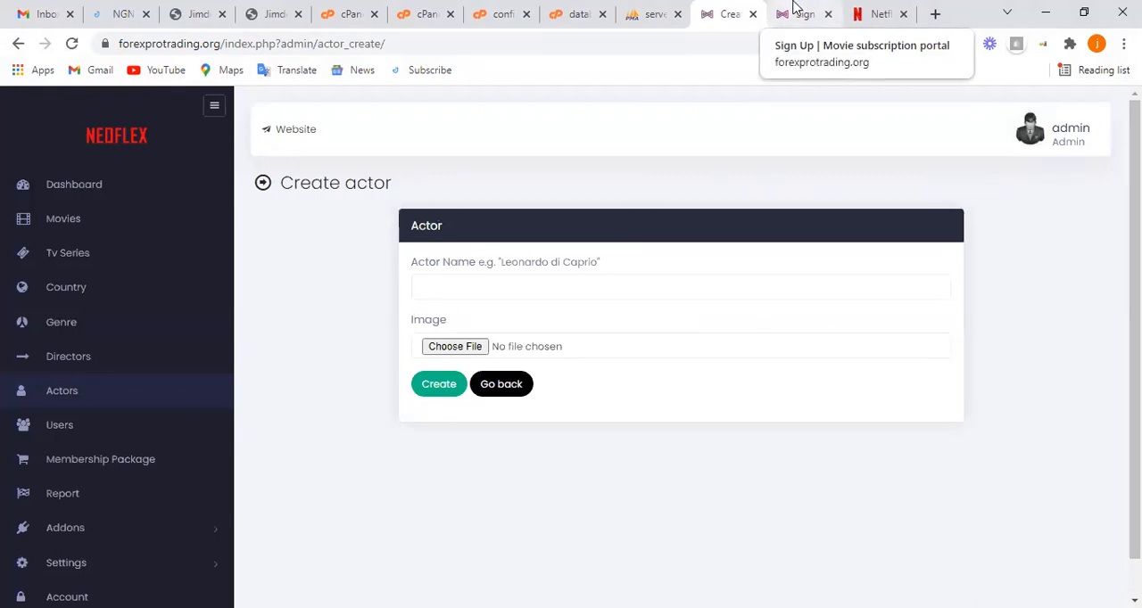
{"action": "left_click", "coordinate": [801, 14]}
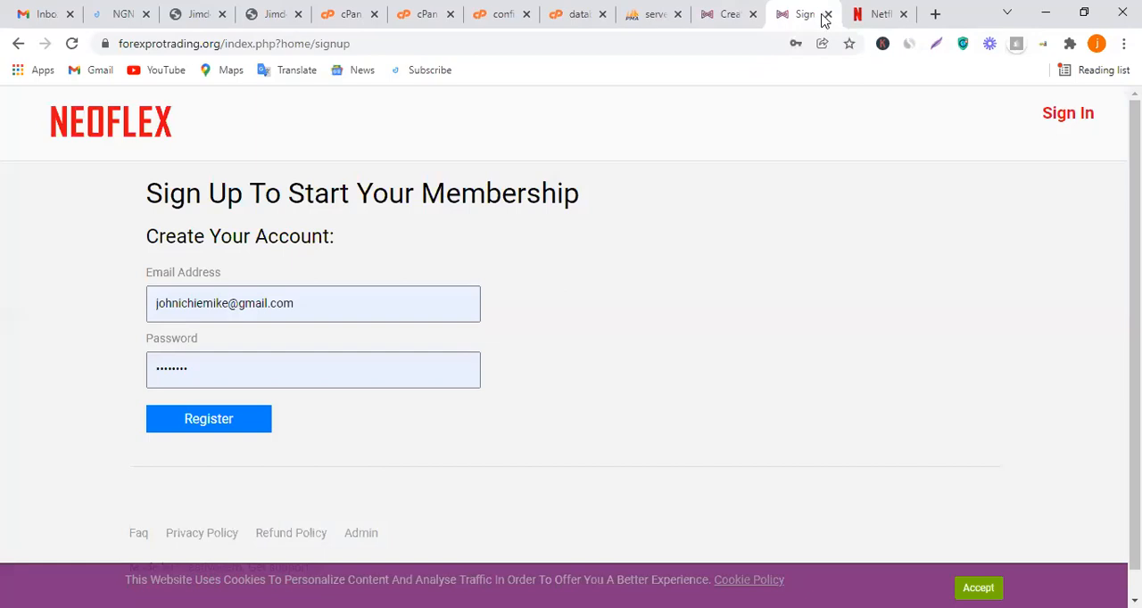
{"action": "left_click", "coordinate": [826, 14]}
{"action": "left_click", "coordinate": [721, 8]}
{"action": "scroll", "coordinate": [783, 200], "scroll_direction": "down", "scroll_amount": 2}
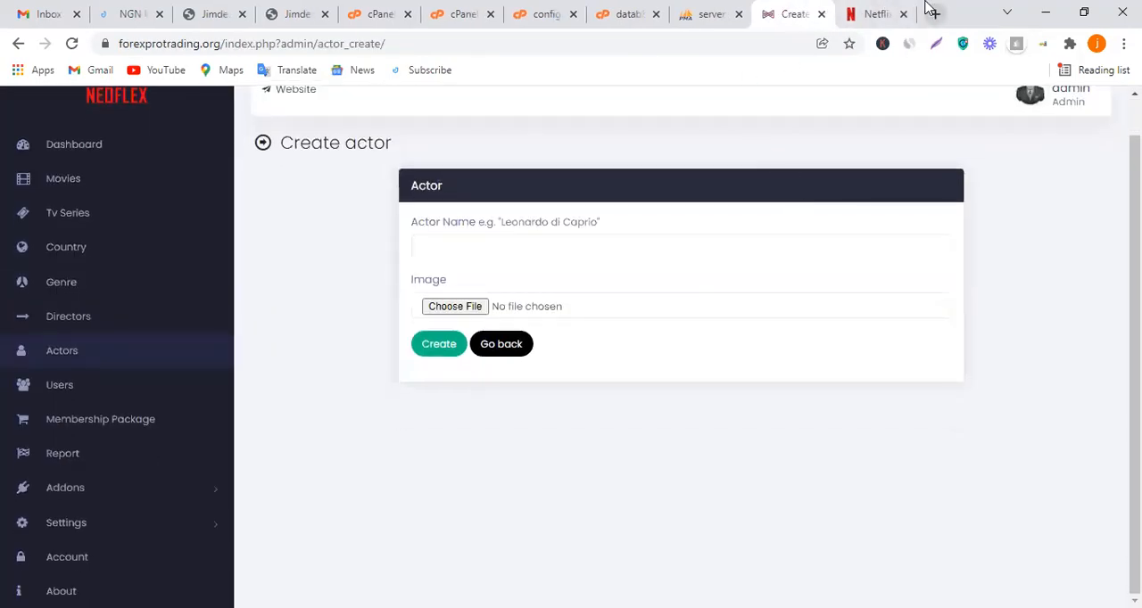
{"action": "right_click", "coordinate": [928, 8]}
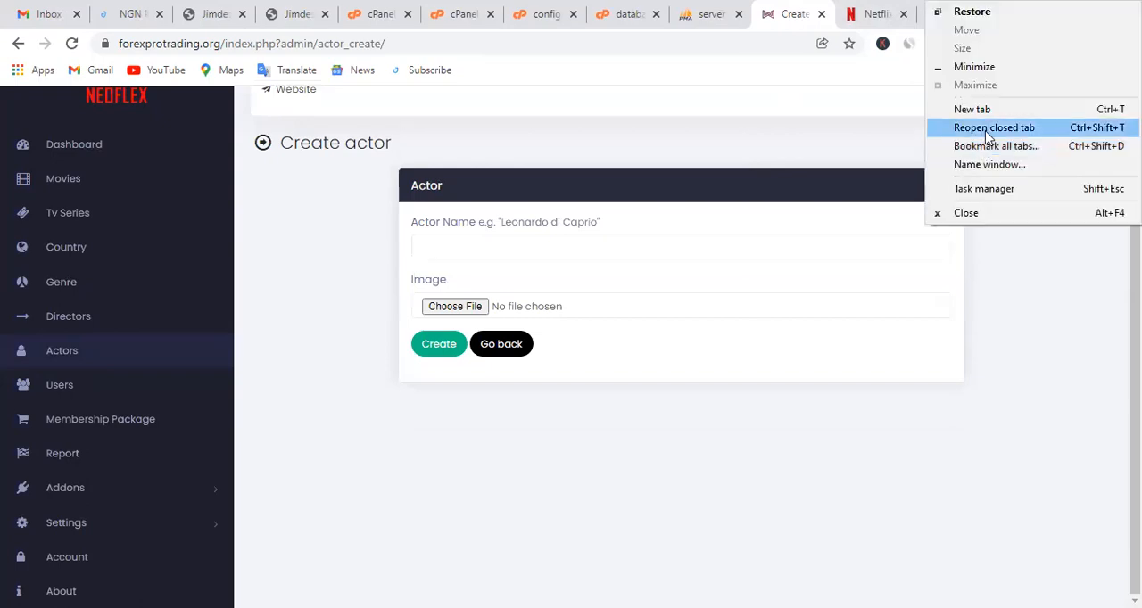
{"action": "left_click", "coordinate": [988, 130]}
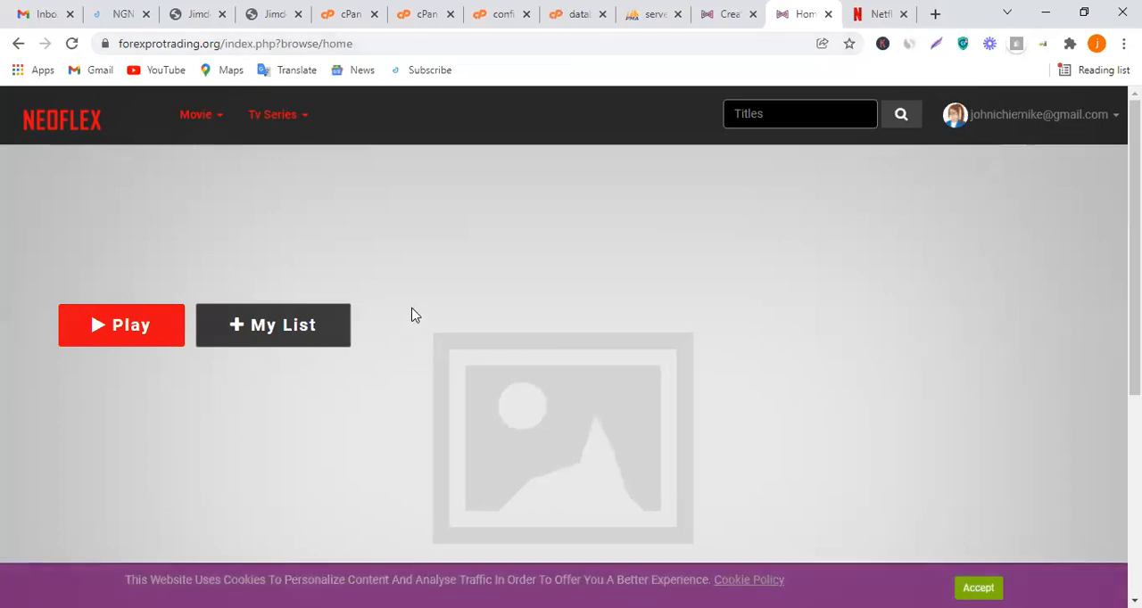
Look over the clone's signed-in home page with its featured banner
{"action": "scroll", "coordinate": [561, 344], "scroll_direction": "down", "scroll_amount": 4}
{"action": "scroll", "coordinate": [562, 347], "scroll_direction": "up", "scroll_amount": 3}
{"action": "scroll", "coordinate": [562, 347], "scroll_direction": "up", "scroll_amount": 1}
View the membership package plan list and the Addon Manager in the admin area
{"action": "left_click", "coordinate": [717, 16]}
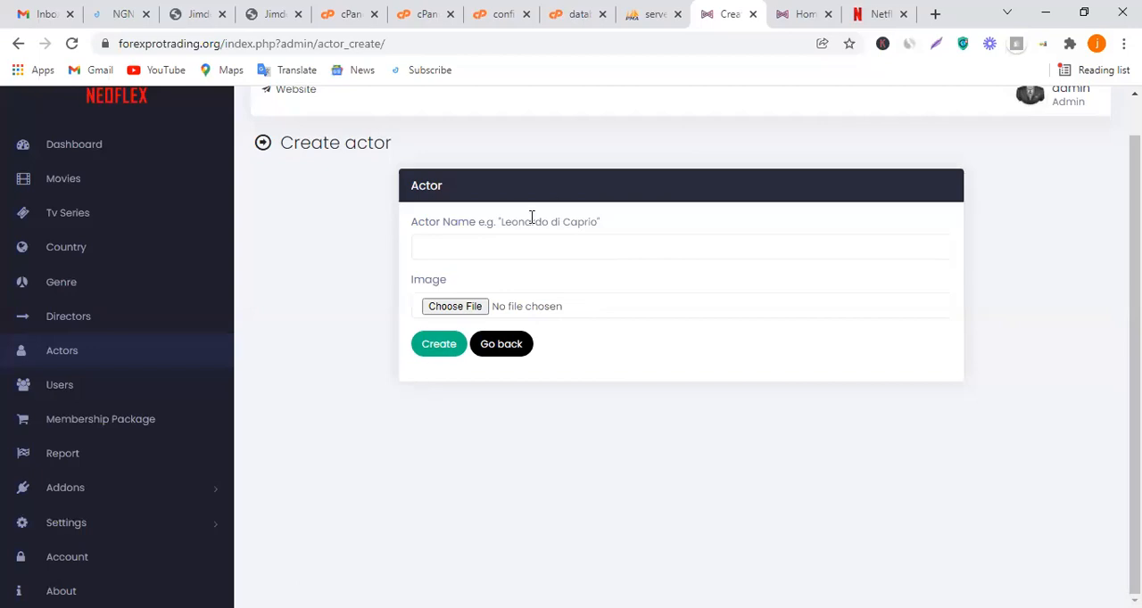
{"action": "left_click", "coordinate": [122, 421]}
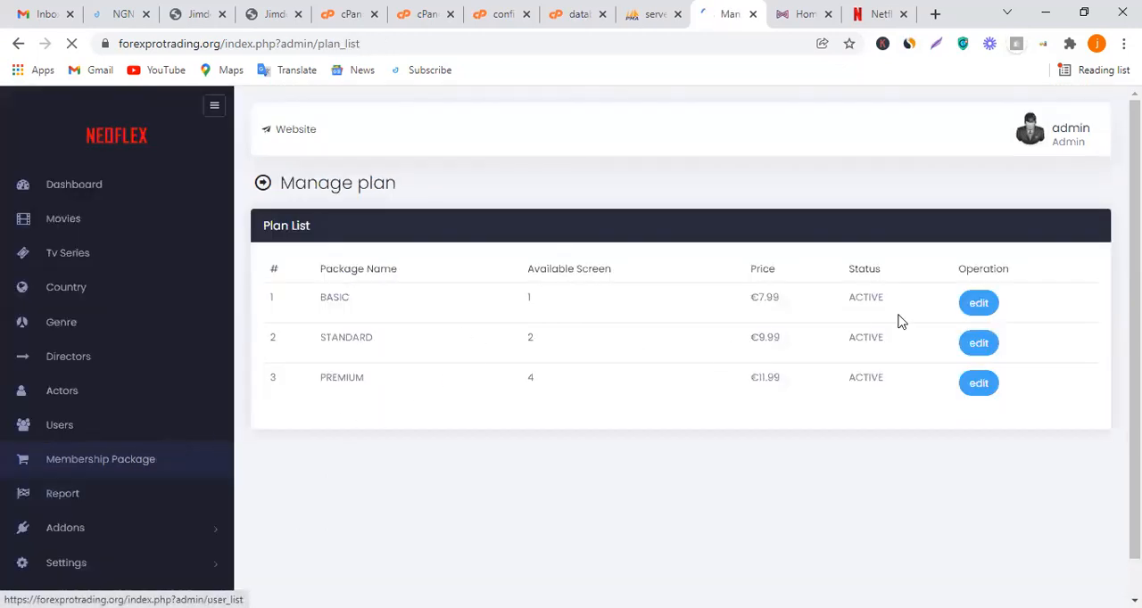
{"action": "left_click", "coordinate": [89, 539]}
{"action": "left_click", "coordinate": [86, 563]}
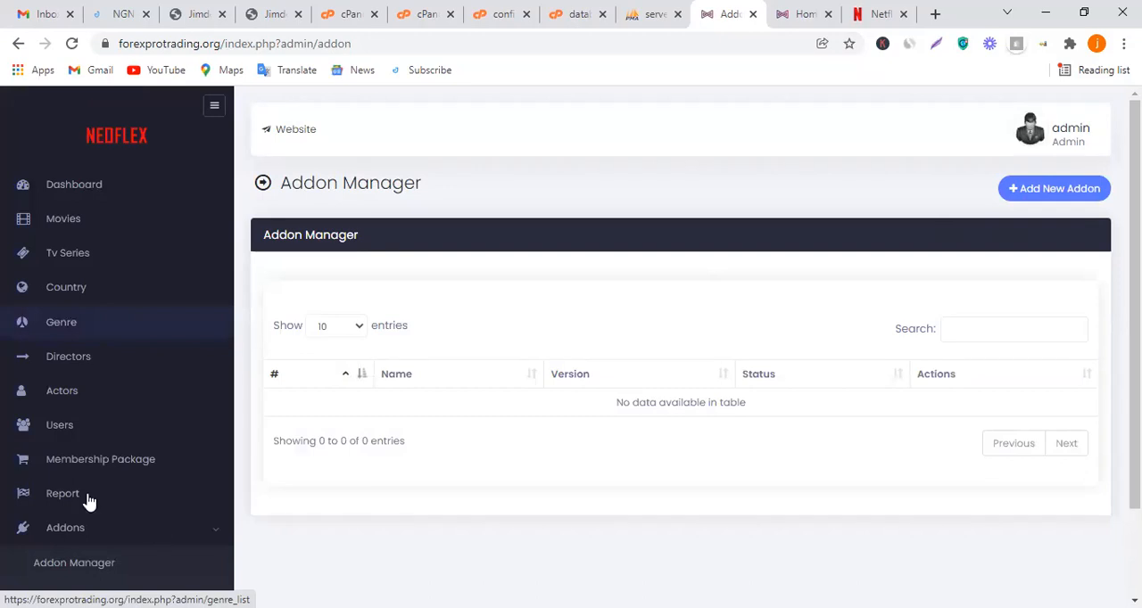
Open the Website Settings and examine the name, trial, theme, policy, cookie, email verification and recaptcha options
{"action": "left_click", "coordinate": [87, 385]}
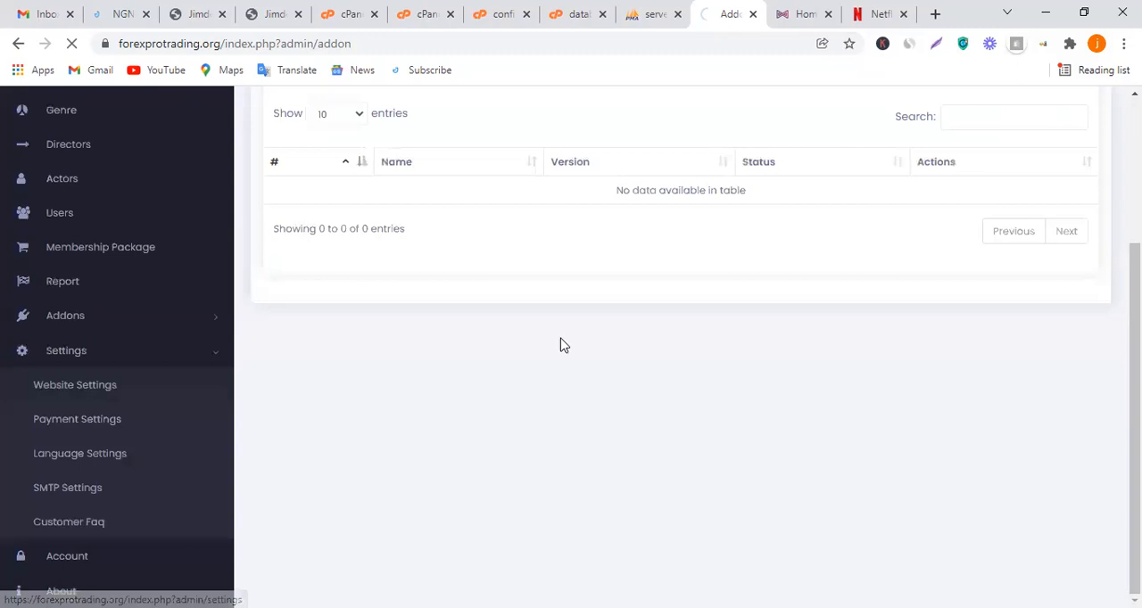
{"action": "scroll", "coordinate": [531, 287], "scroll_direction": "down", "scroll_amount": 1}
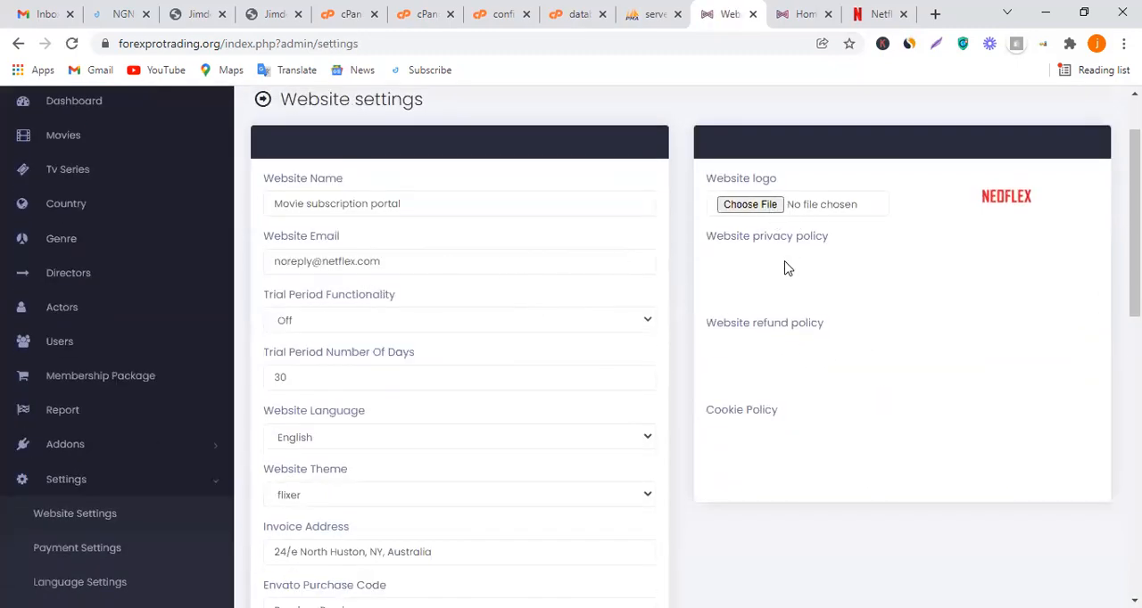
{"action": "scroll", "coordinate": [751, 357], "scroll_direction": "down", "scroll_amount": 2}
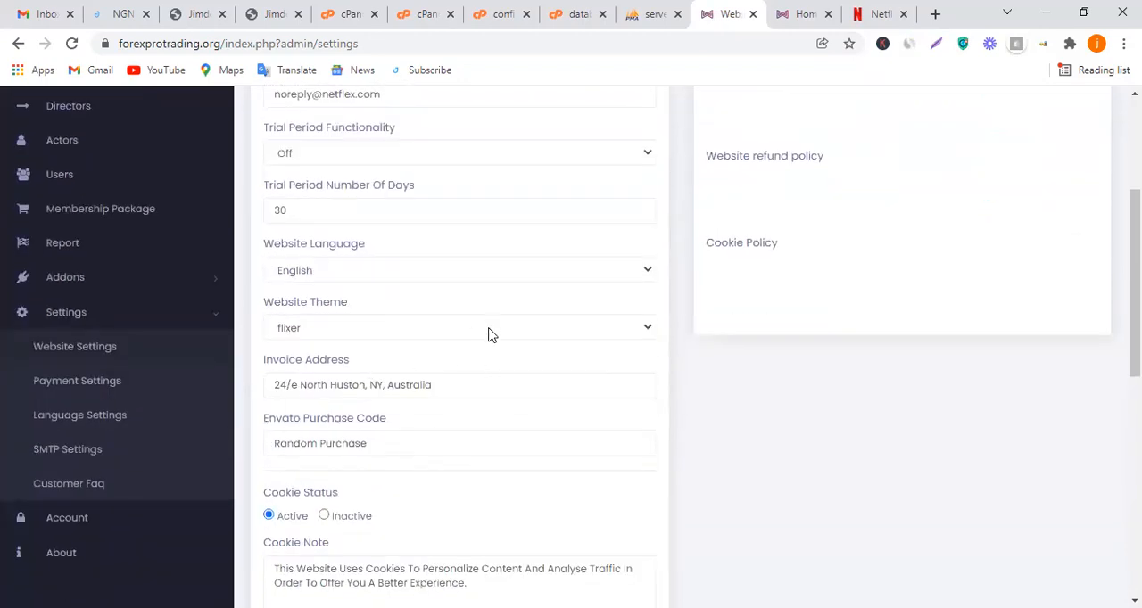
{"action": "scroll", "coordinate": [523, 329], "scroll_direction": "down", "scroll_amount": 3}
{"action": "scroll", "coordinate": [769, 362], "scroll_direction": "down", "scroll_amount": 2}
{"action": "scroll", "coordinate": [772, 393], "scroll_direction": "down", "scroll_amount": 3}
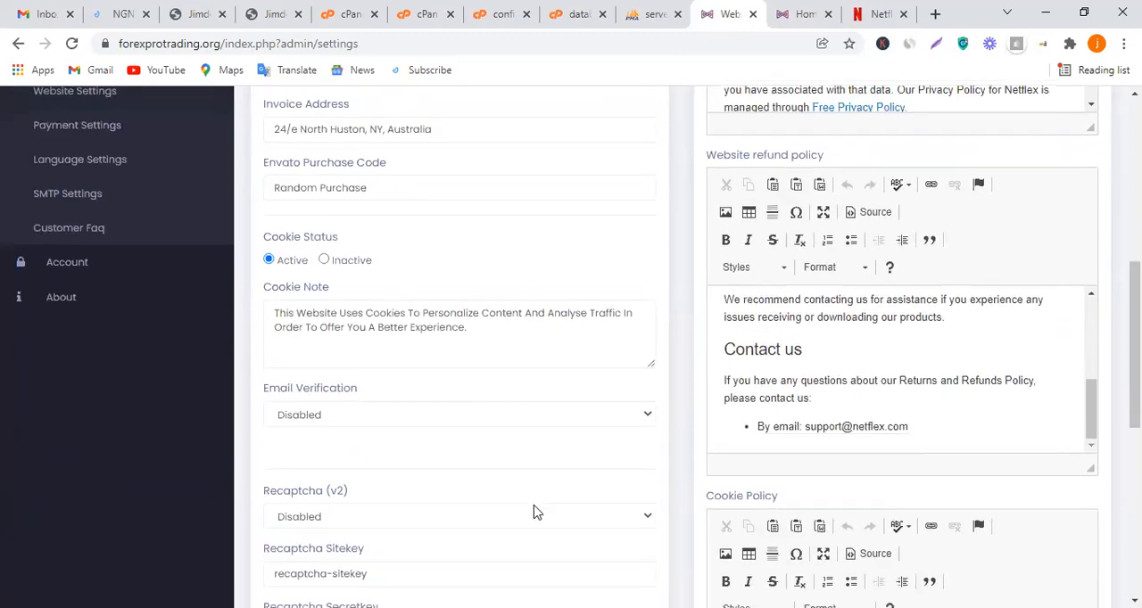
{"action": "scroll", "coordinate": [535, 509], "scroll_direction": "down", "scroll_amount": 2}
{"action": "scroll", "coordinate": [543, 464], "scroll_direction": "down", "scroll_amount": 1}
{"action": "scroll", "coordinate": [548, 453], "scroll_direction": "up", "scroll_amount": 5}
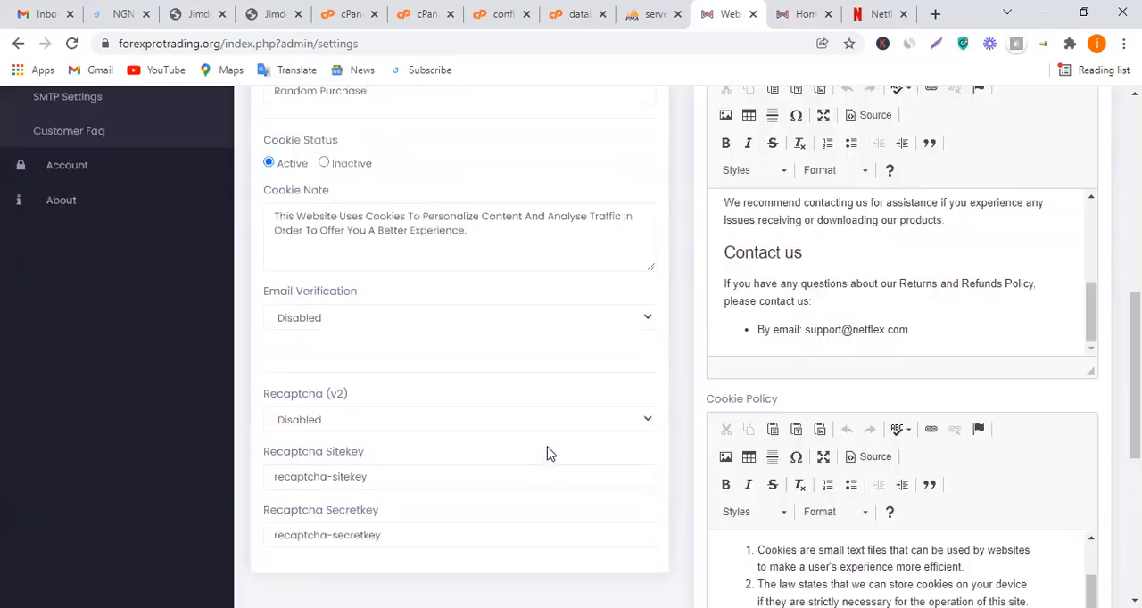
{"action": "scroll", "coordinate": [544, 450], "scroll_direction": "up", "scroll_amount": 4}
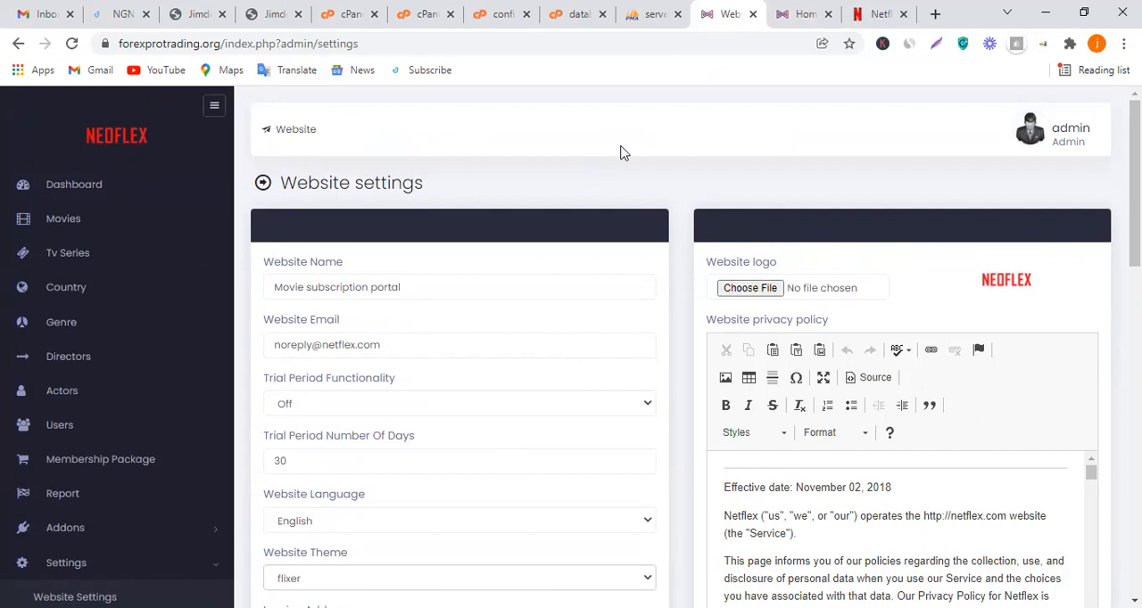
Sign out of the member account on the clone site and view the top of the original Netflix home page
{"action": "left_click", "coordinate": [805, 11]}
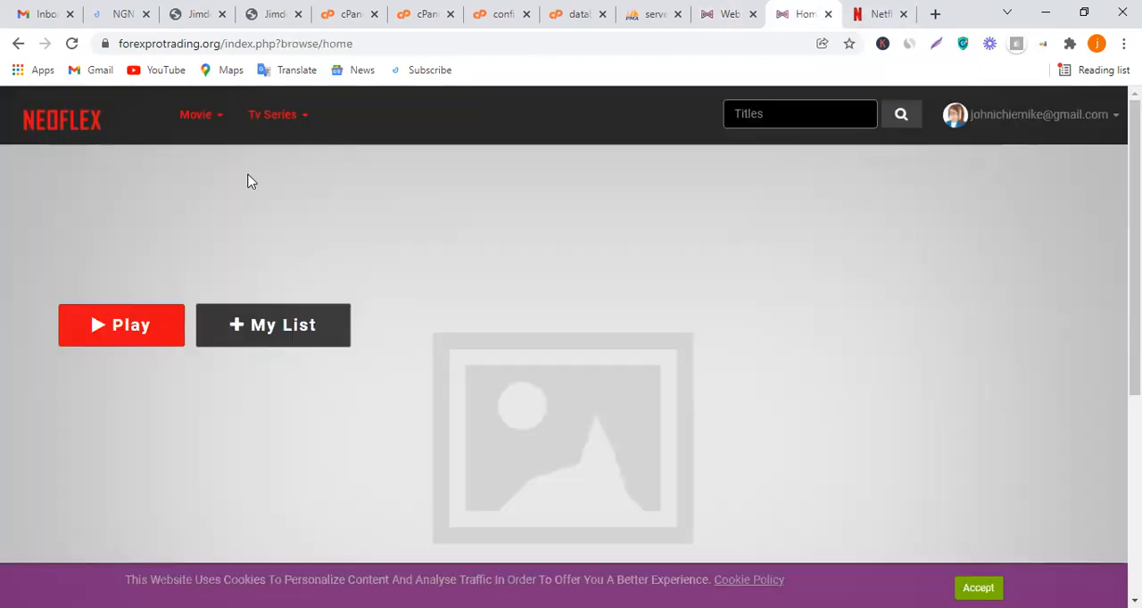
{"action": "left_click", "coordinate": [971, 113]}
{"action": "left_click", "coordinate": [1040, 250]}
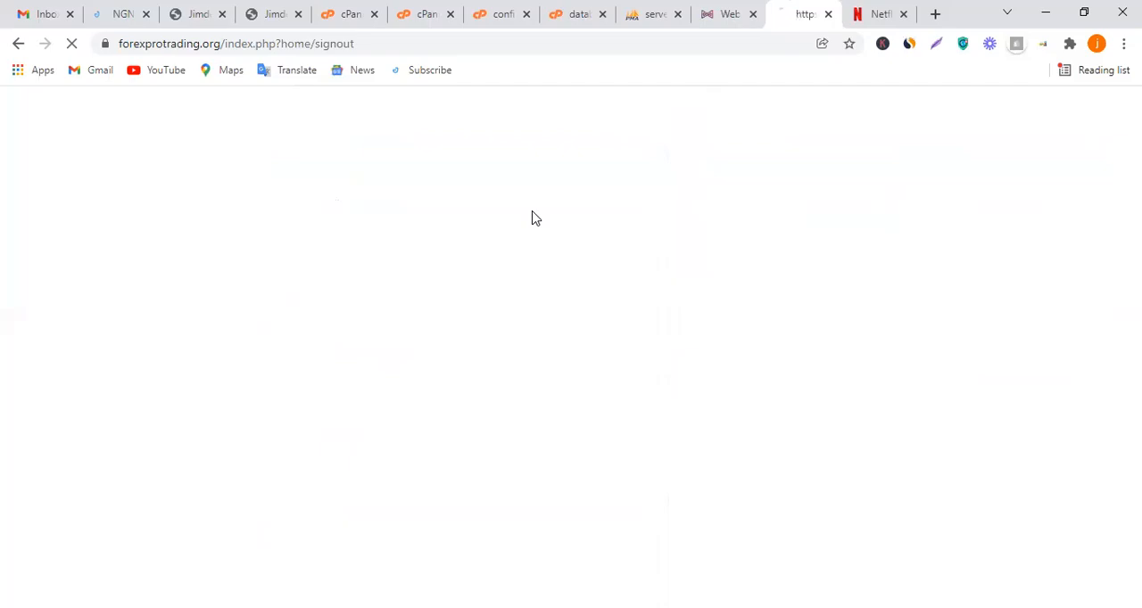
{"action": "left_click", "coordinate": [870, 12]}
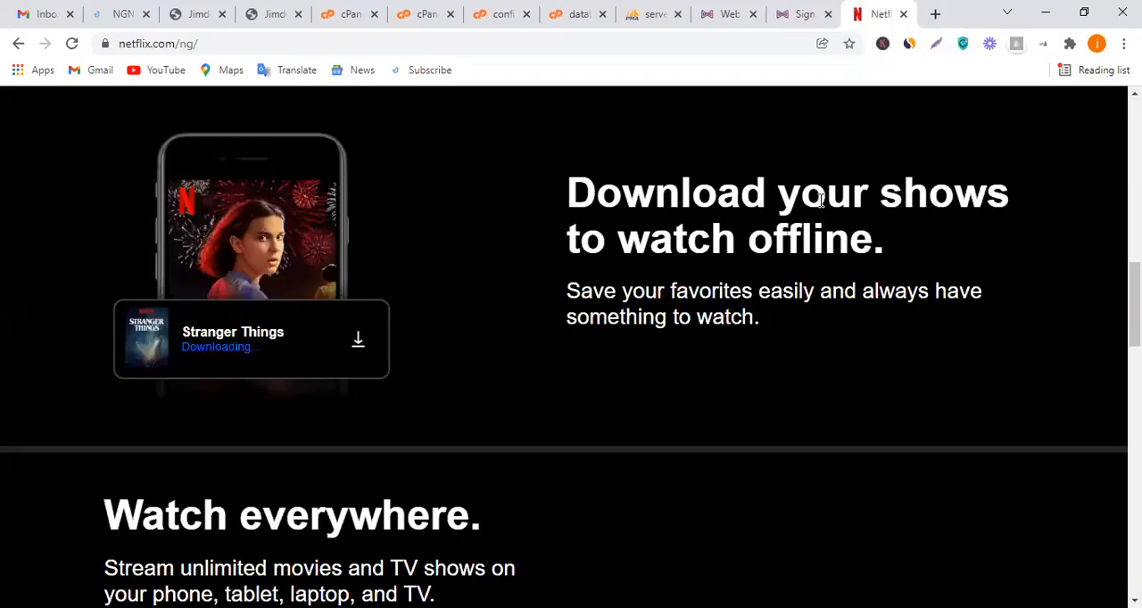
{"action": "scroll", "coordinate": [821, 201], "scroll_direction": "up", "scroll_amount": 12}
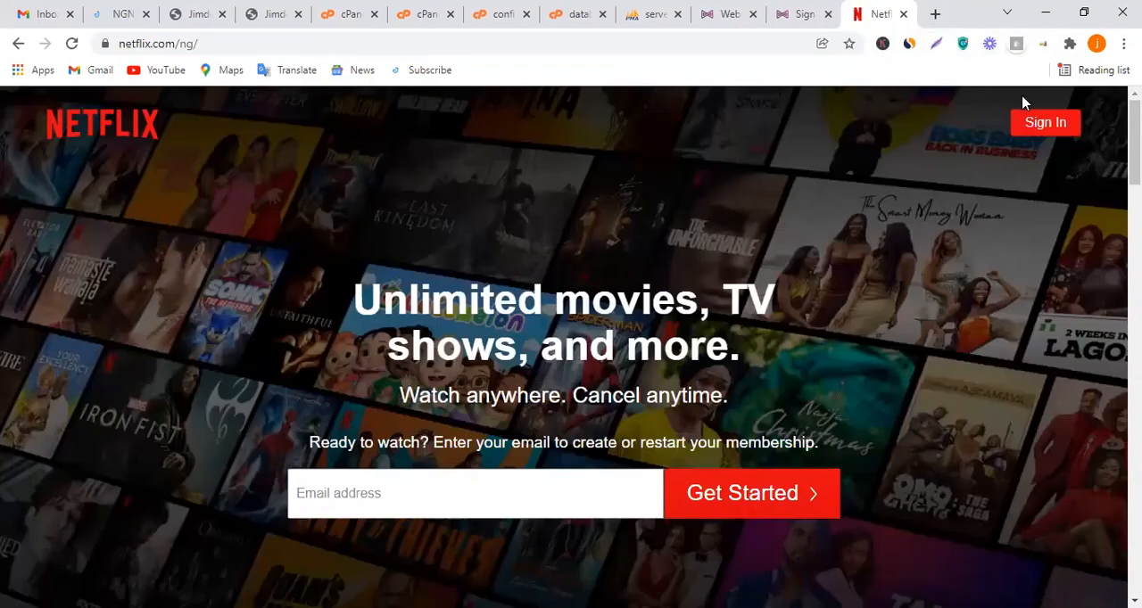
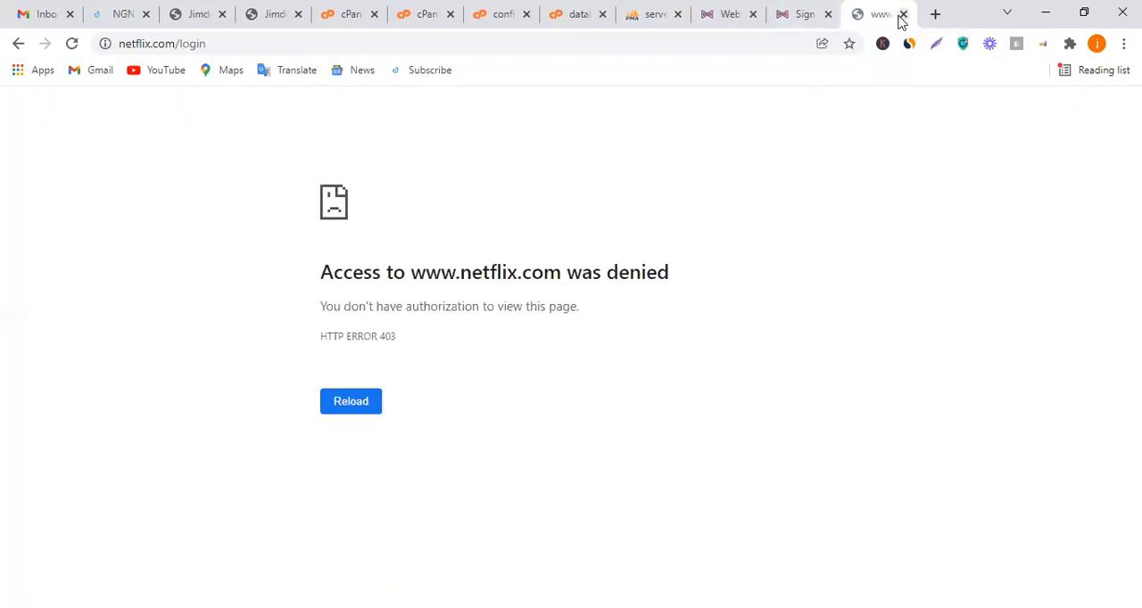
Return from the login page to the original Netflix home page
{"action": "left_click", "coordinate": [15, 44]}
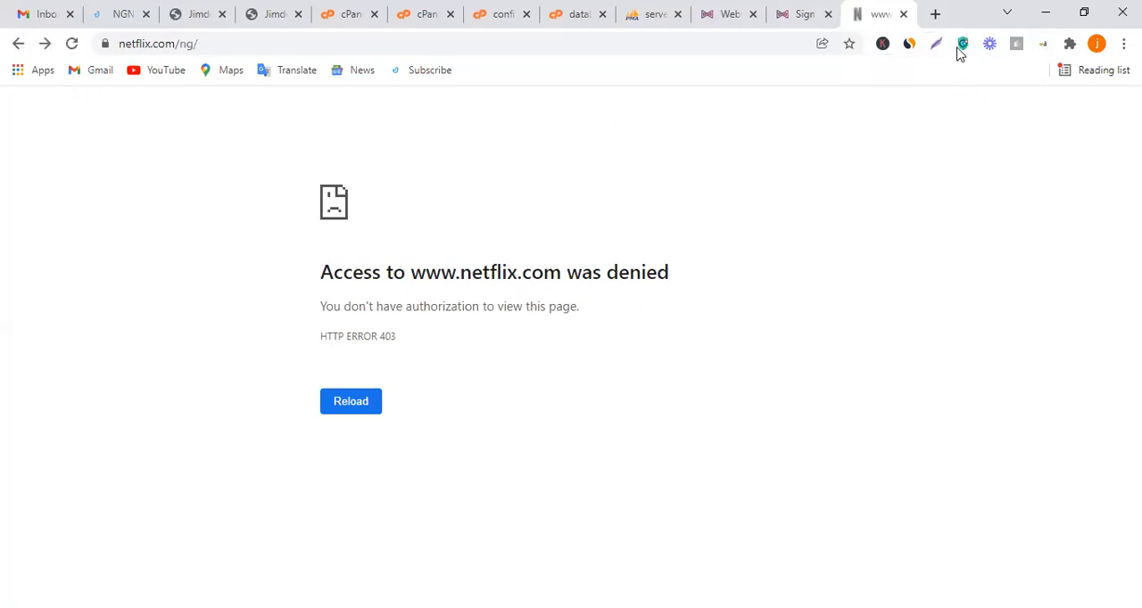
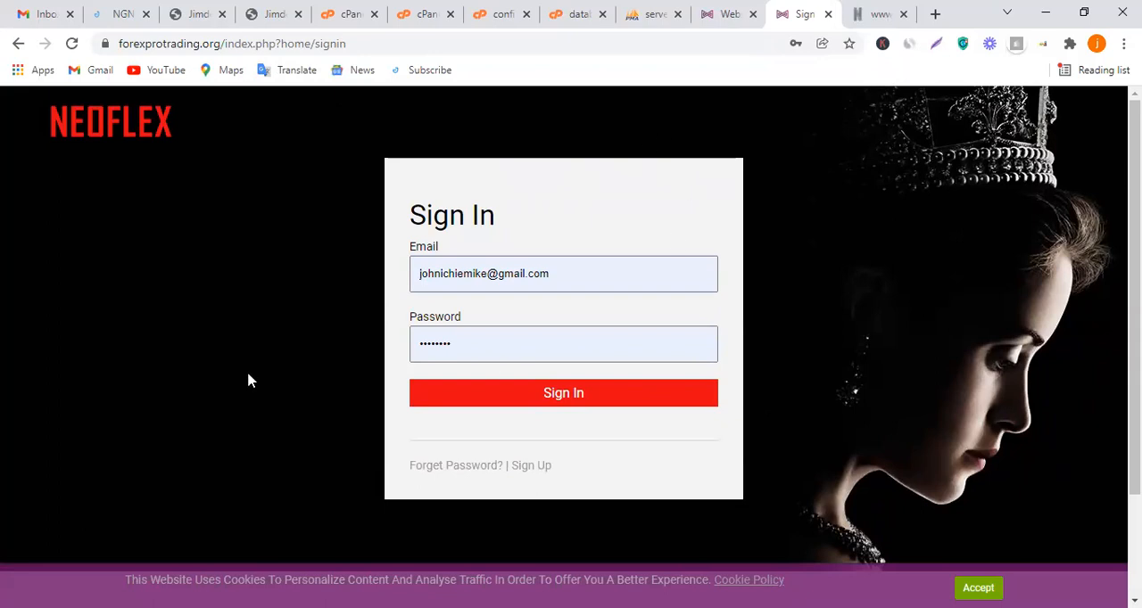
Submit the prefilled sign-in form on the Neoflex site and look through its home page down to the footer links
{"action": "left_click", "coordinate": [584, 398]}
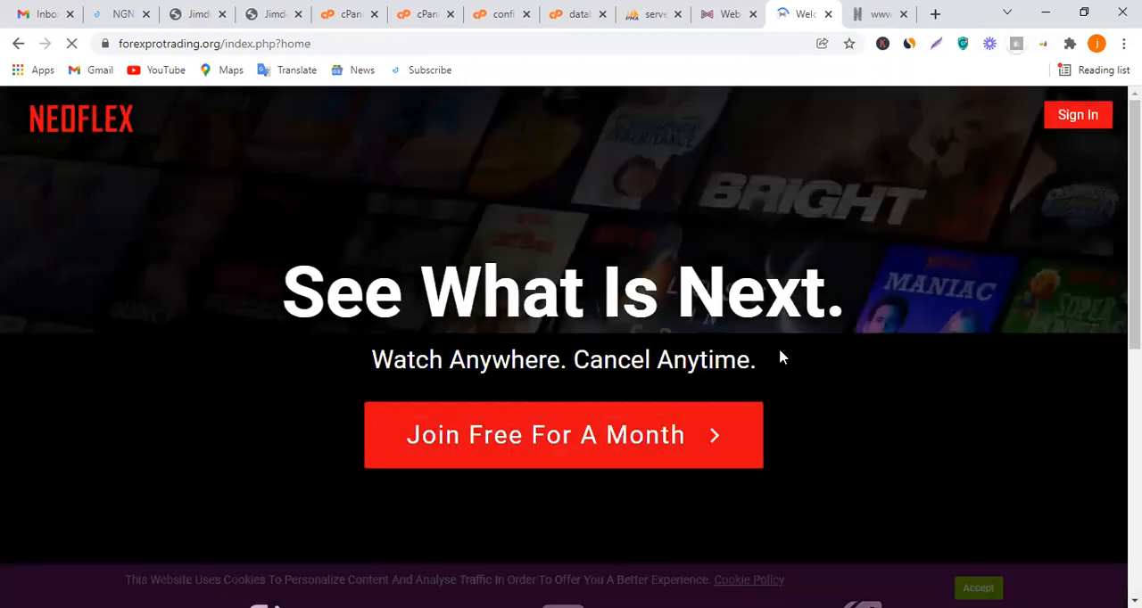
{"action": "scroll", "coordinate": [668, 308], "scroll_direction": "down", "scroll_amount": 6}
{"action": "scroll", "coordinate": [667, 312], "scroll_direction": "up", "scroll_amount": 4}
{"action": "scroll", "coordinate": [668, 314], "scroll_direction": "down", "scroll_amount": 4}
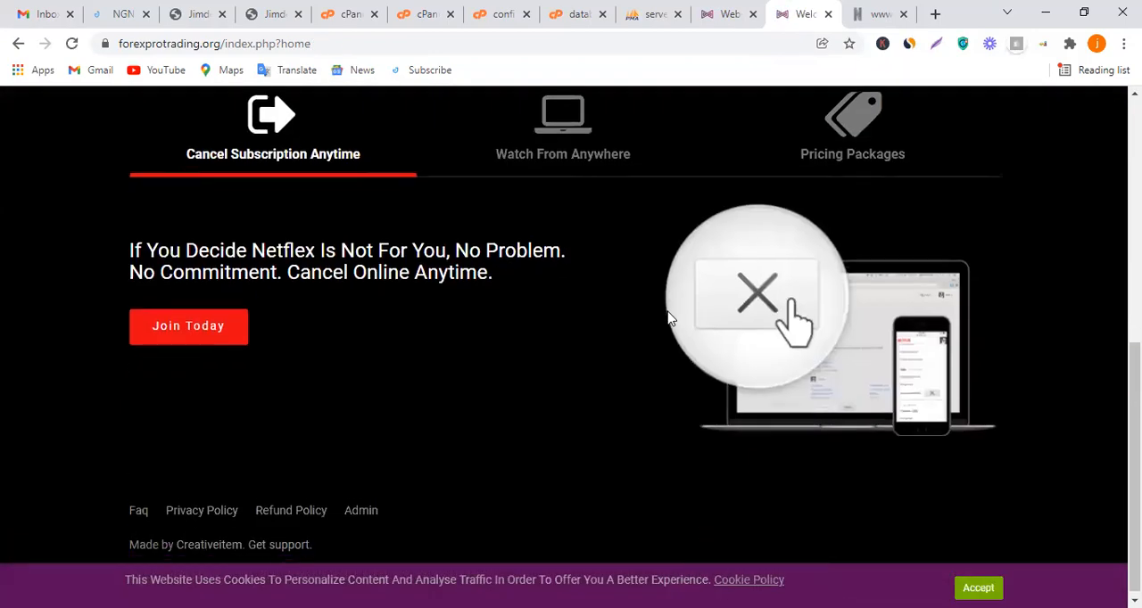
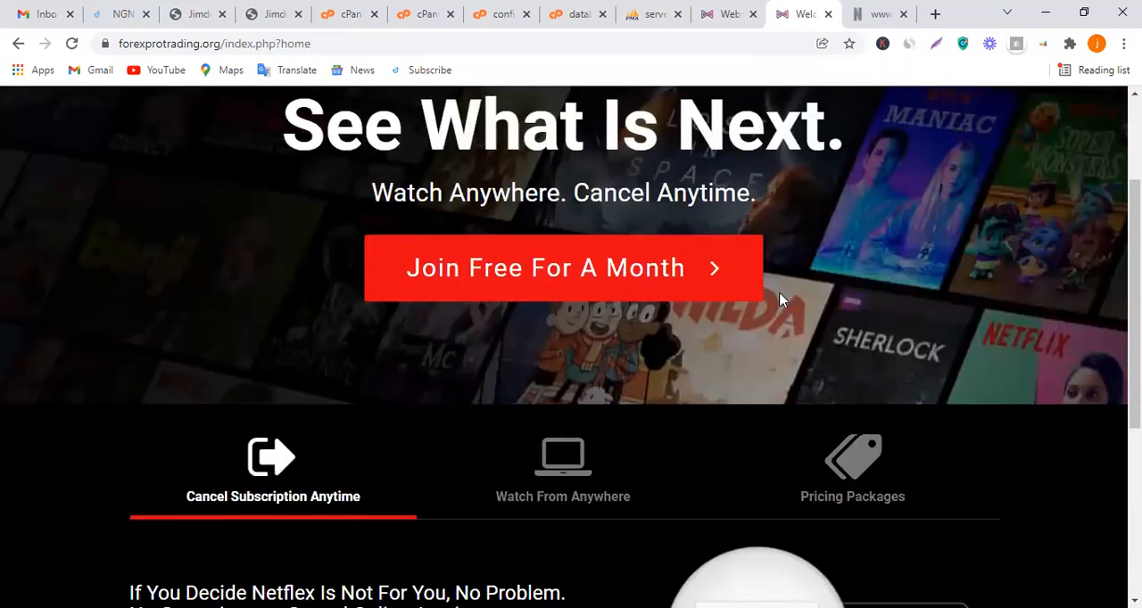
Close the database.php and config file editors and return to the cPanel File Manager at the public_html folder
{"action": "scroll", "coordinate": [779, 300], "scroll_direction": "up", "scroll_amount": 2}
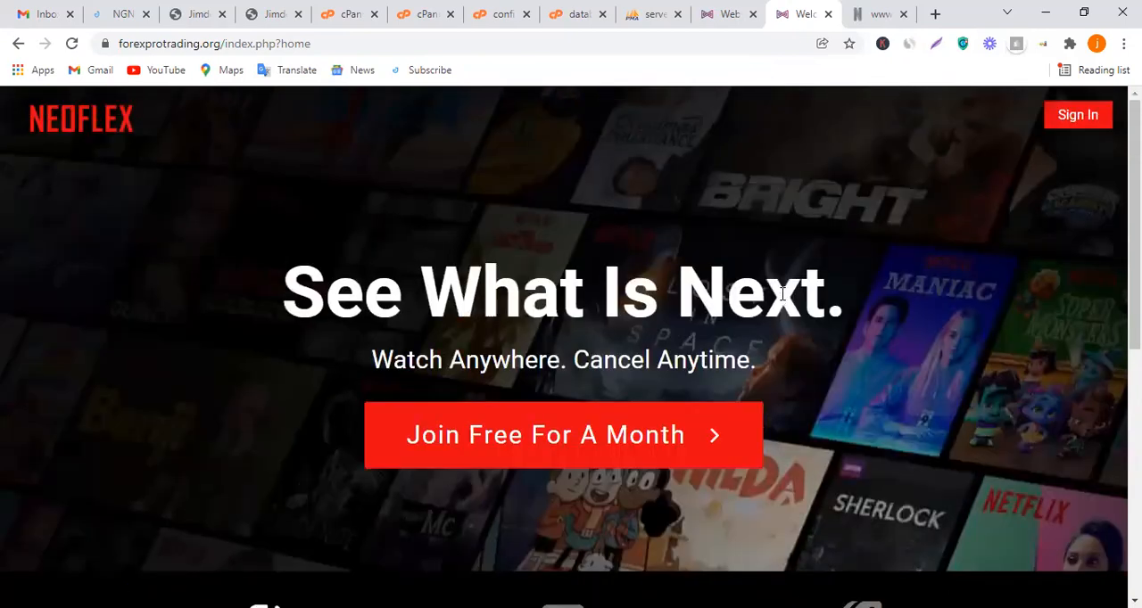
{"action": "left_click", "coordinate": [736, 11]}
{"action": "left_click", "coordinate": [649, 15]}
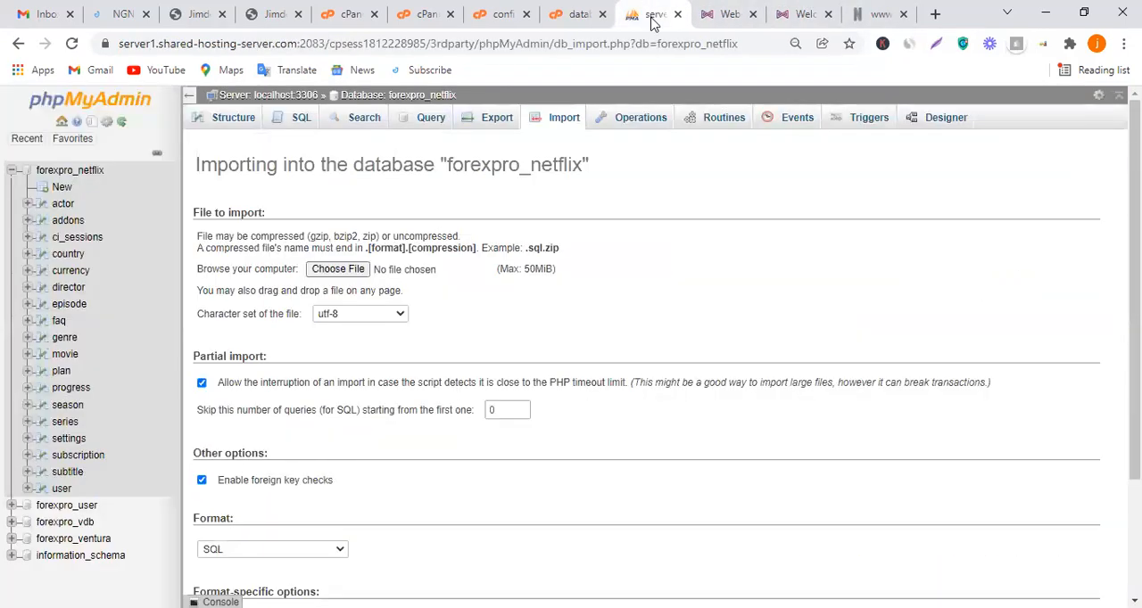
{"action": "left_click", "coordinate": [592, 8]}
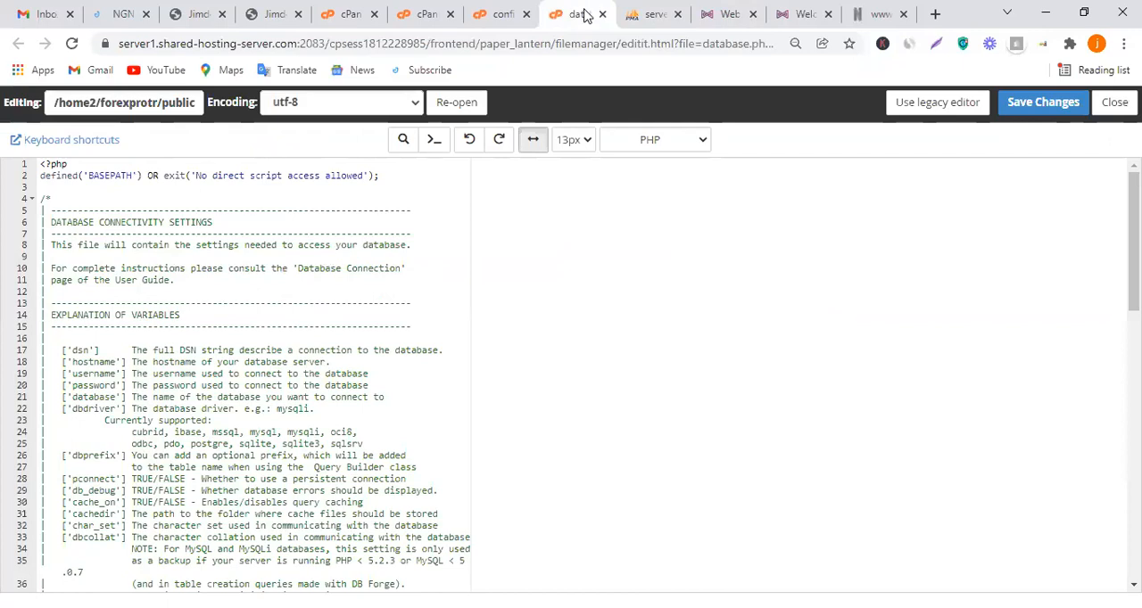
{"action": "left_click", "coordinate": [602, 14]}
{"action": "left_click", "coordinate": [517, 15]}
{"action": "left_click", "coordinate": [525, 15]}
{"action": "left_click", "coordinate": [433, 14]}
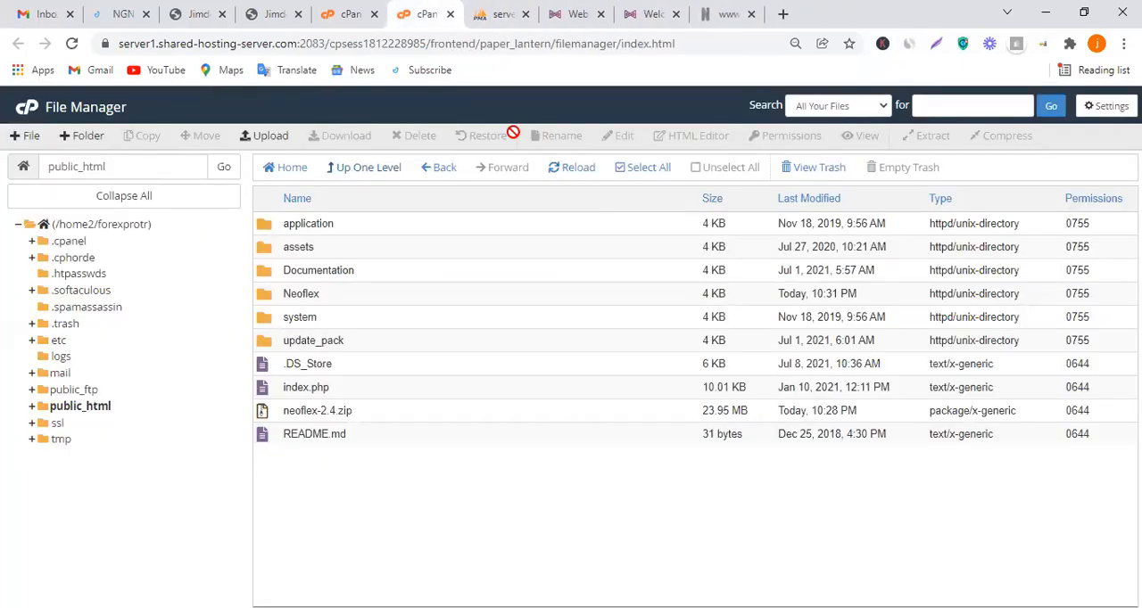